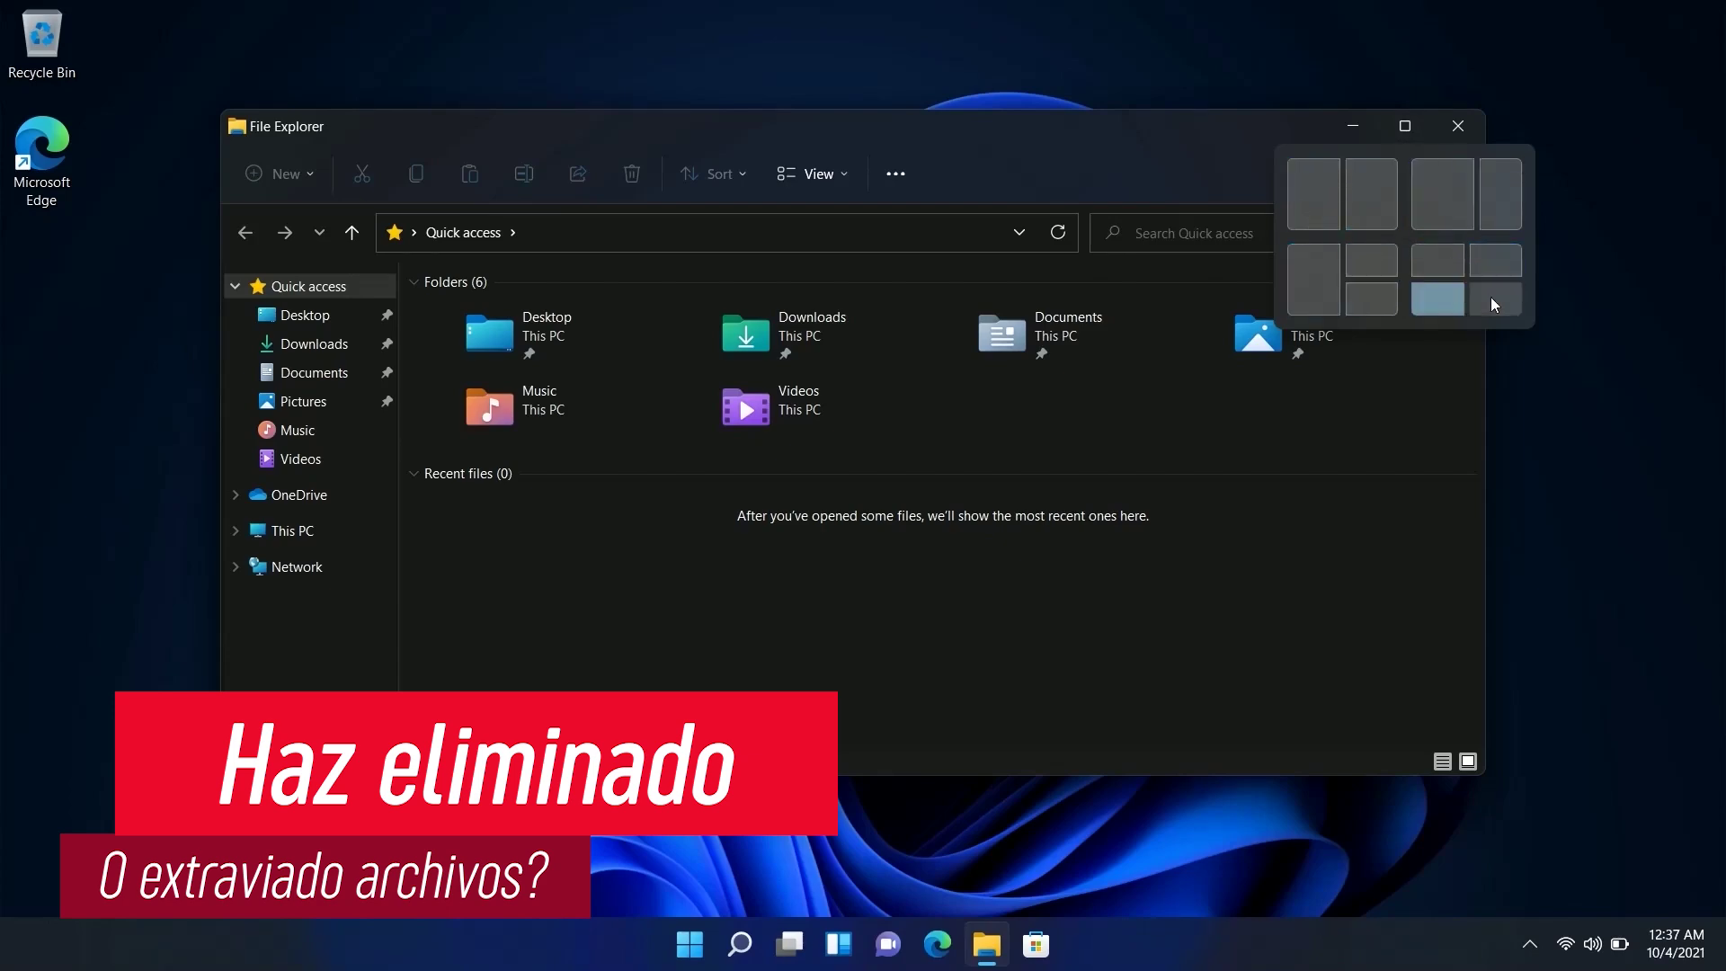
Step: Snap File Explorer to one half of the screen and open Microsoft Store beside it
left_click(1314, 202)
left_click(1036, 944)
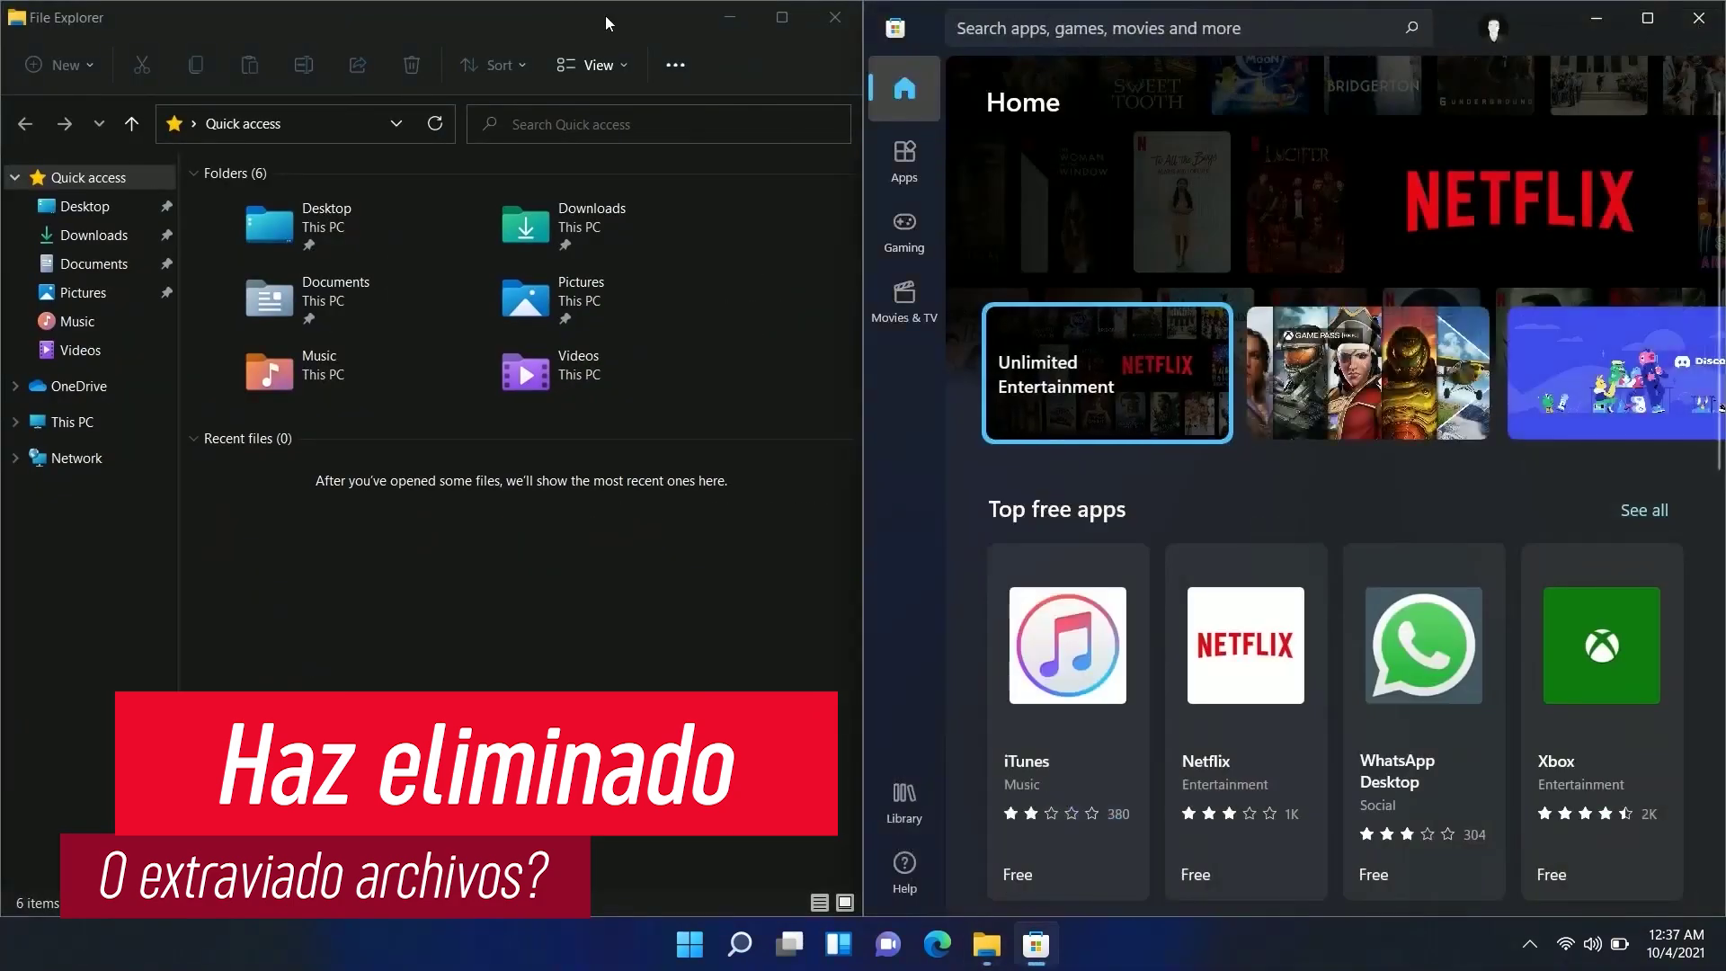
Step: Close Microsoft Store and return File Explorer to a floating window over the desktop
key("alt+F4")
left_click_drag(617, 39, 1721, 36)
left_click_drag(1537, 18, 1136, 132)
mouse_move(1413, 132)
left_click(1451, 299)
left_click_drag(660, 18, 1183, 133)
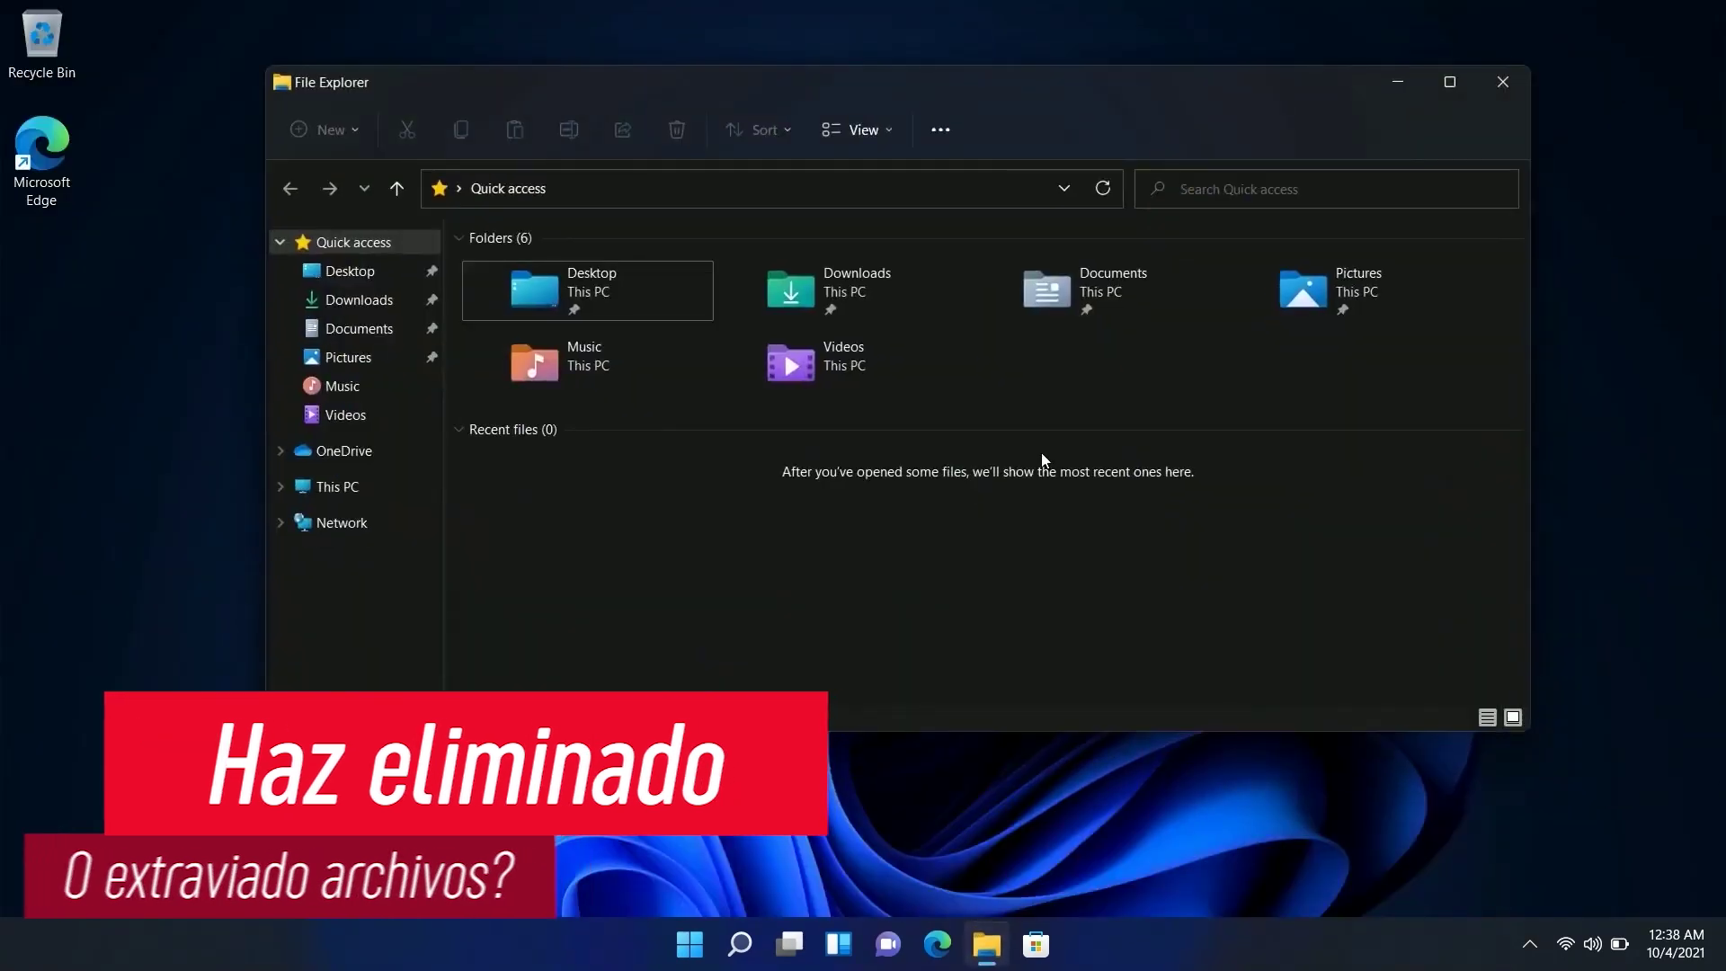
left_click_drag(951, 105, 915, 120)
left_click(309, 522)
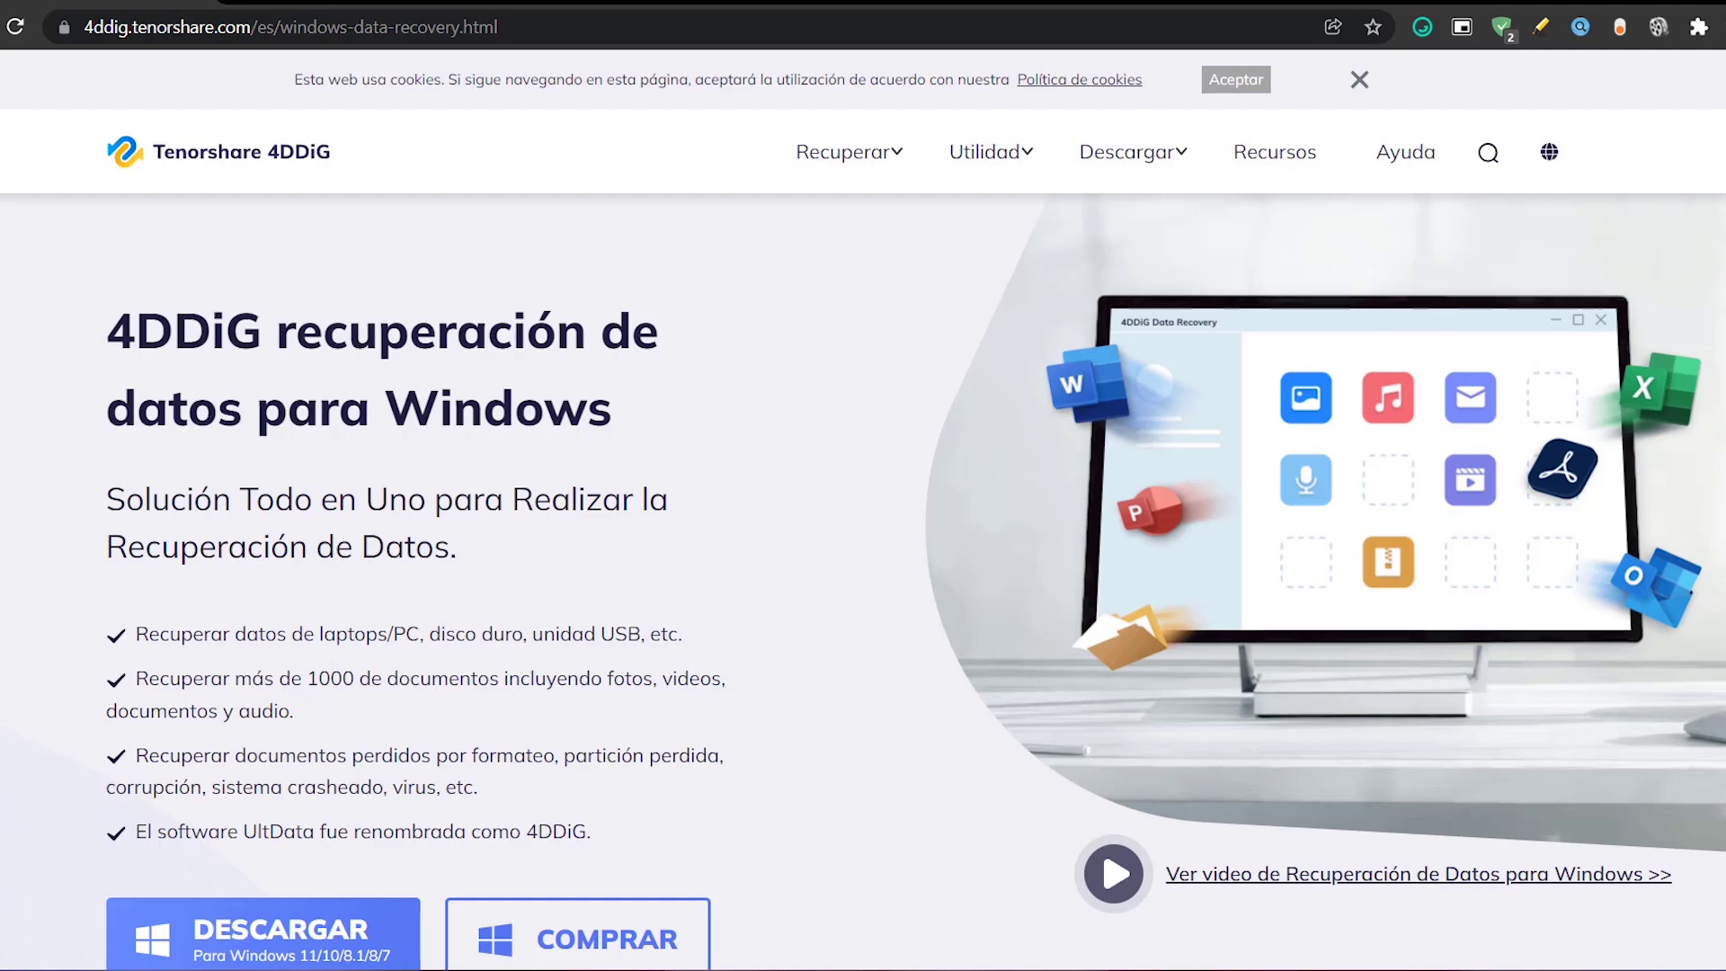
Step: Examine the 4DDiG Windows data recovery page for its main features and the data loss scenarios it covers
scroll(537, 531, "down", 1)
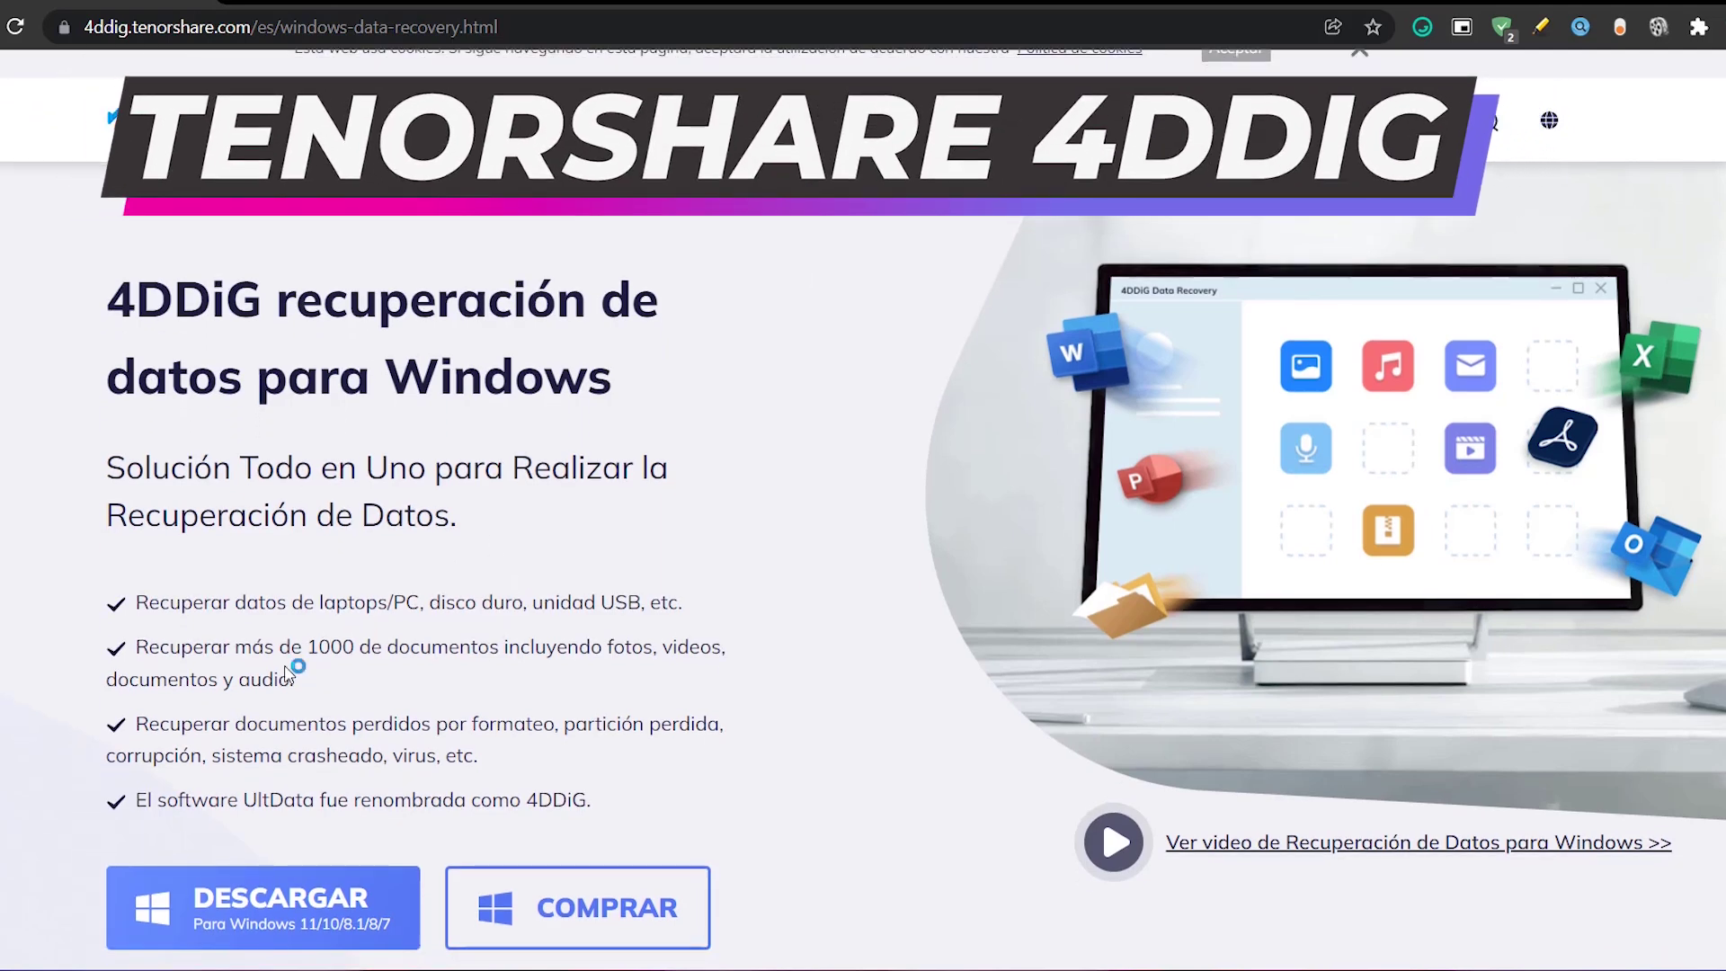
left_click_drag(142, 604, 604, 727)
scroll(675, 731, "down", 15)
scroll(521, 344, "up", 5)
scroll(735, 531, "down", 3)
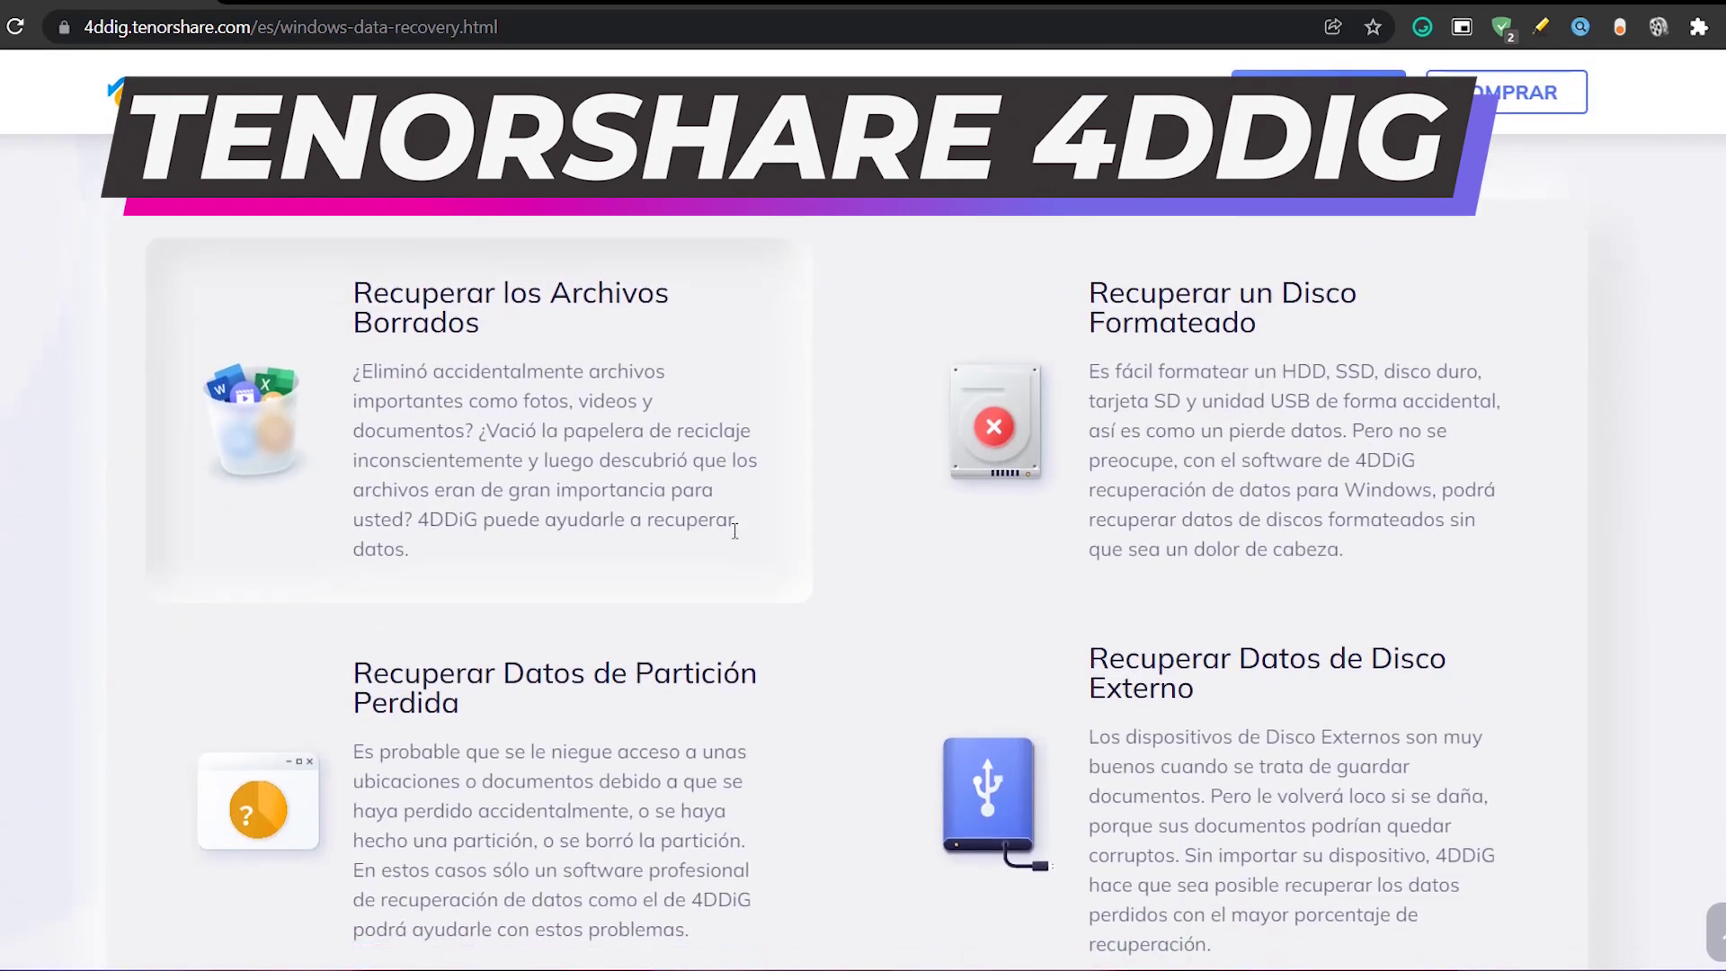
scroll(734, 530, "down", 4)
scroll(545, 506, "down", 3)
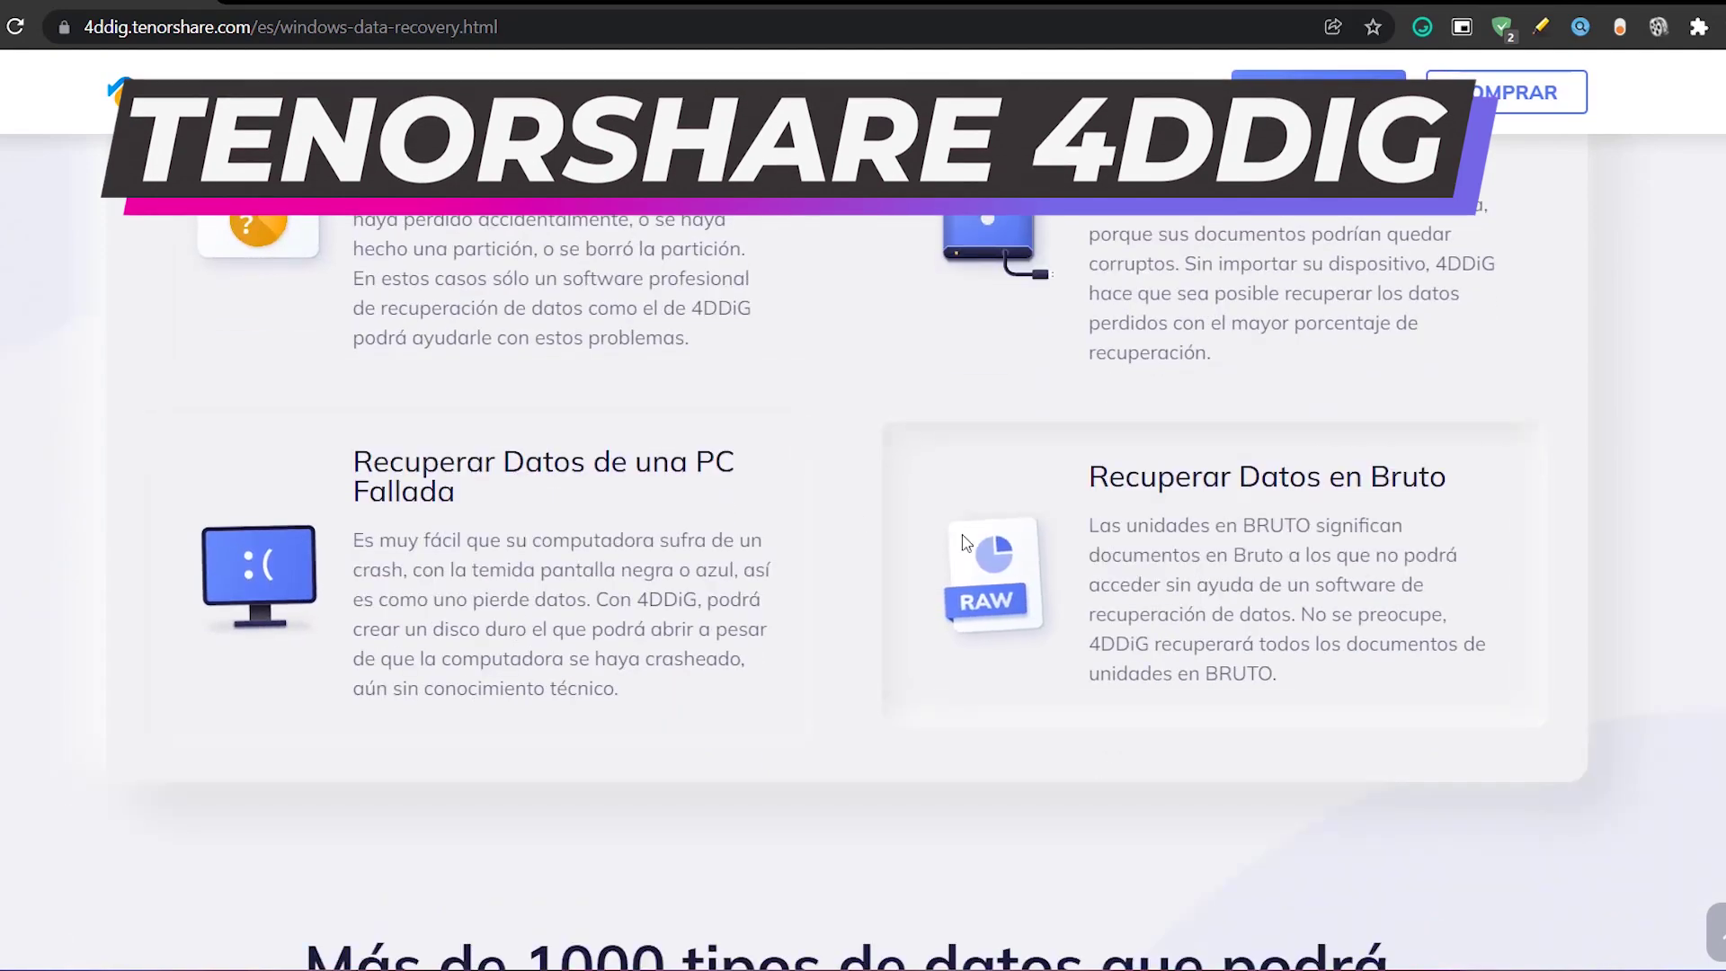
Step: Examine the supported photo, video, audio and document formats and the scanning and recovery features on the 4DDiG page
scroll(726, 509, "down", 10)
scroll(727, 508, "down", 6)
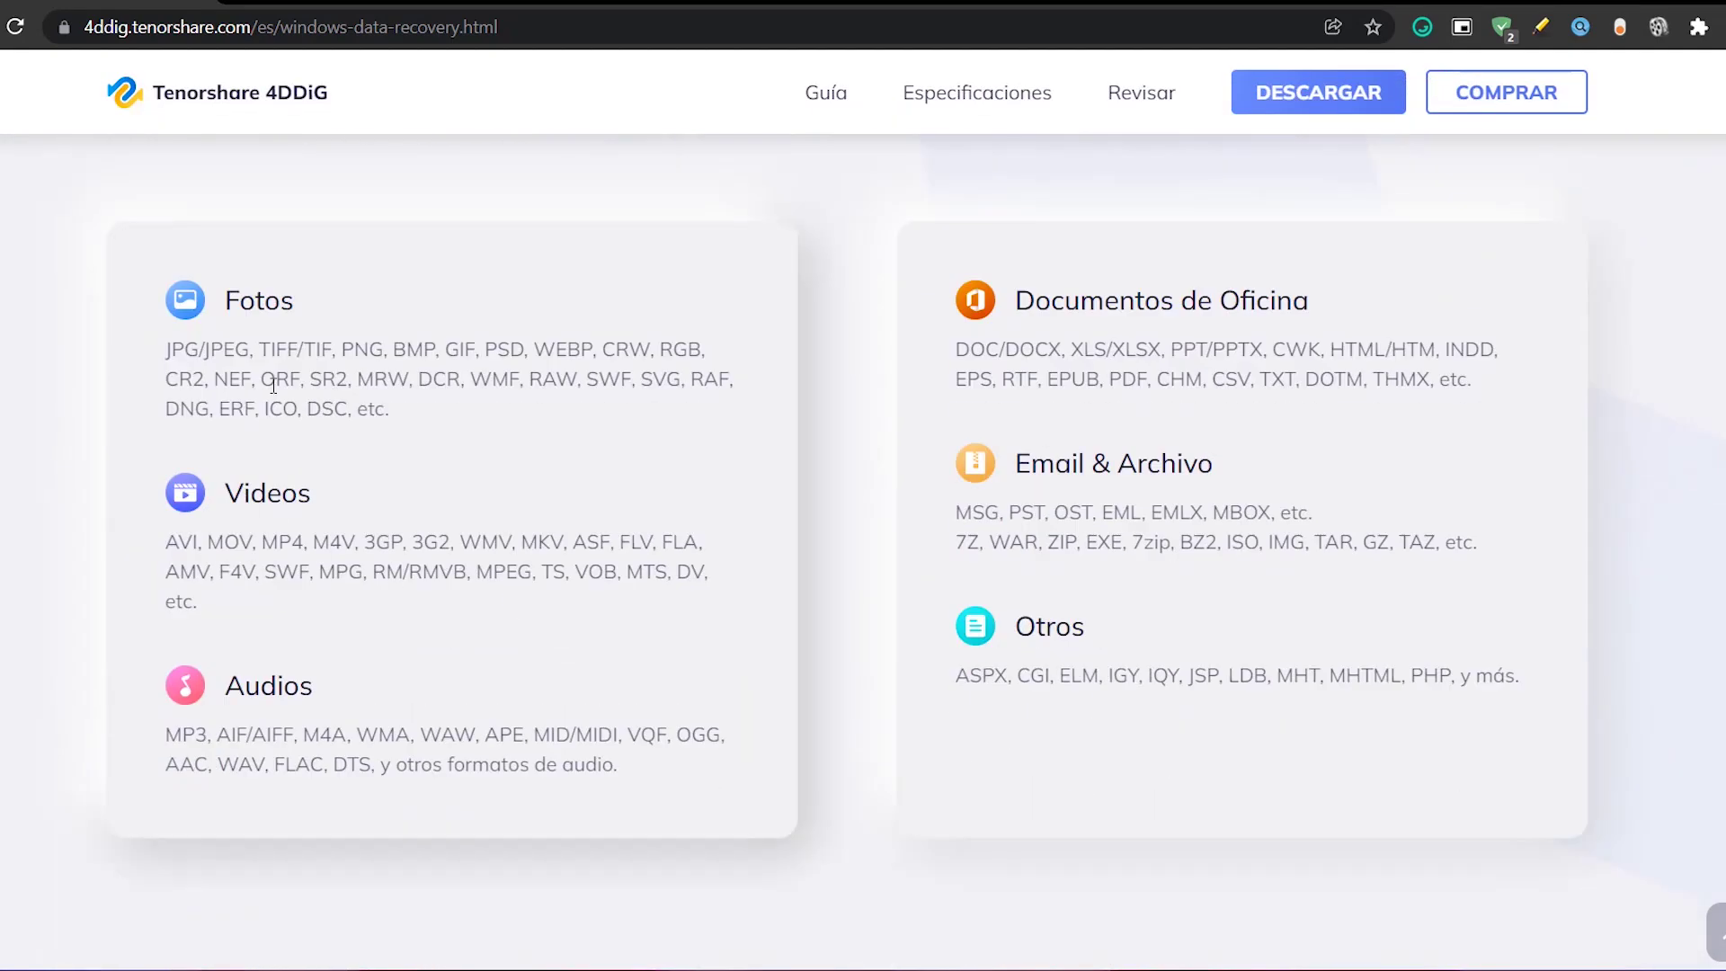
left_click_drag(167, 346, 662, 478)
left_click_drag(288, 493, 481, 547)
left_click_drag(1178, 675, 936, 374)
scroll(899, 404, "down", 10)
scroll(867, 431, "down", 15)
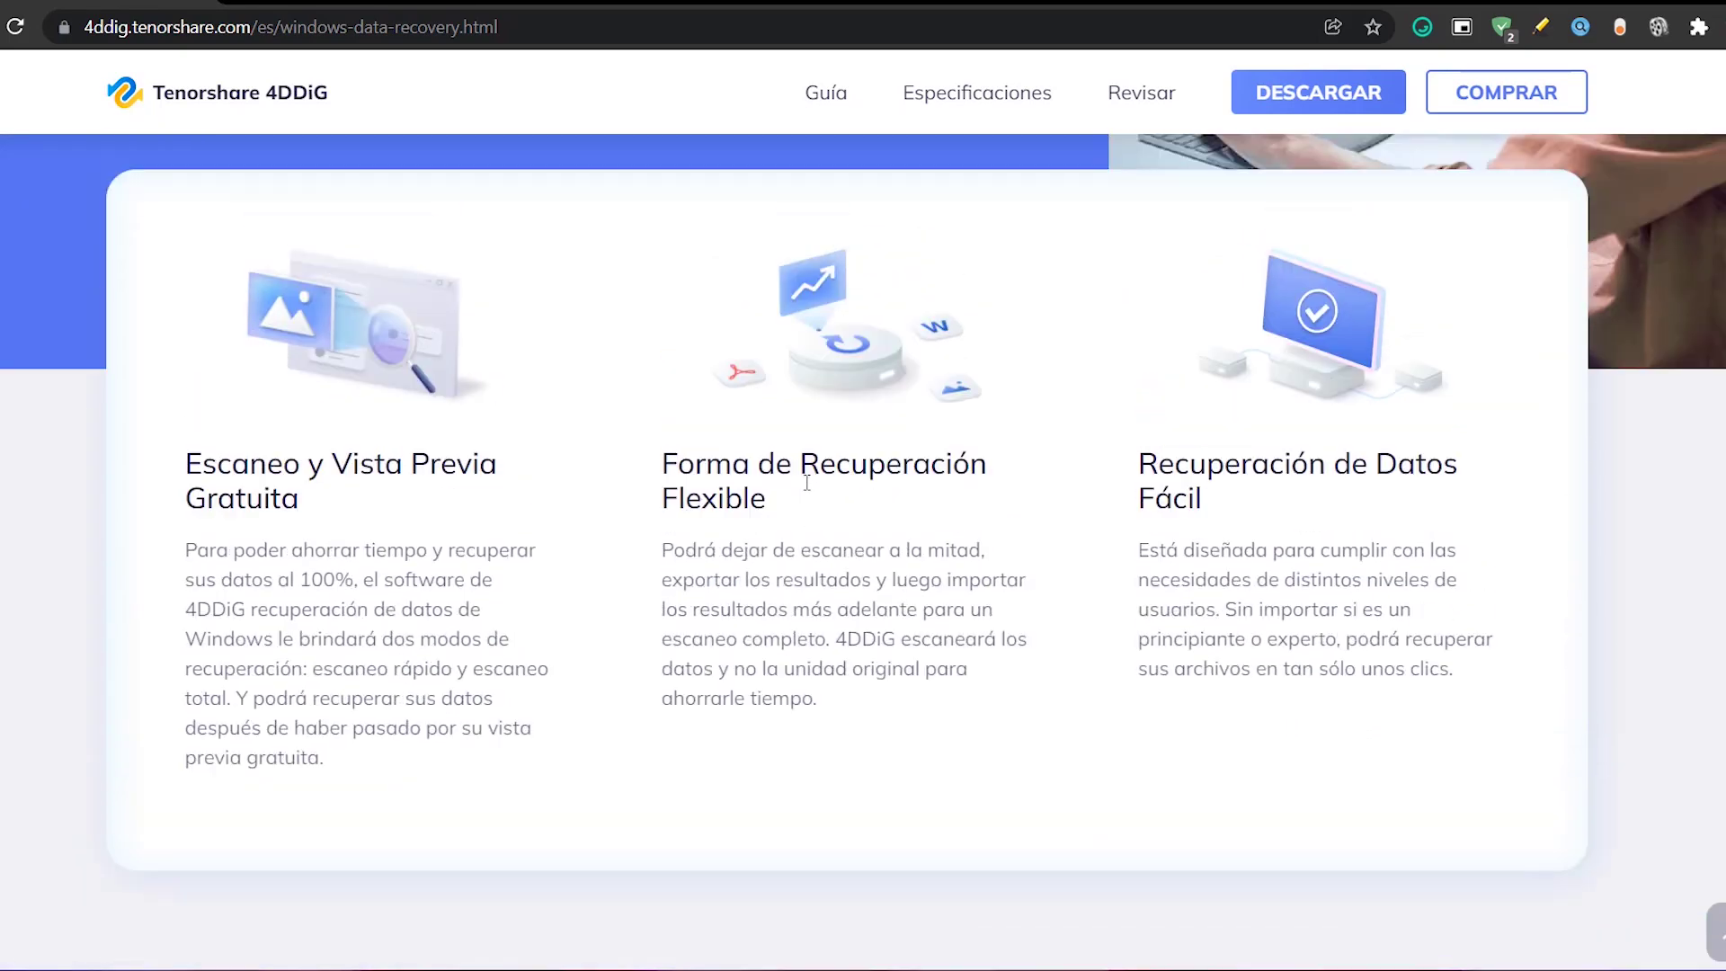
scroll(782, 450, "up", 12)
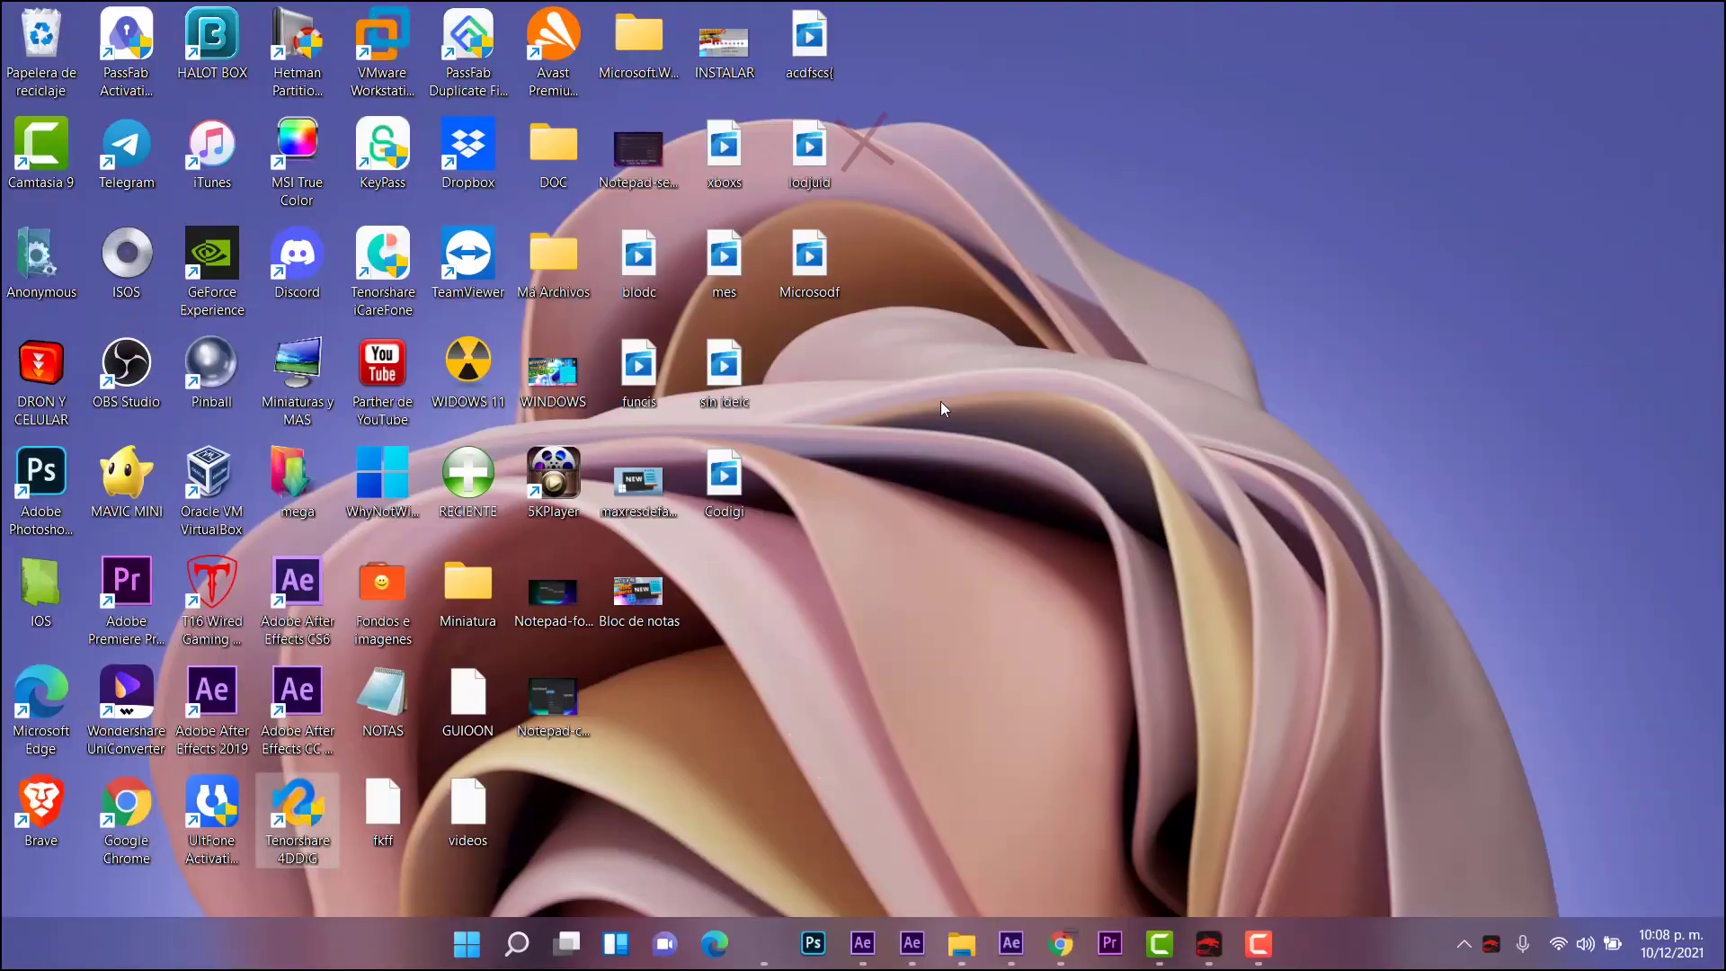
Step: Switch to Tenorshare 4DDiG and start a recovery scan of Disco local (C:)
double_click(331, 826)
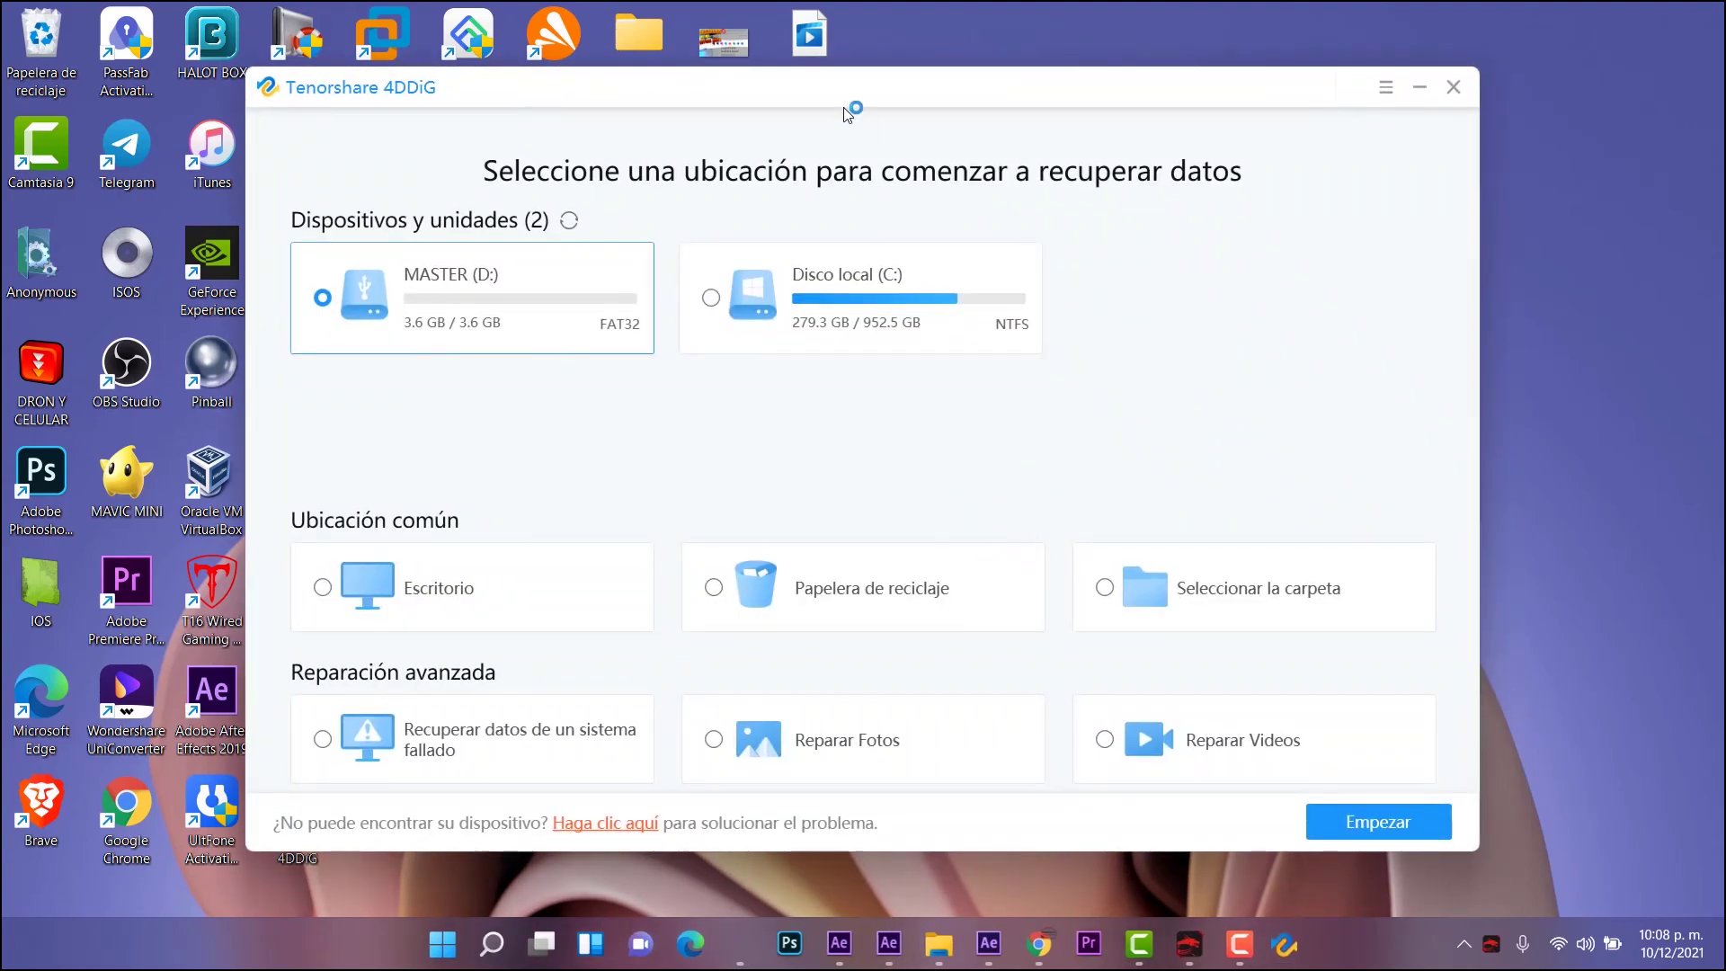
left_click_drag(844, 106, 837, 75)
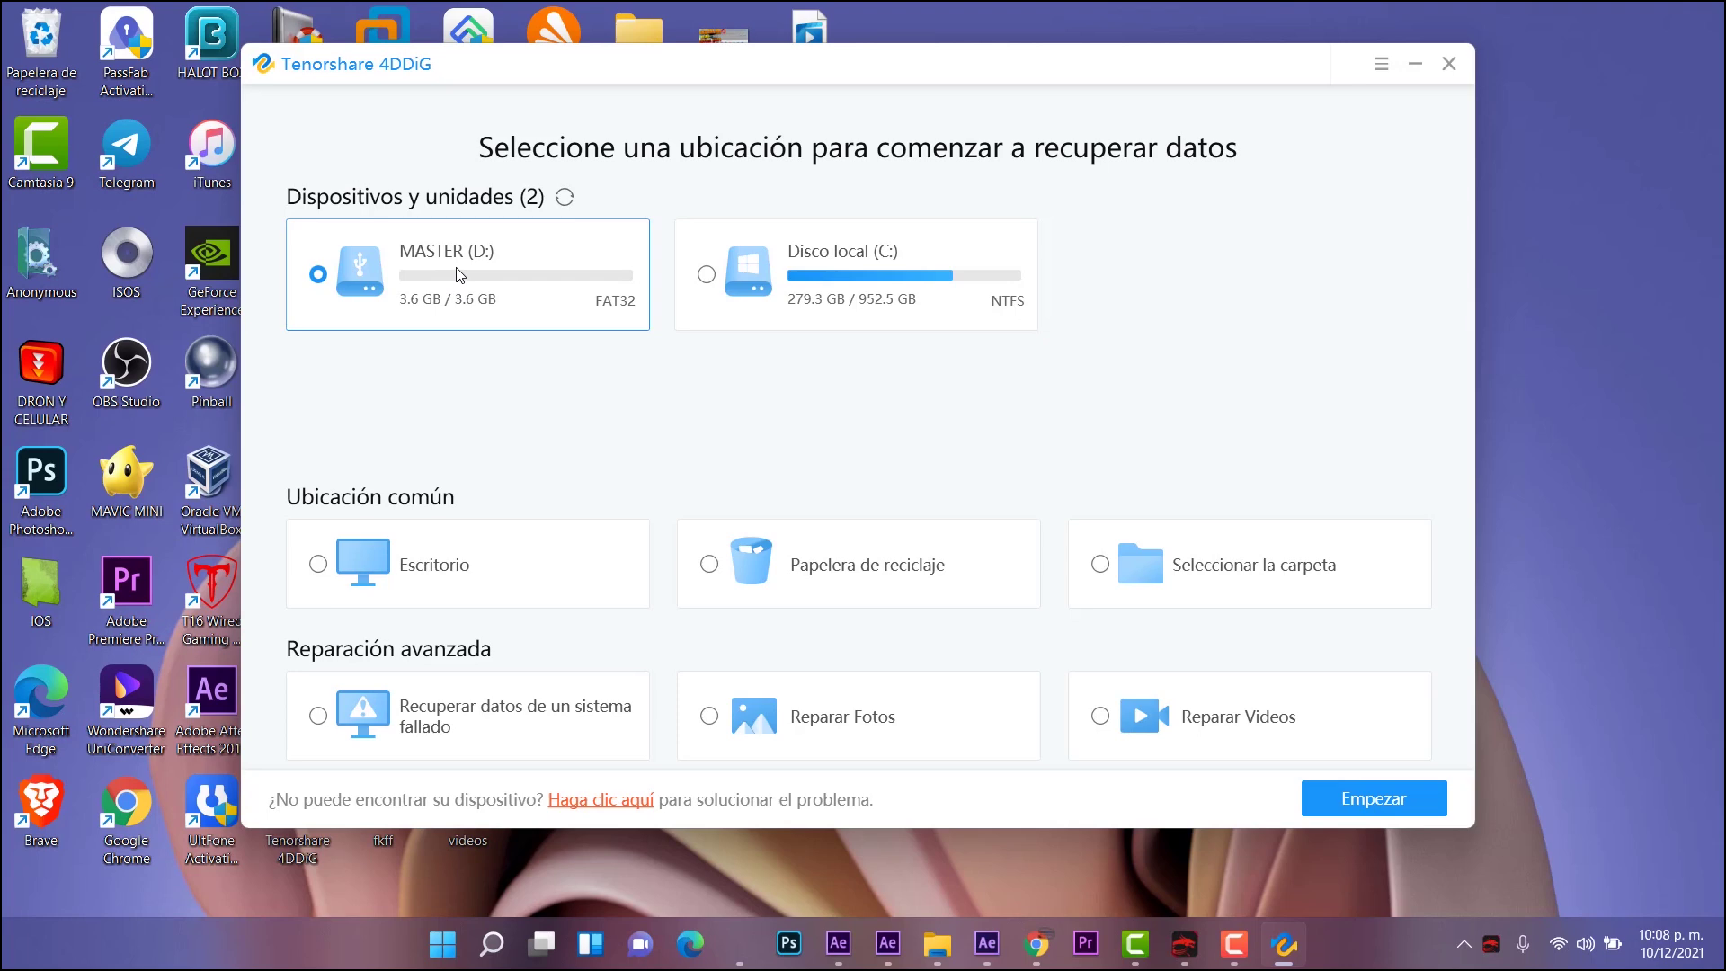
left_click(754, 323)
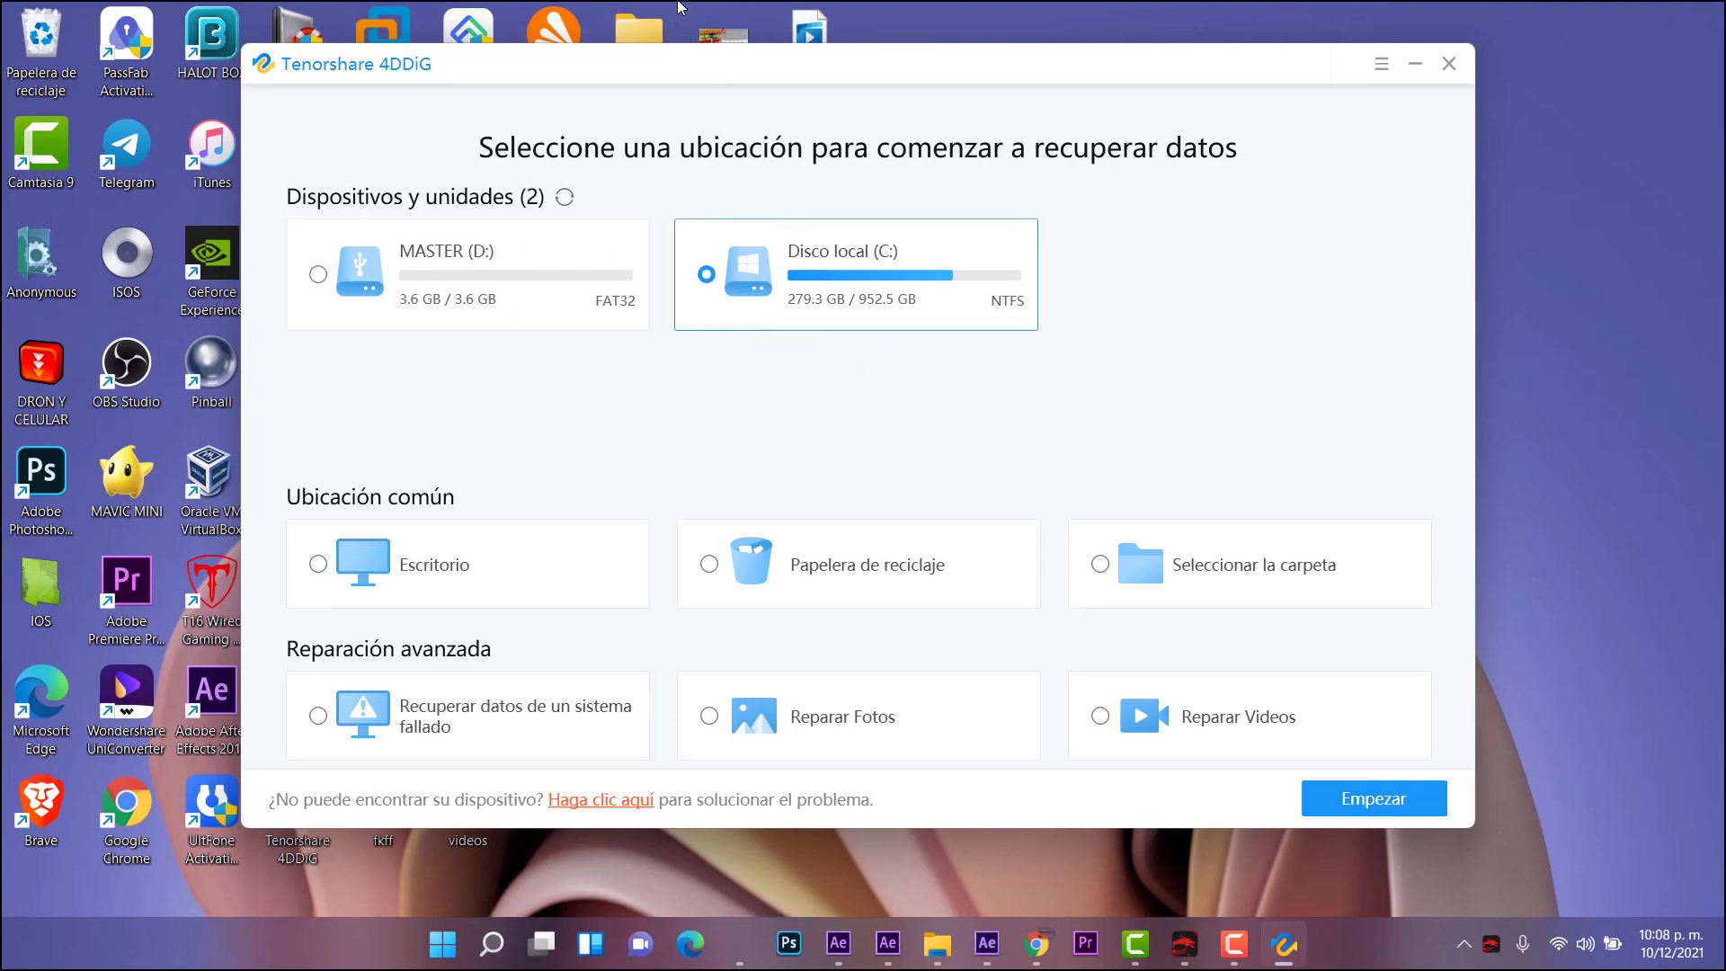
left_click_drag(684, 78, 696, 78)
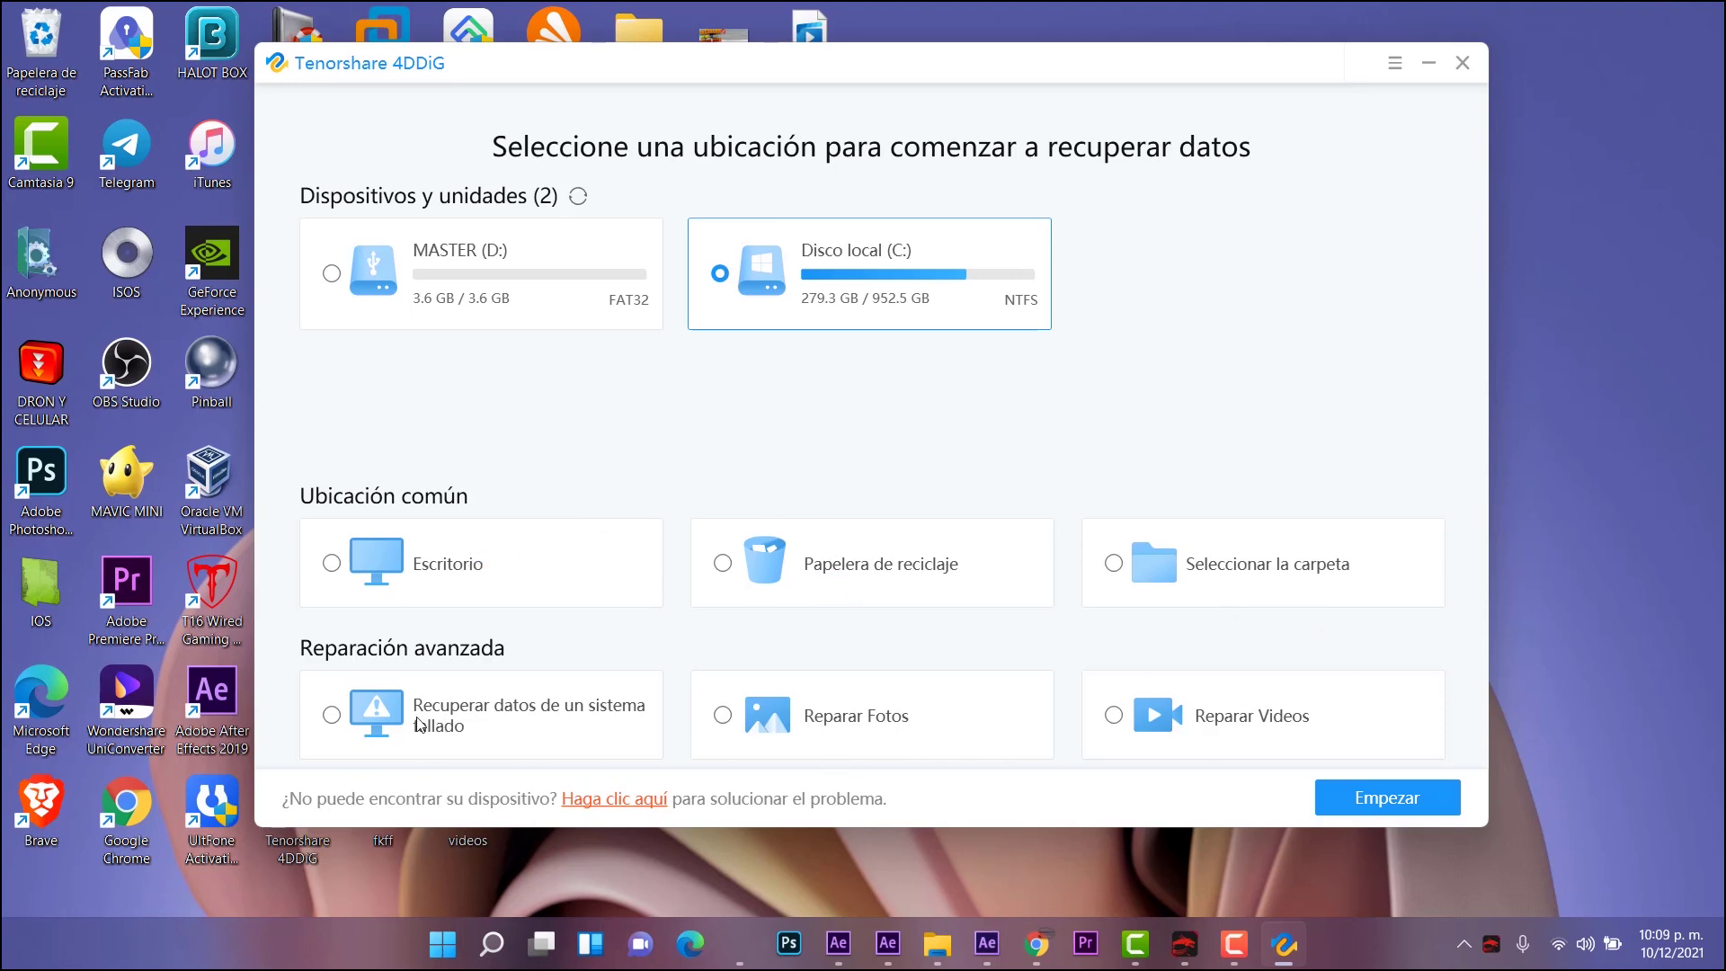
left_click(1368, 799)
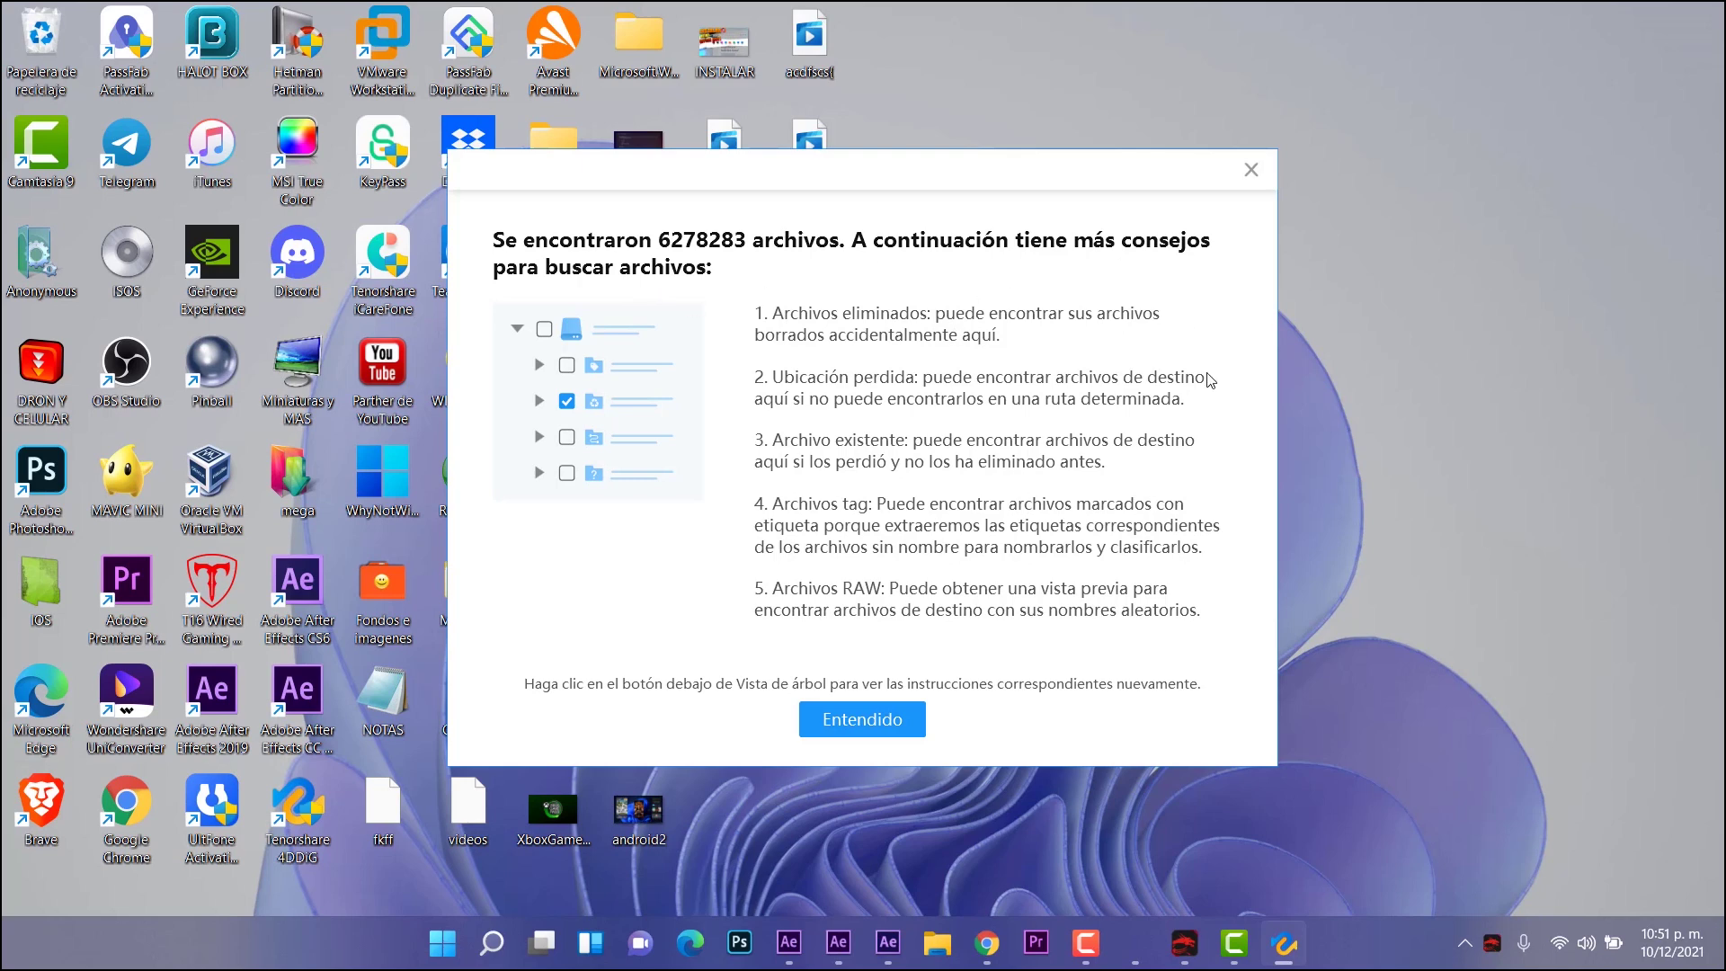
Step: Dismiss the file search tips and list the JPG files under Fotos in the scan results' Vista archivos
left_click(890, 716)
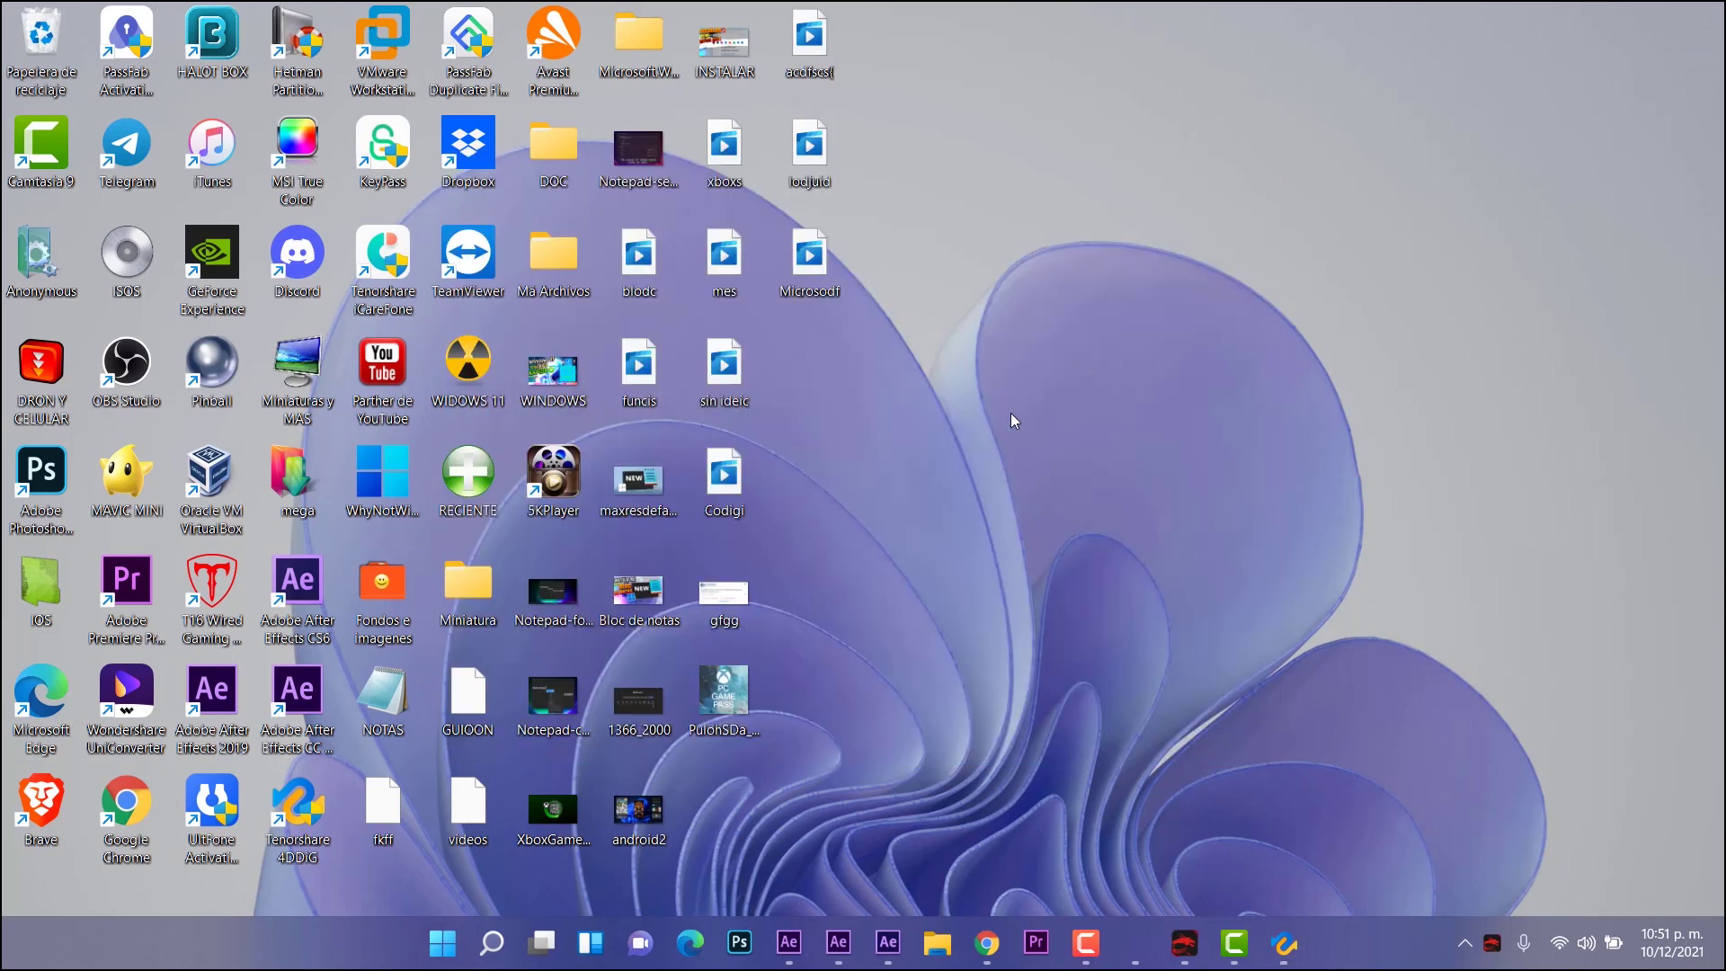
left_click(1285, 944)
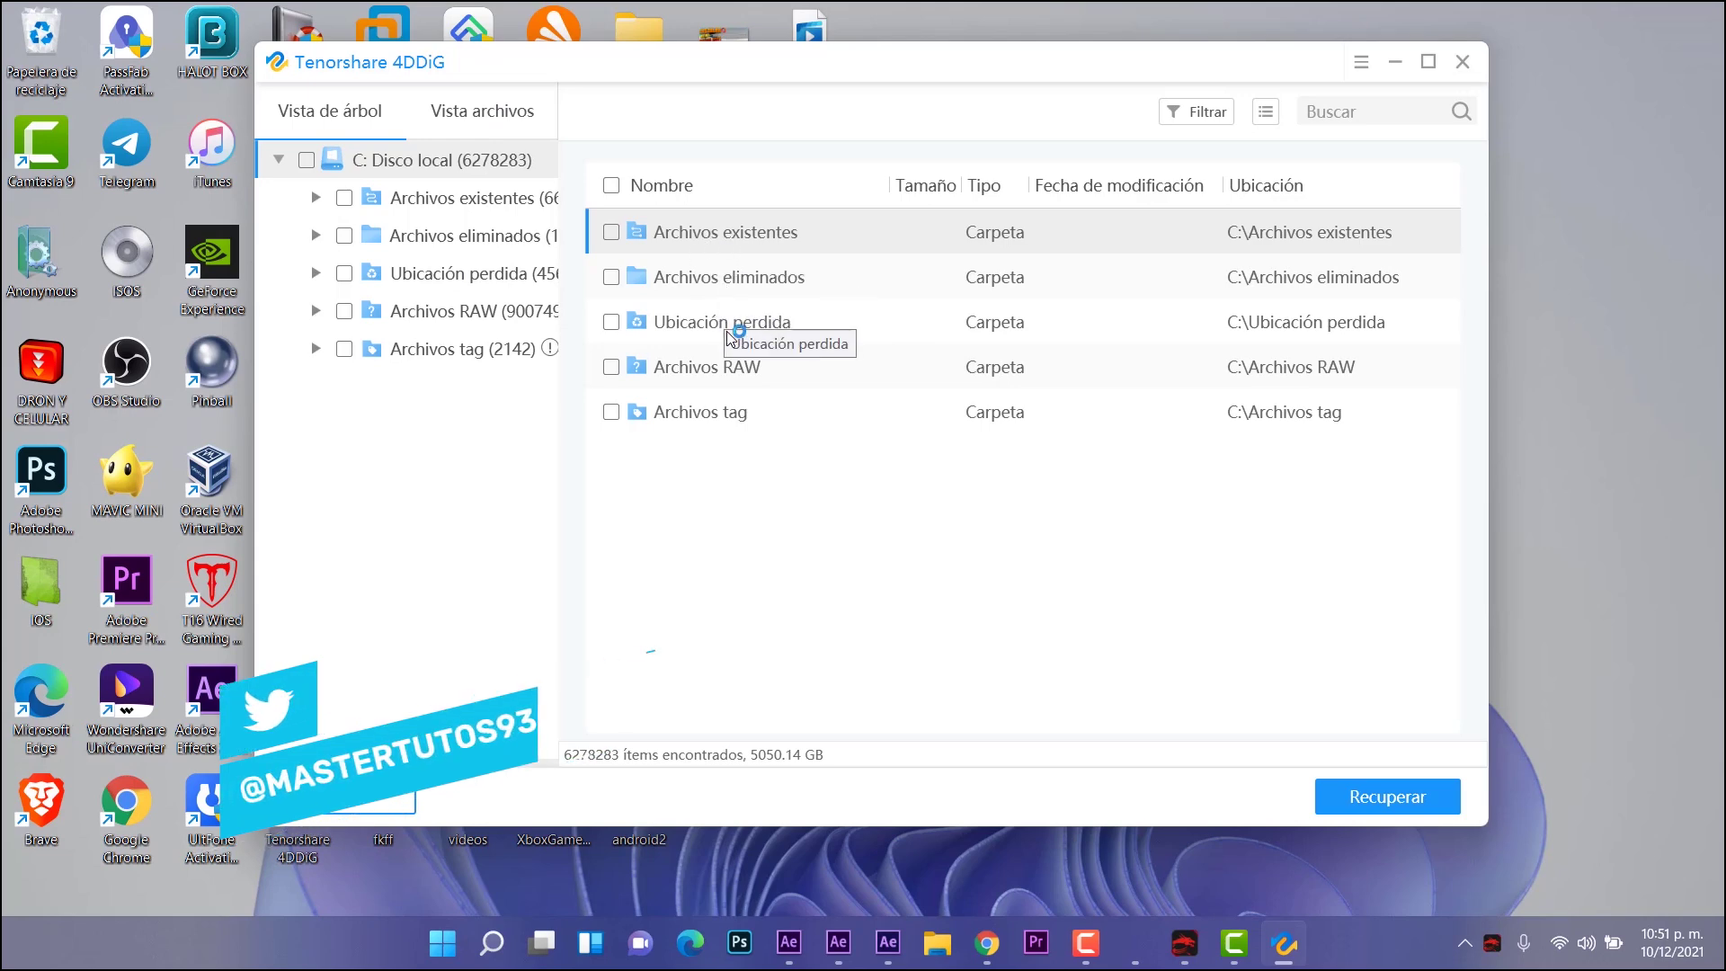
left_click(479, 117)
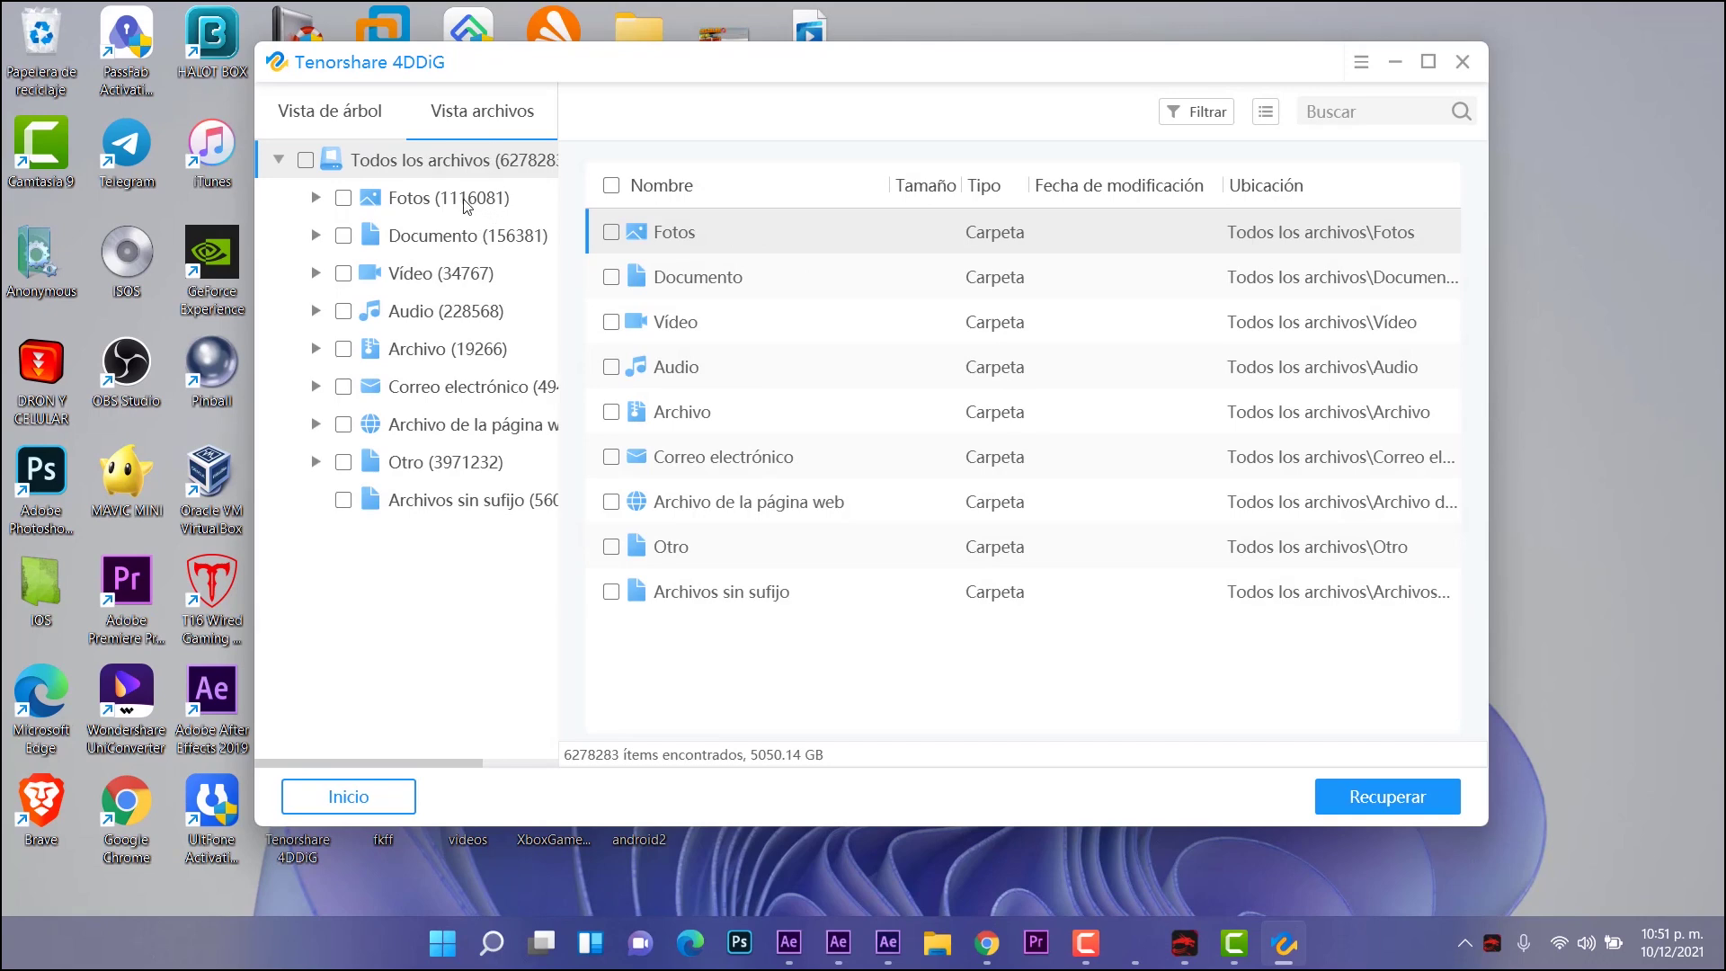
left_click(467, 203)
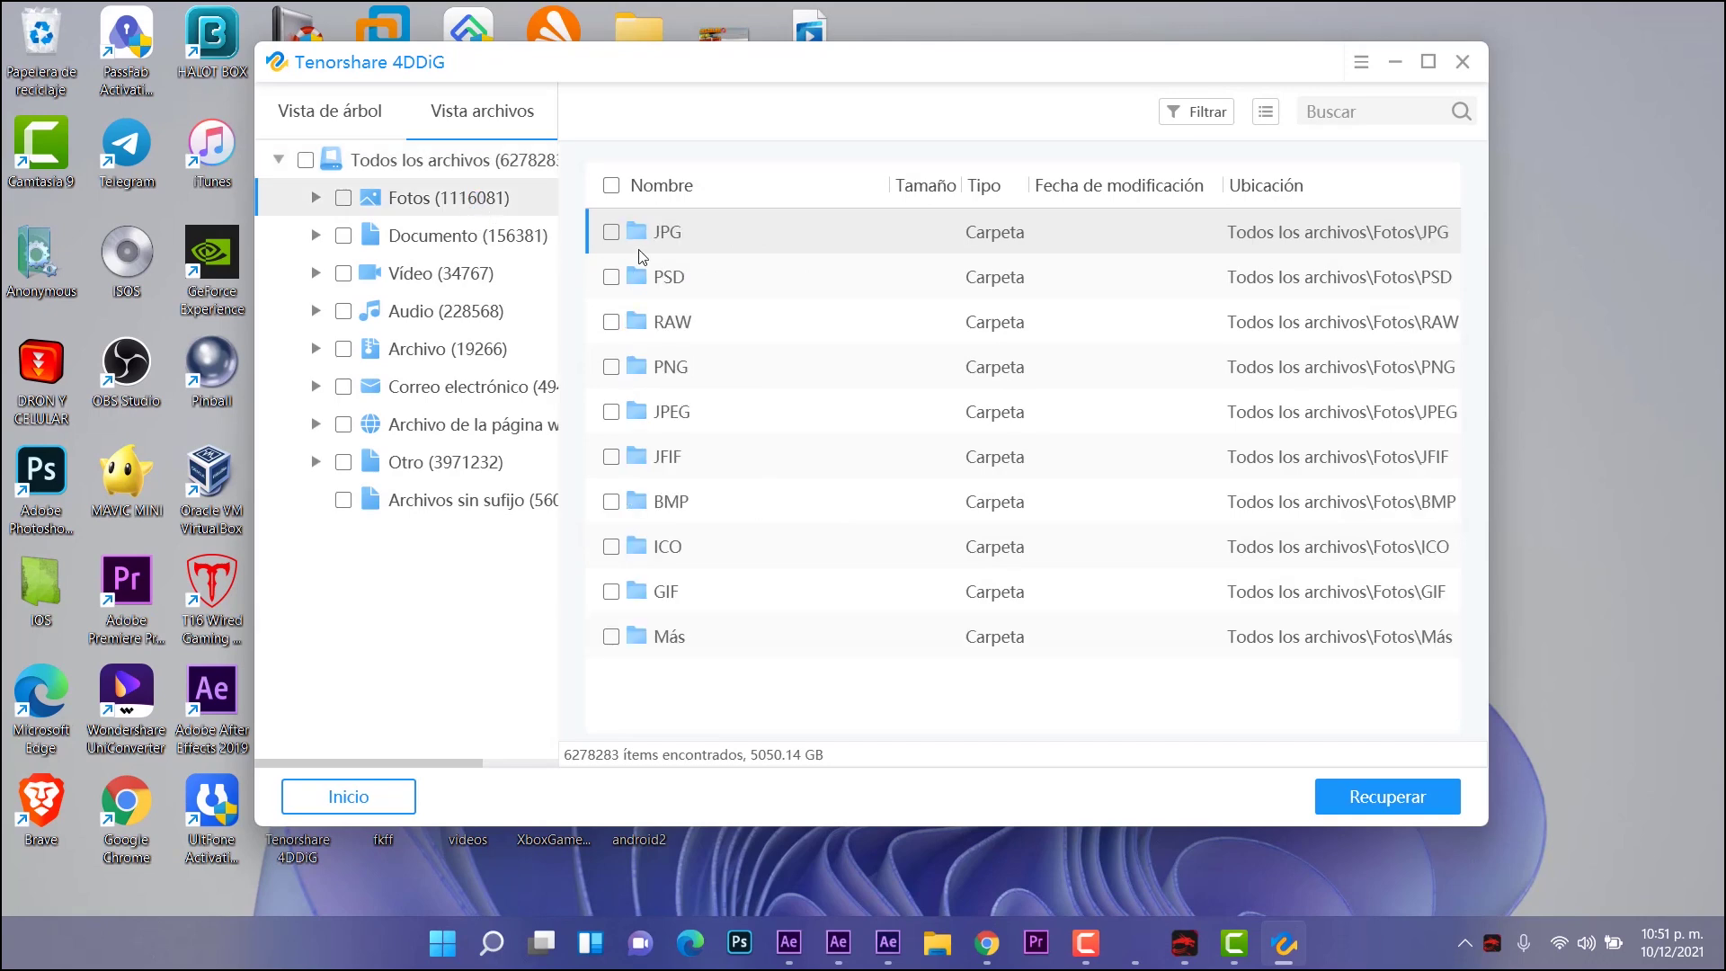
left_click(317, 199)
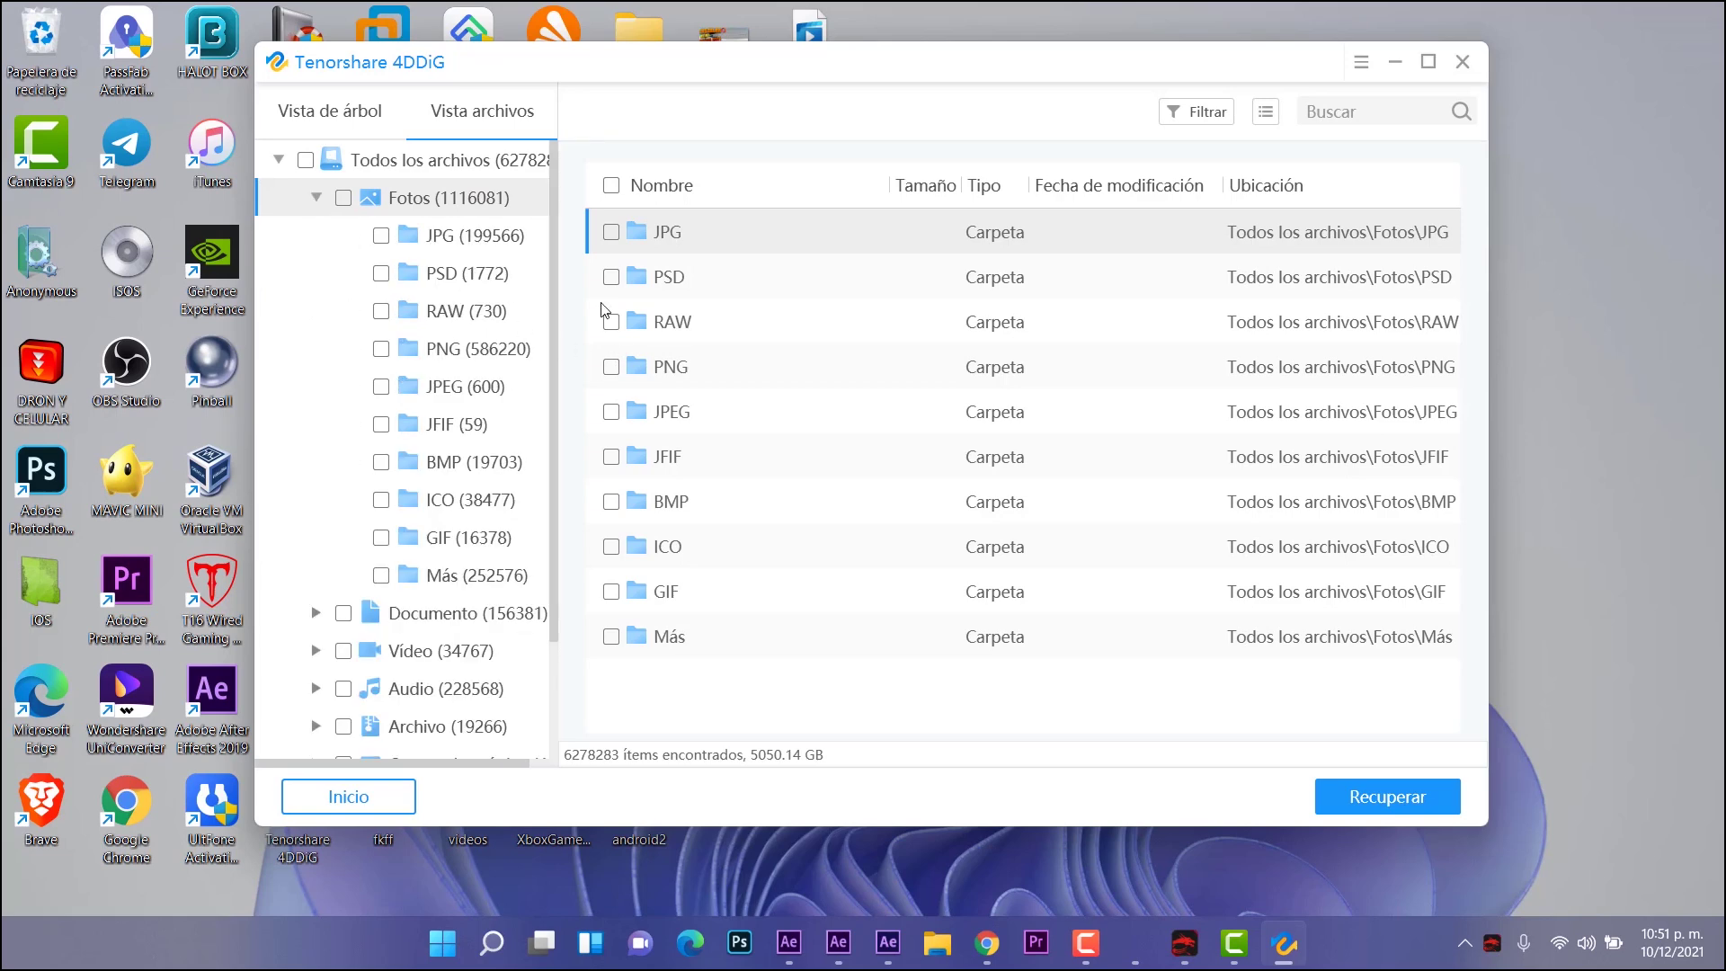
left_click(457, 239)
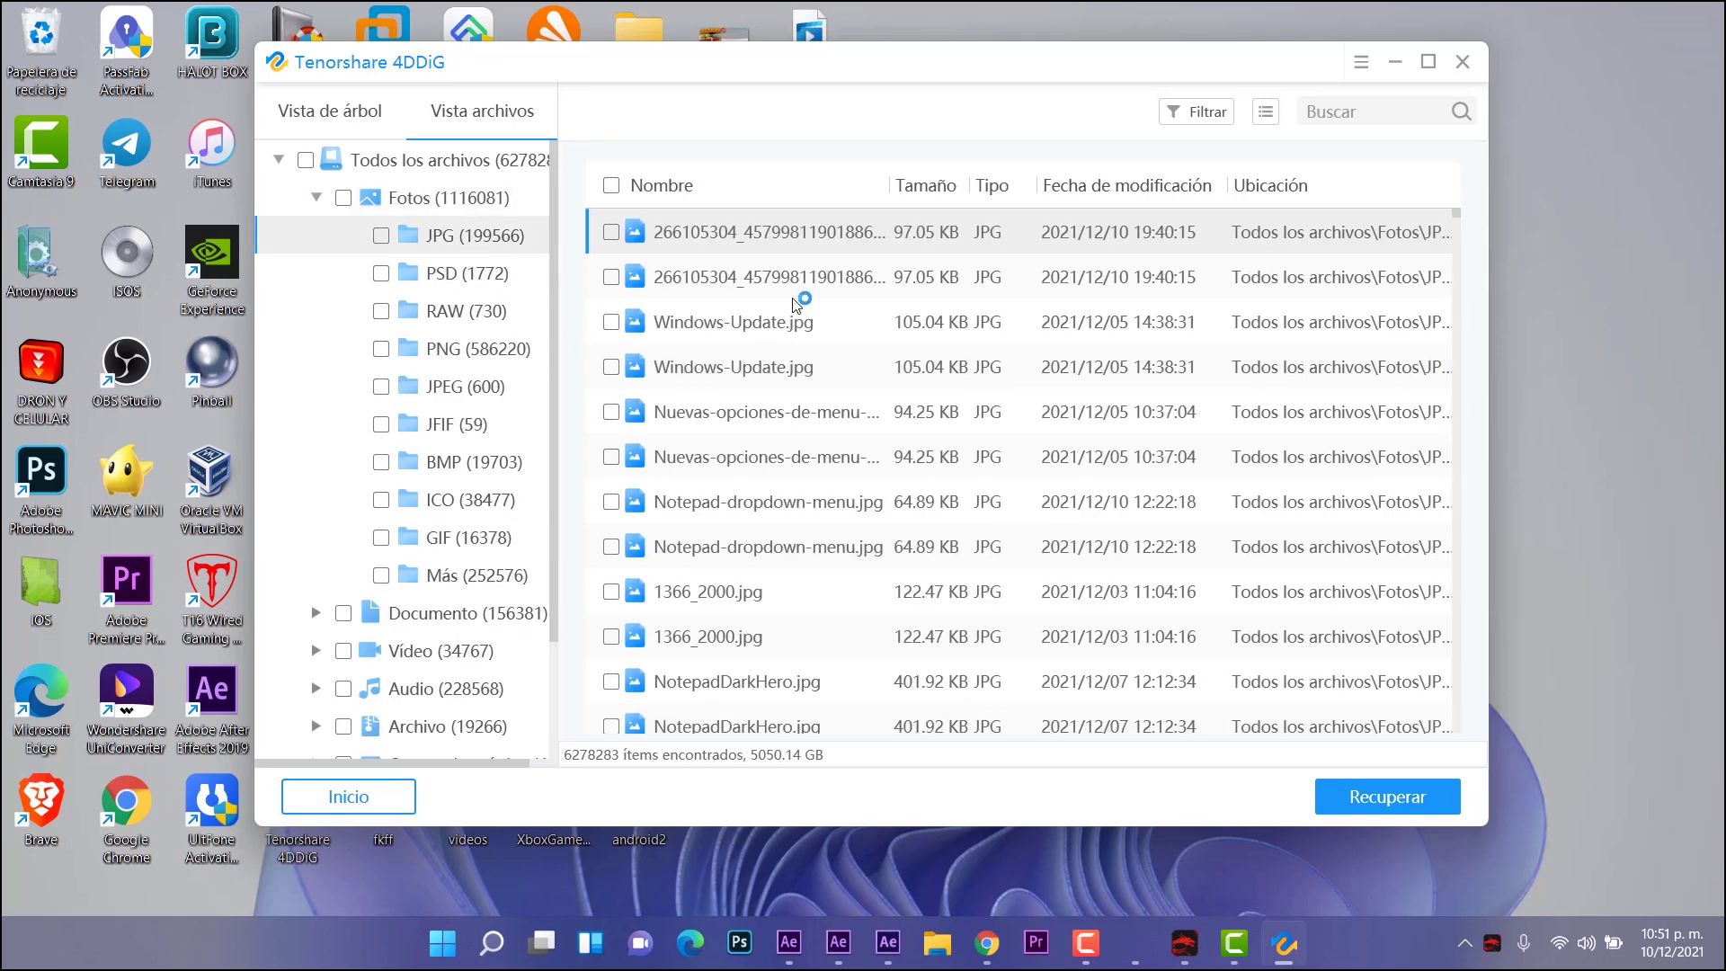
Step: Preview several of the found JPG files one by one, closing the photo viewer after each
left_click(743, 279)
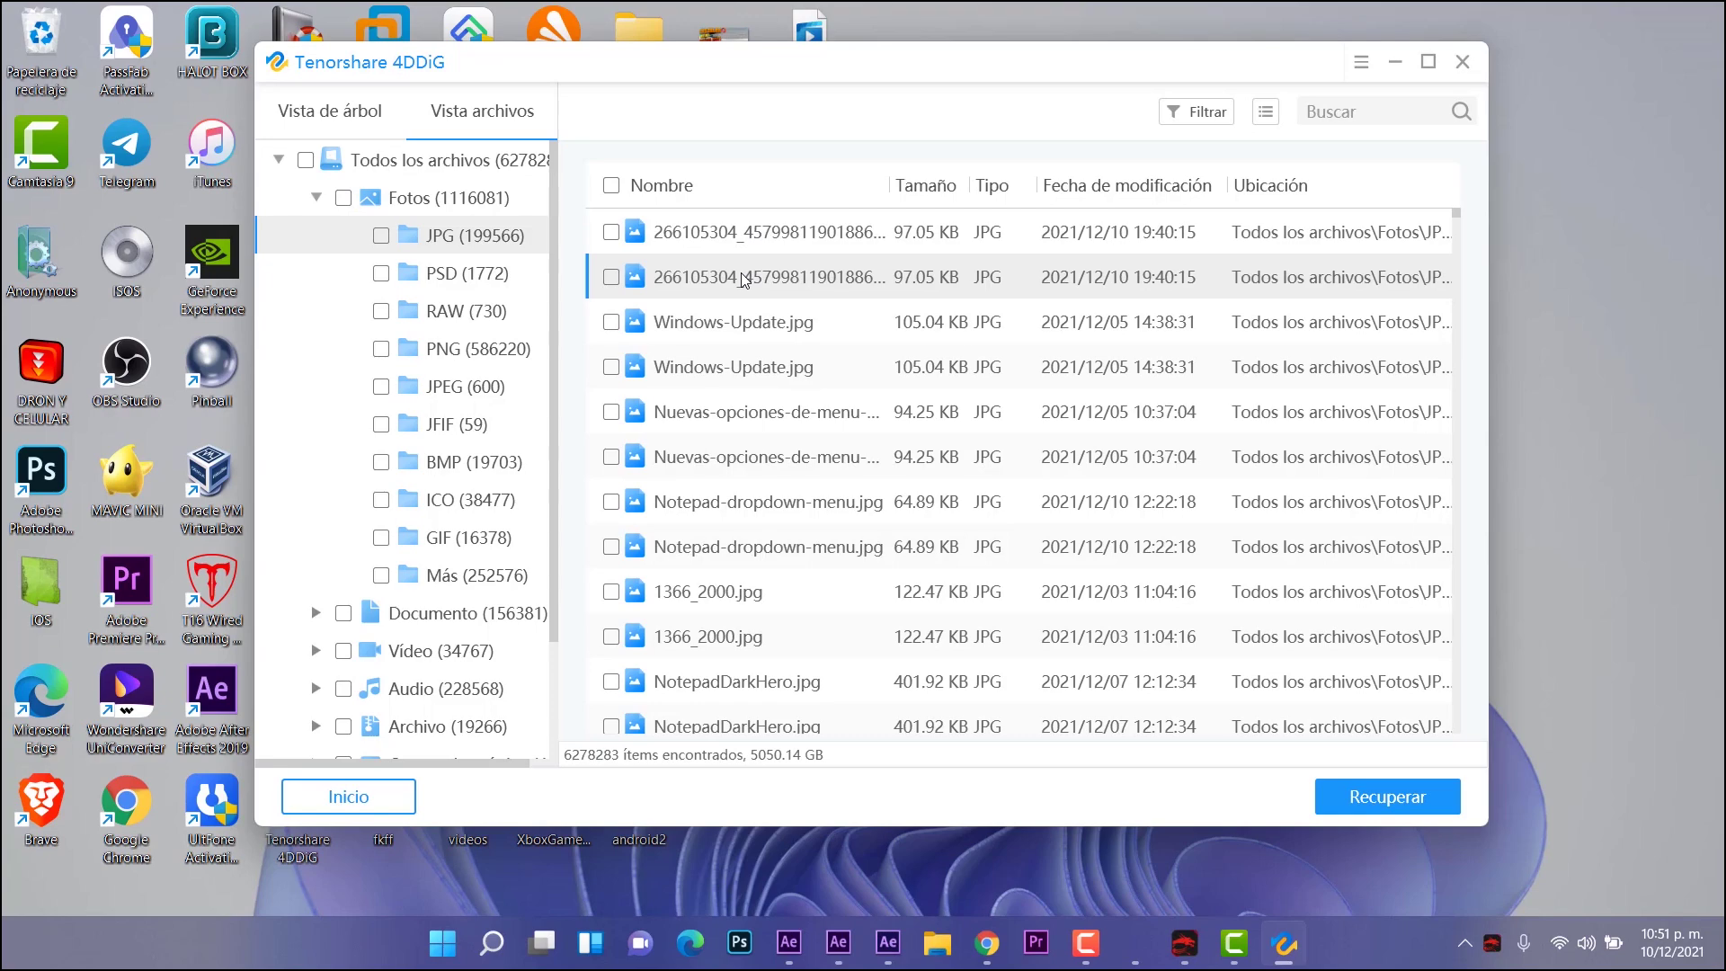
double_click(917, 288)
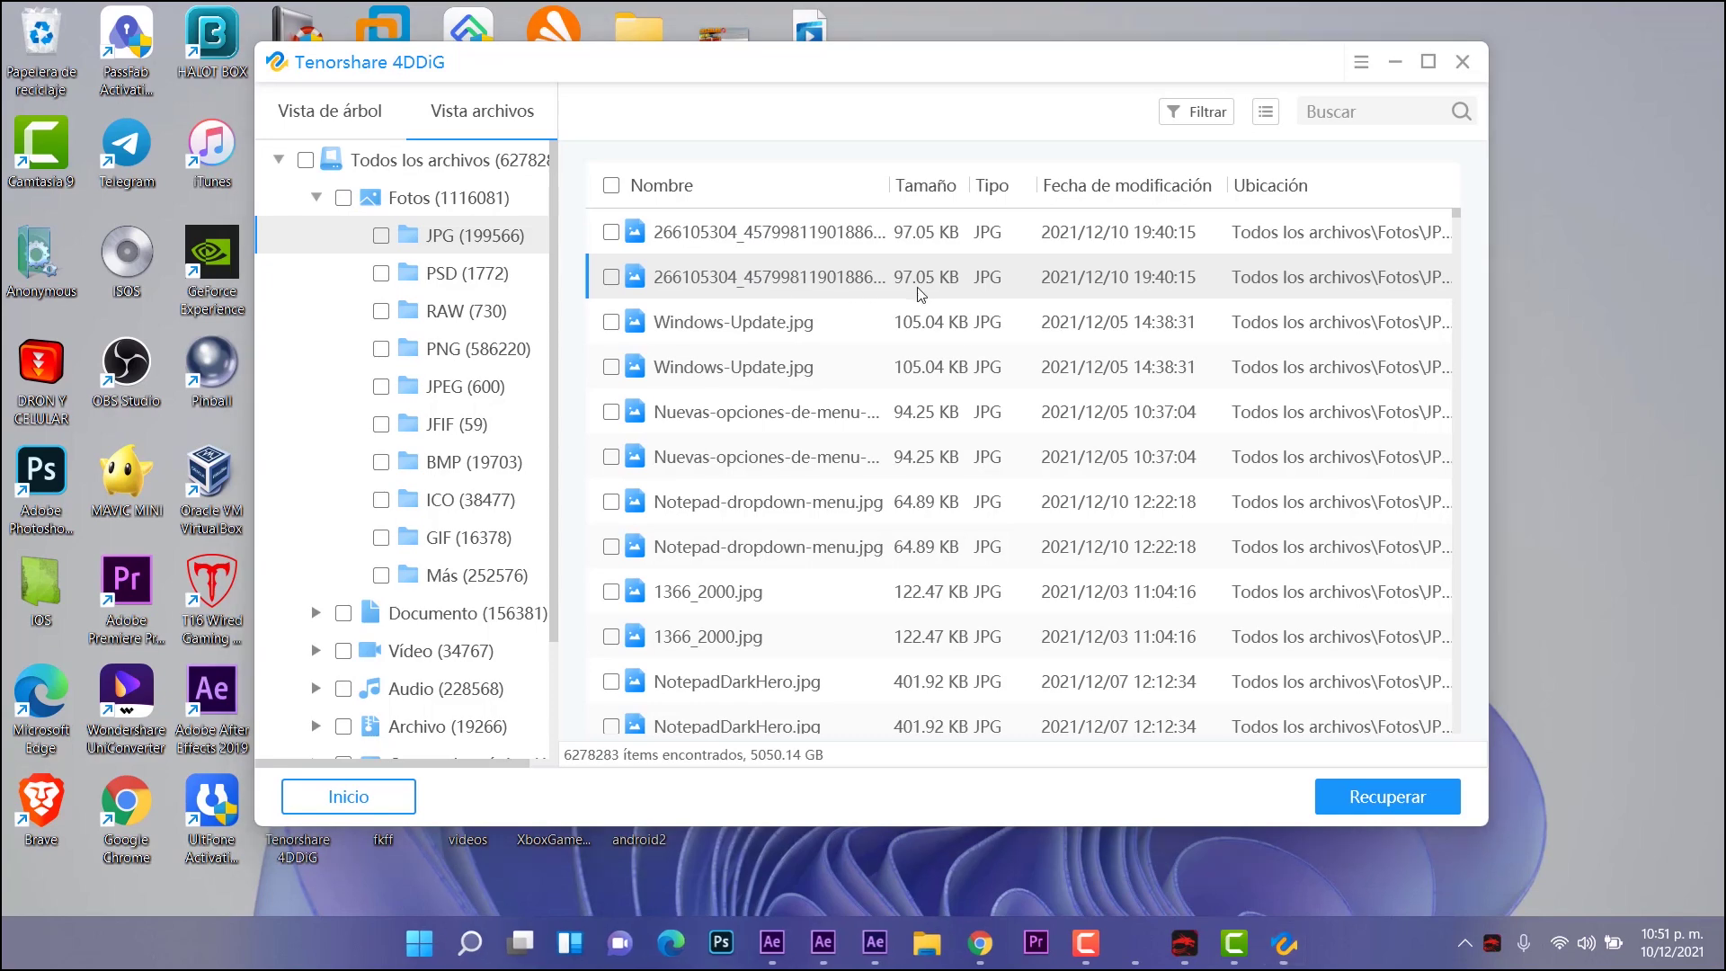
left_click(1701, 20)
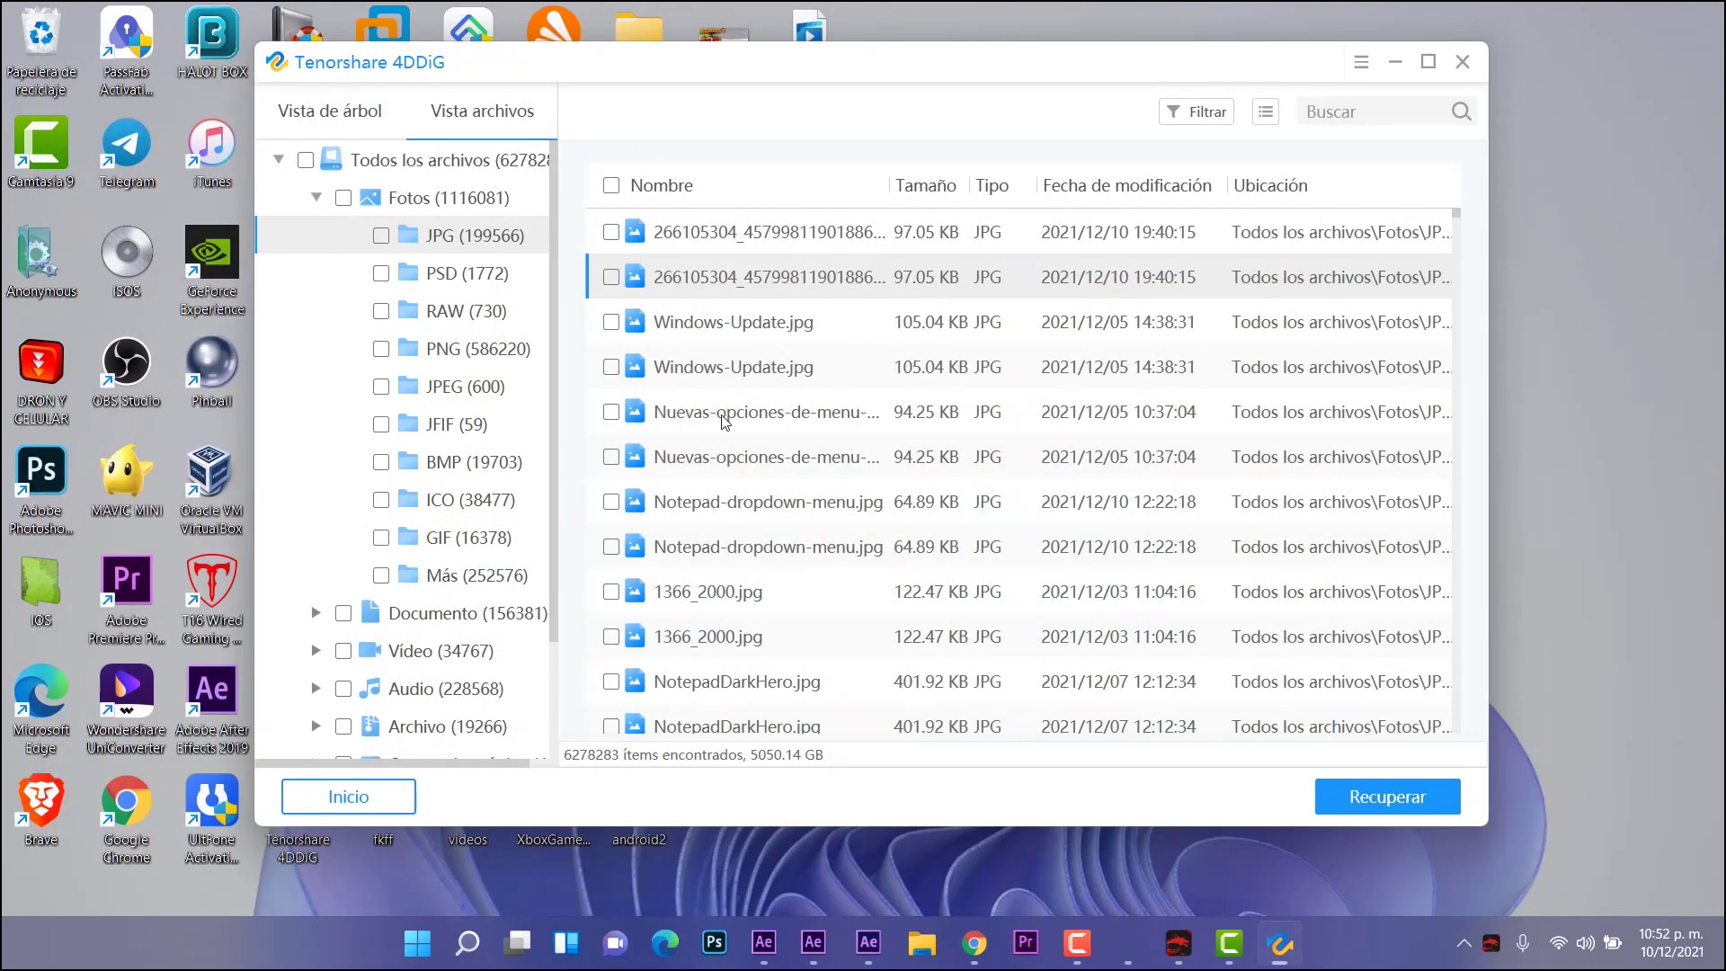
left_click(717, 460)
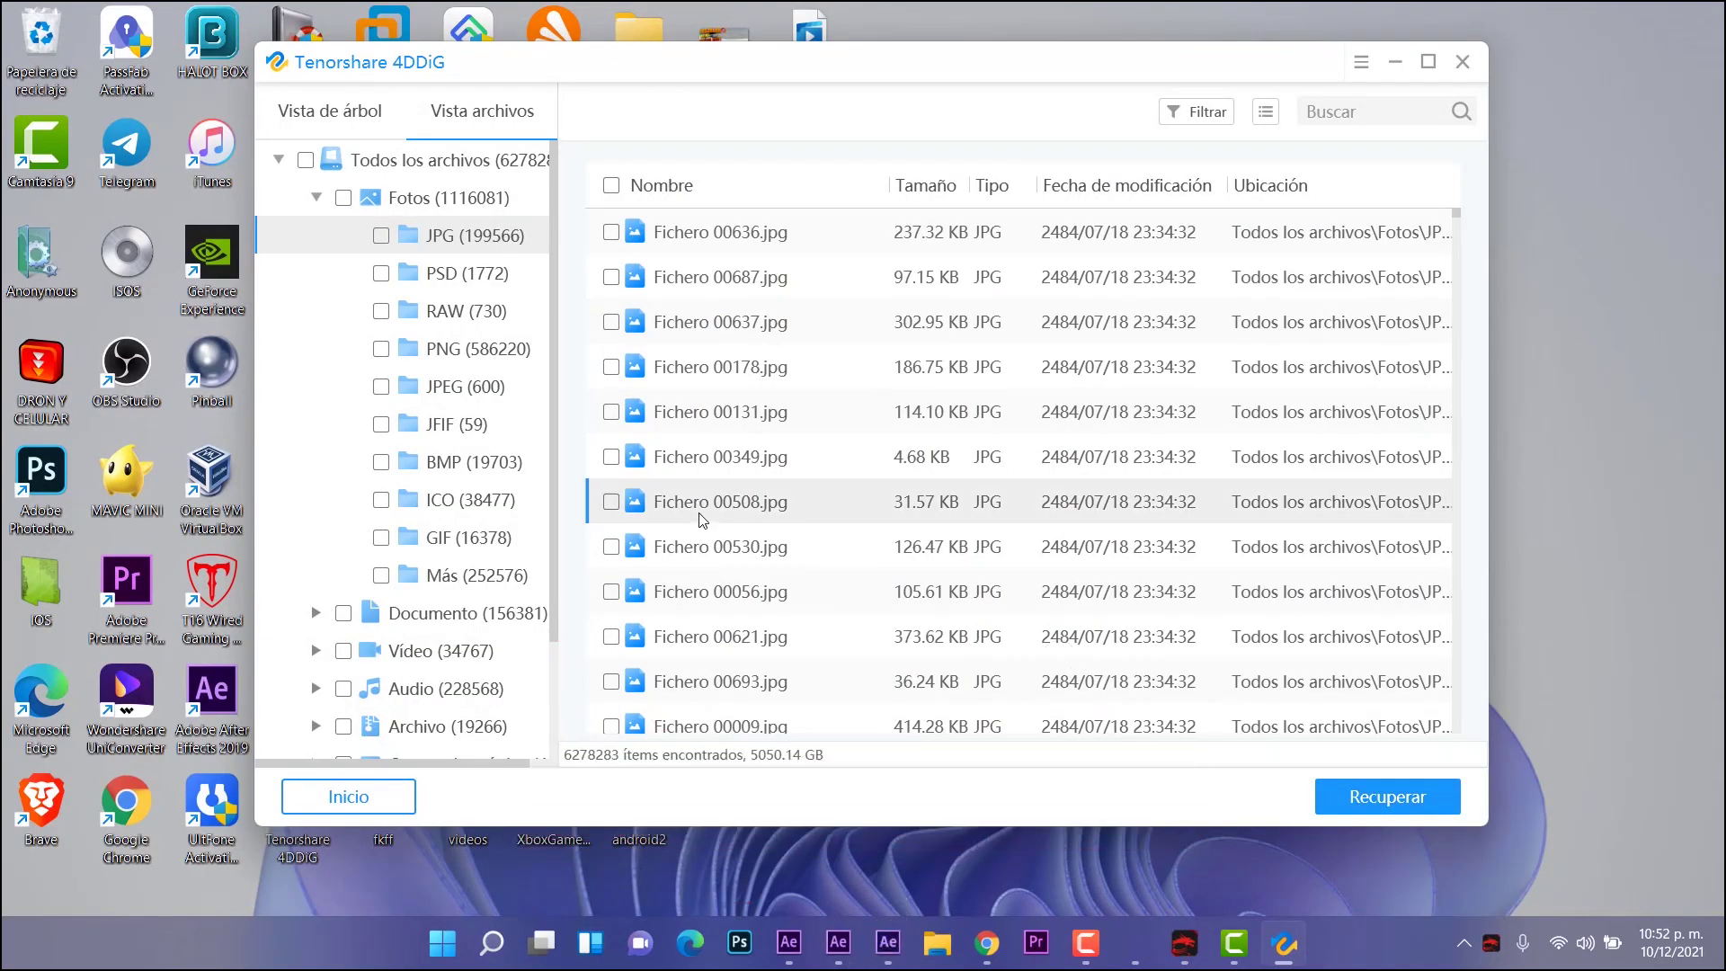
double_click(703, 520)
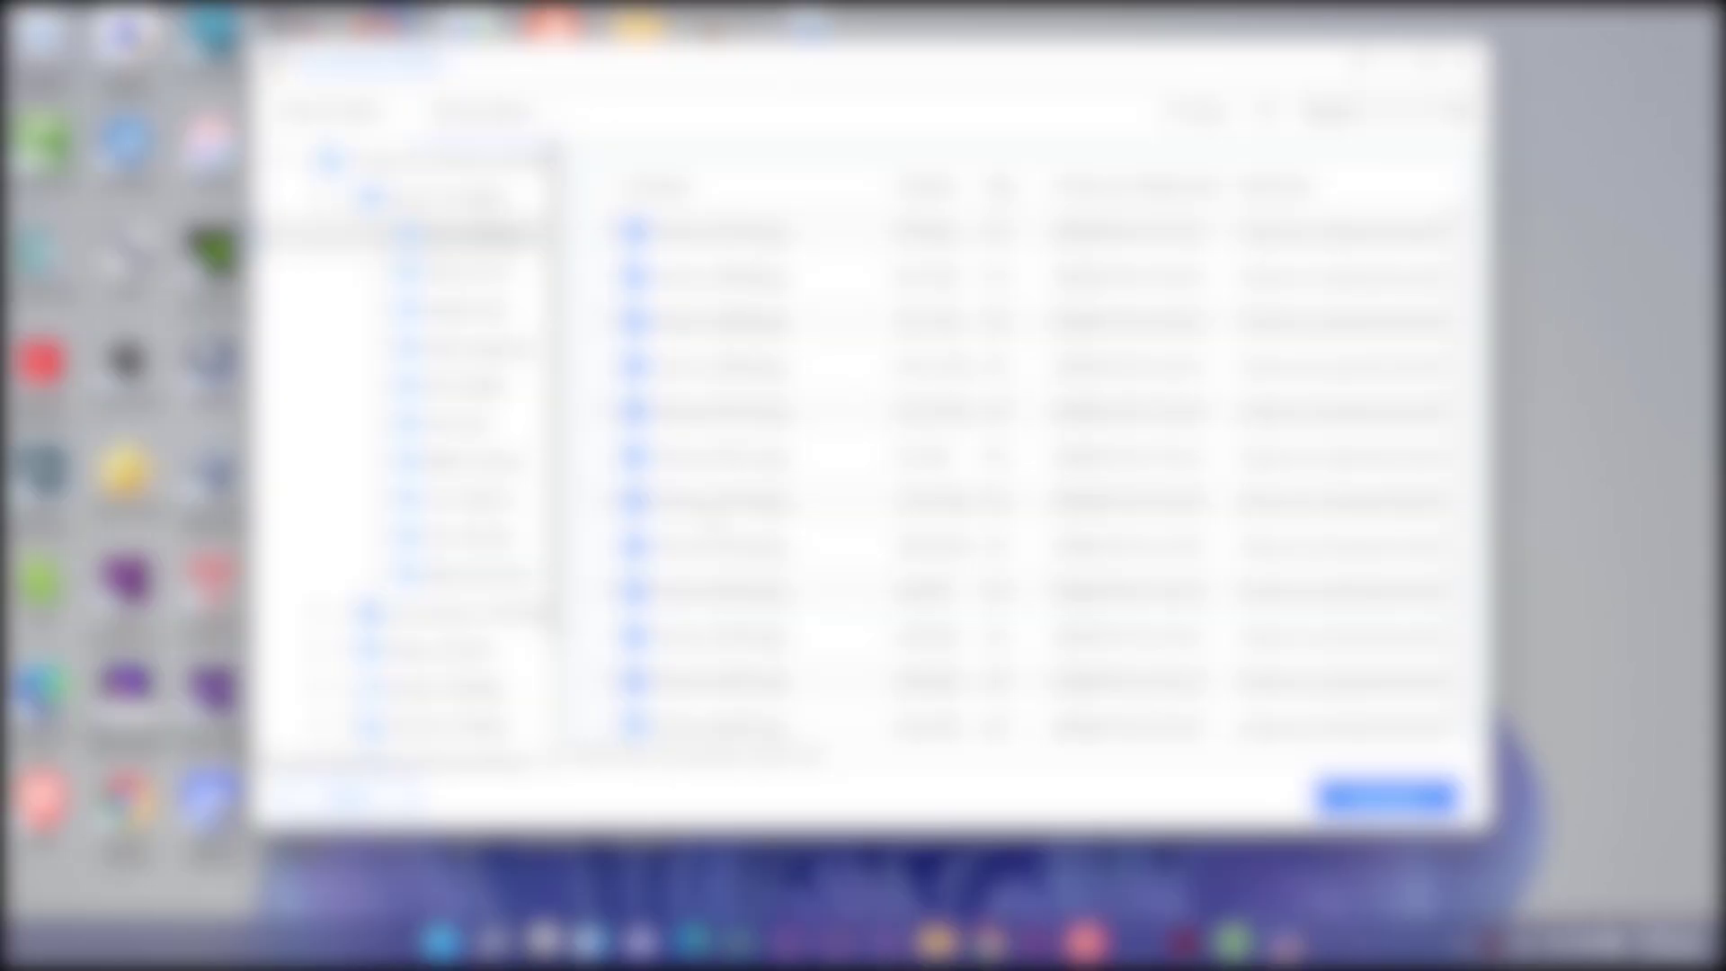
double_click(719, 500)
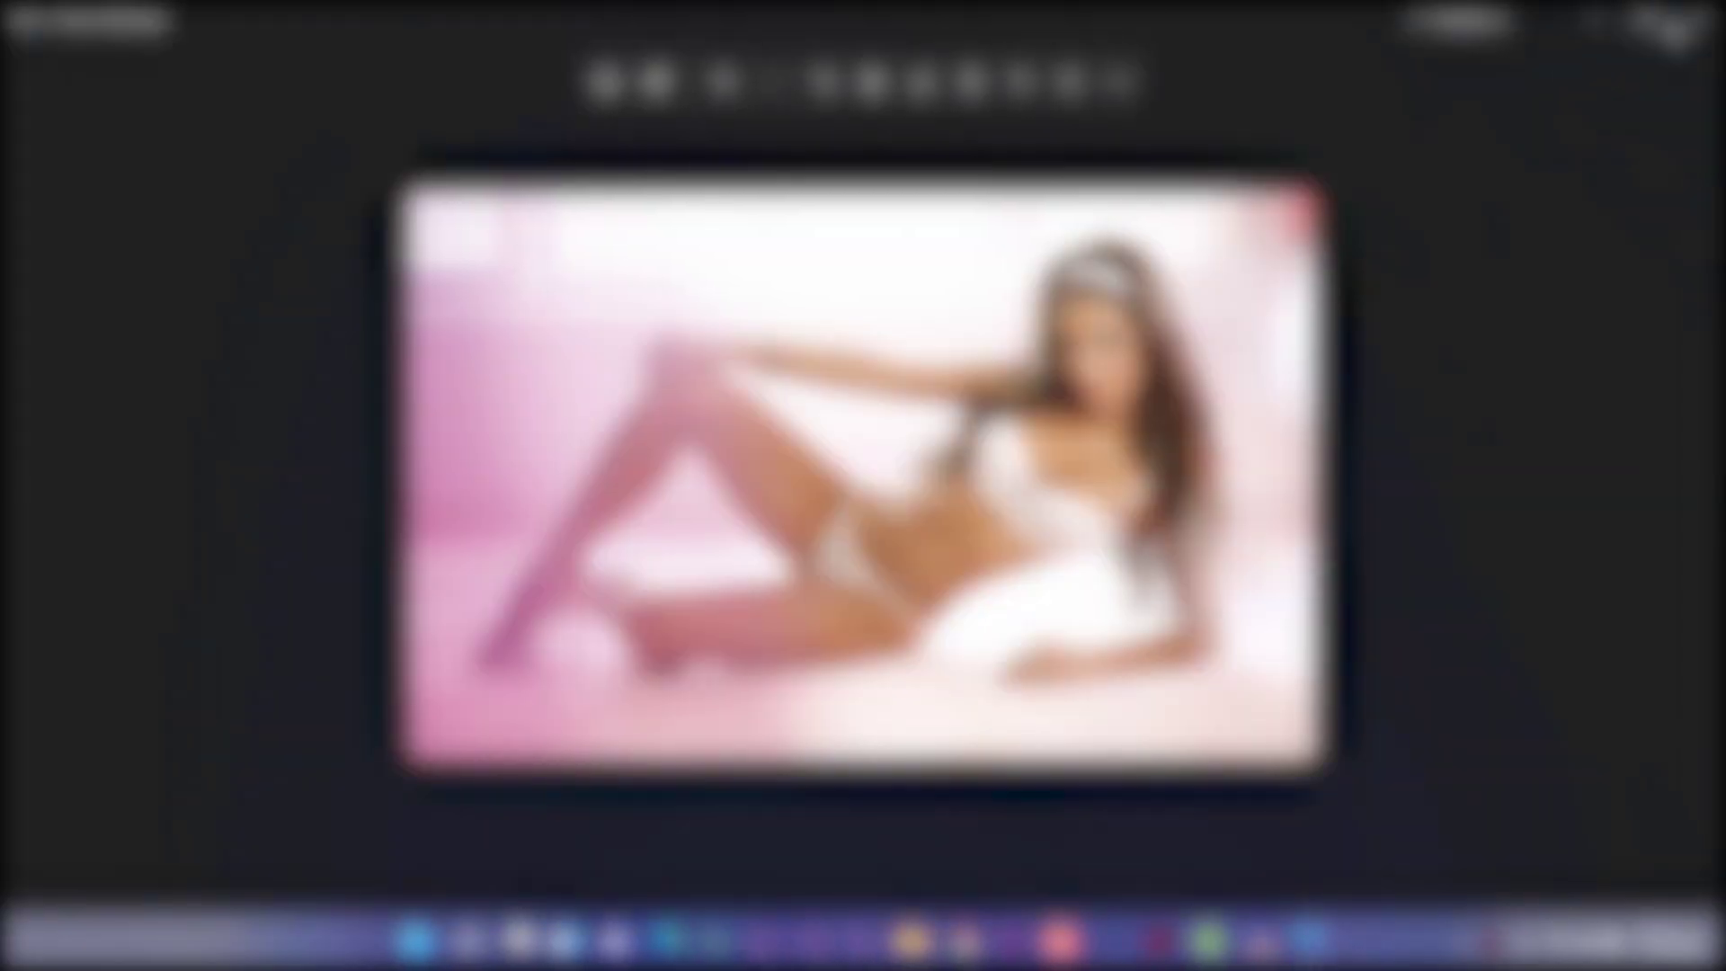
left_click(1684, 19)
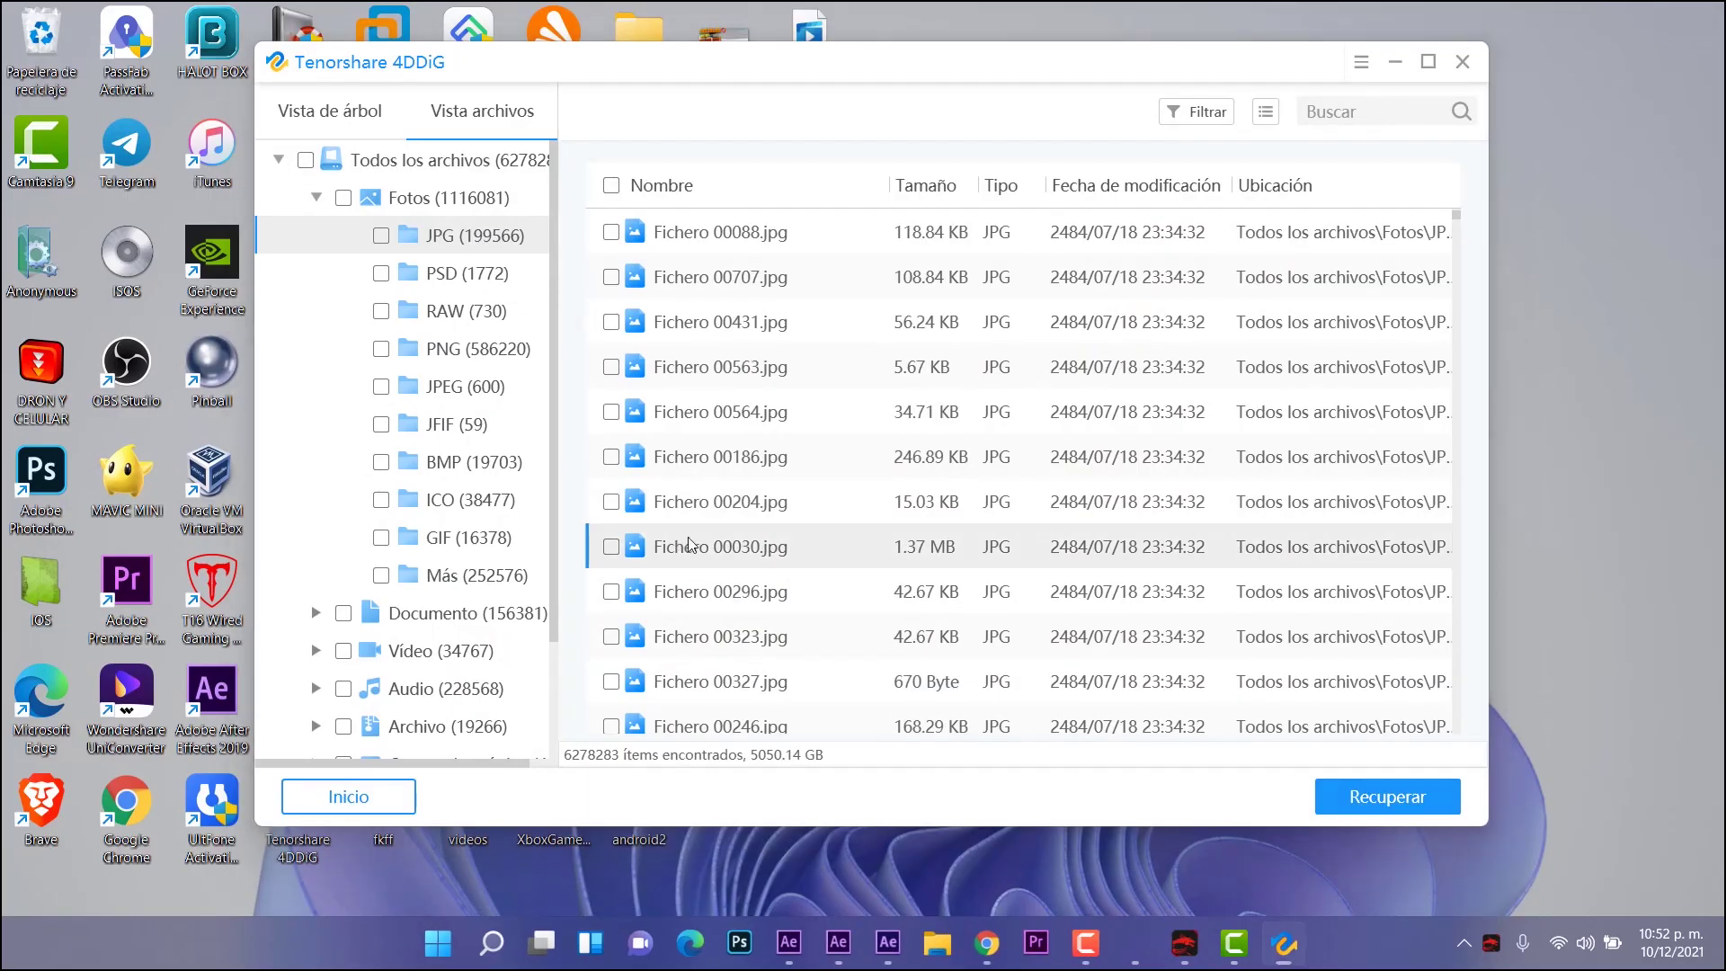
double_click(688, 543)
left_click(1702, 15)
double_click(670, 463)
left_click(1684, 18)
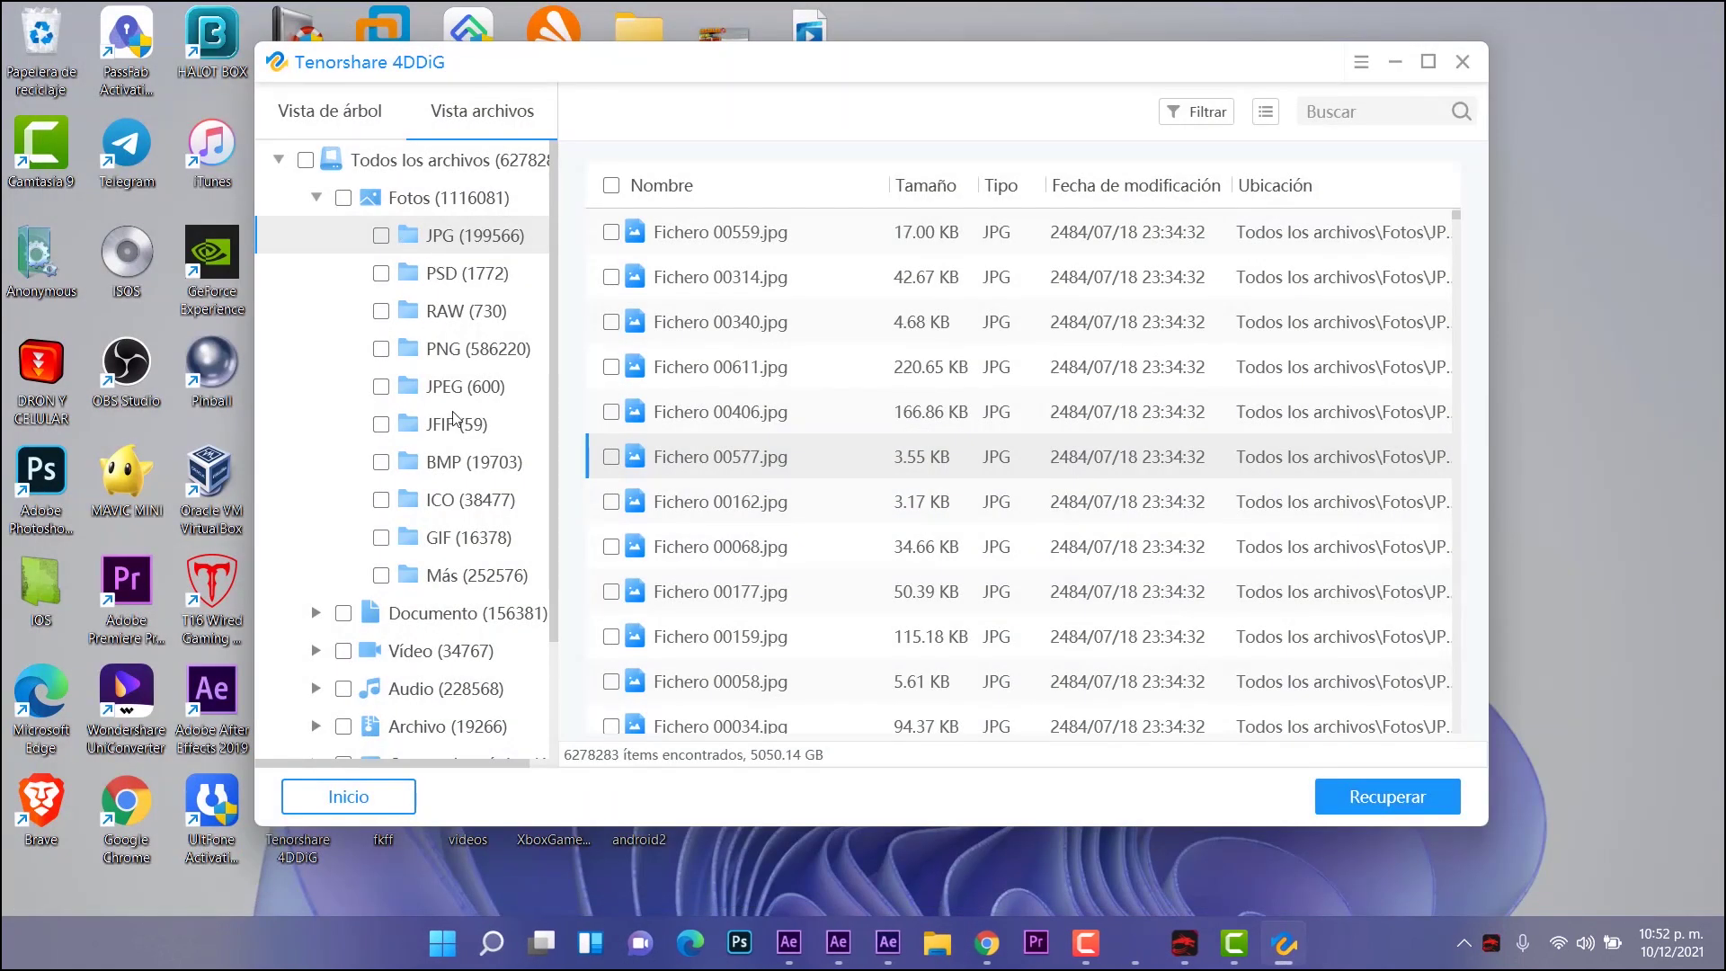
Step: List the found PNG files and preview several of them, including Fichero 00296.png and Fichero 00444.png
left_click(462, 352)
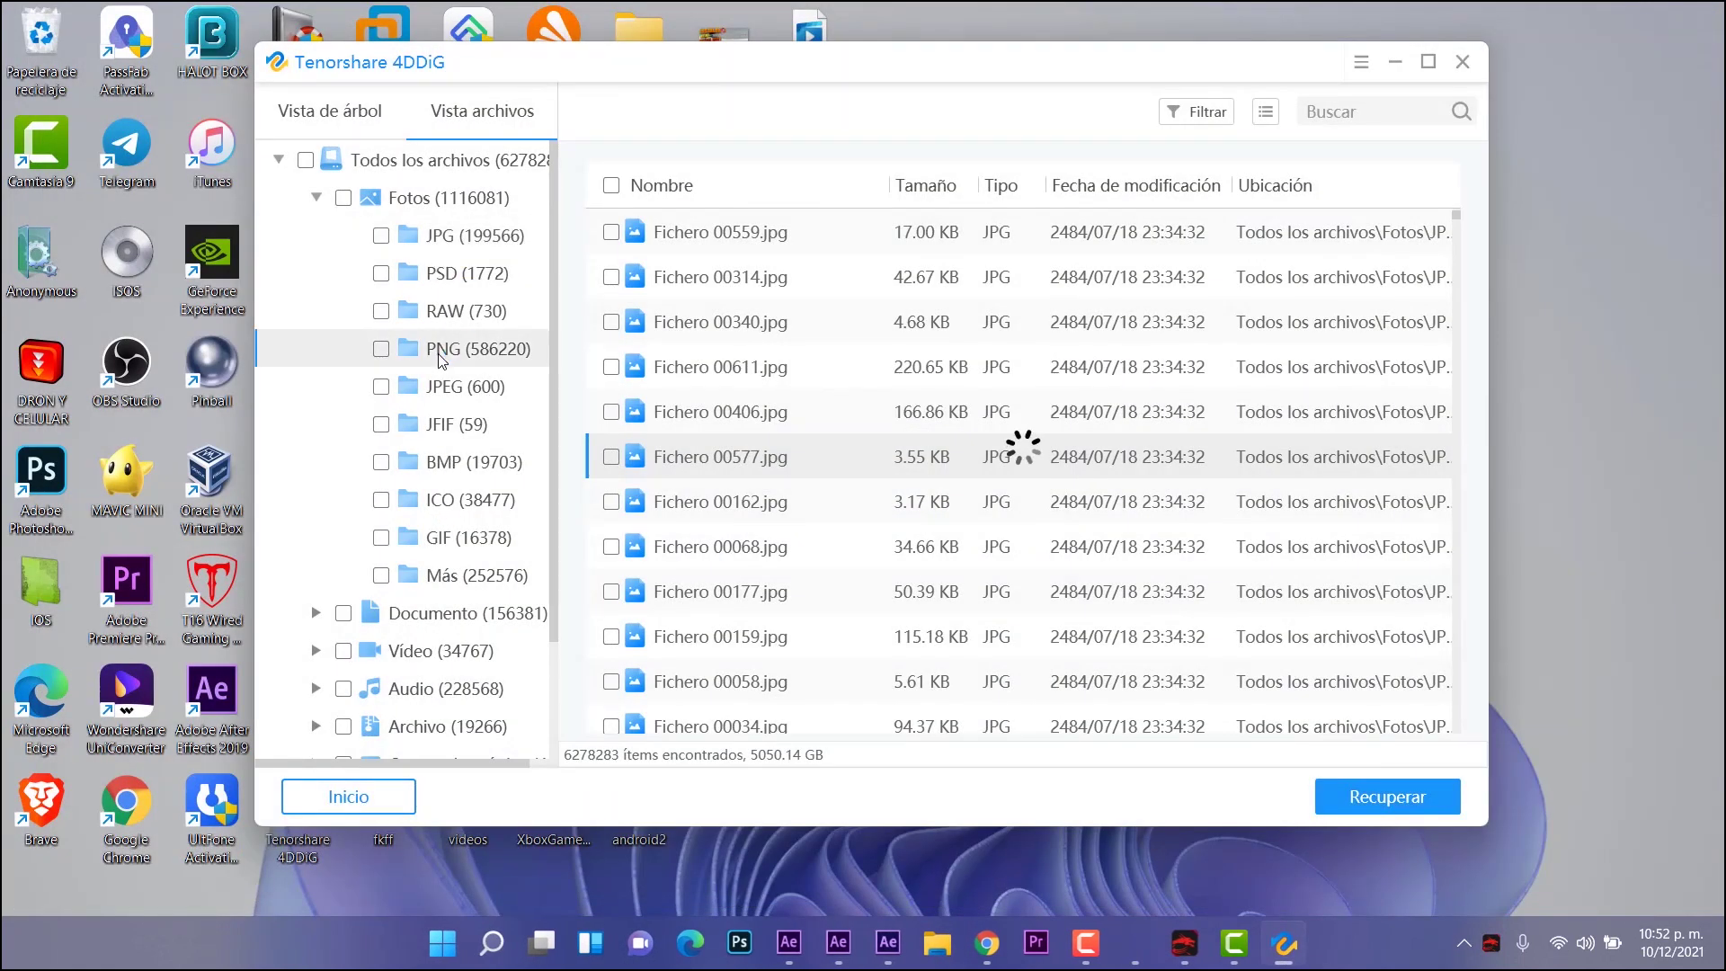
double_click(714, 395)
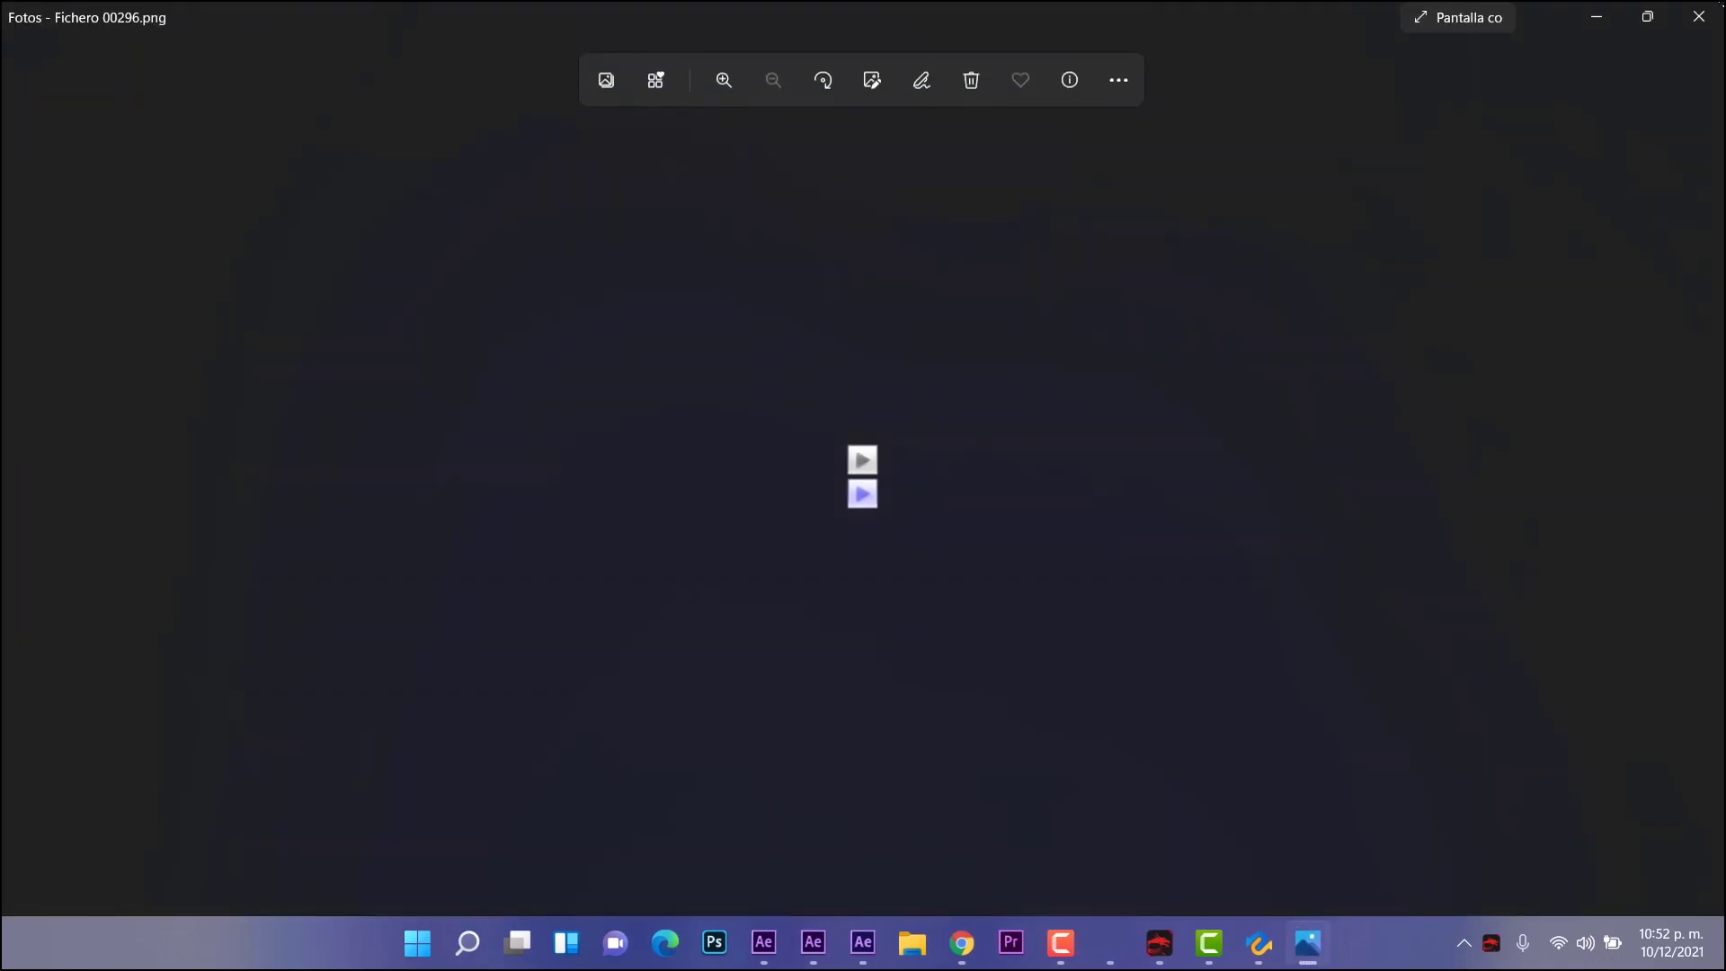
left_click(1699, 16)
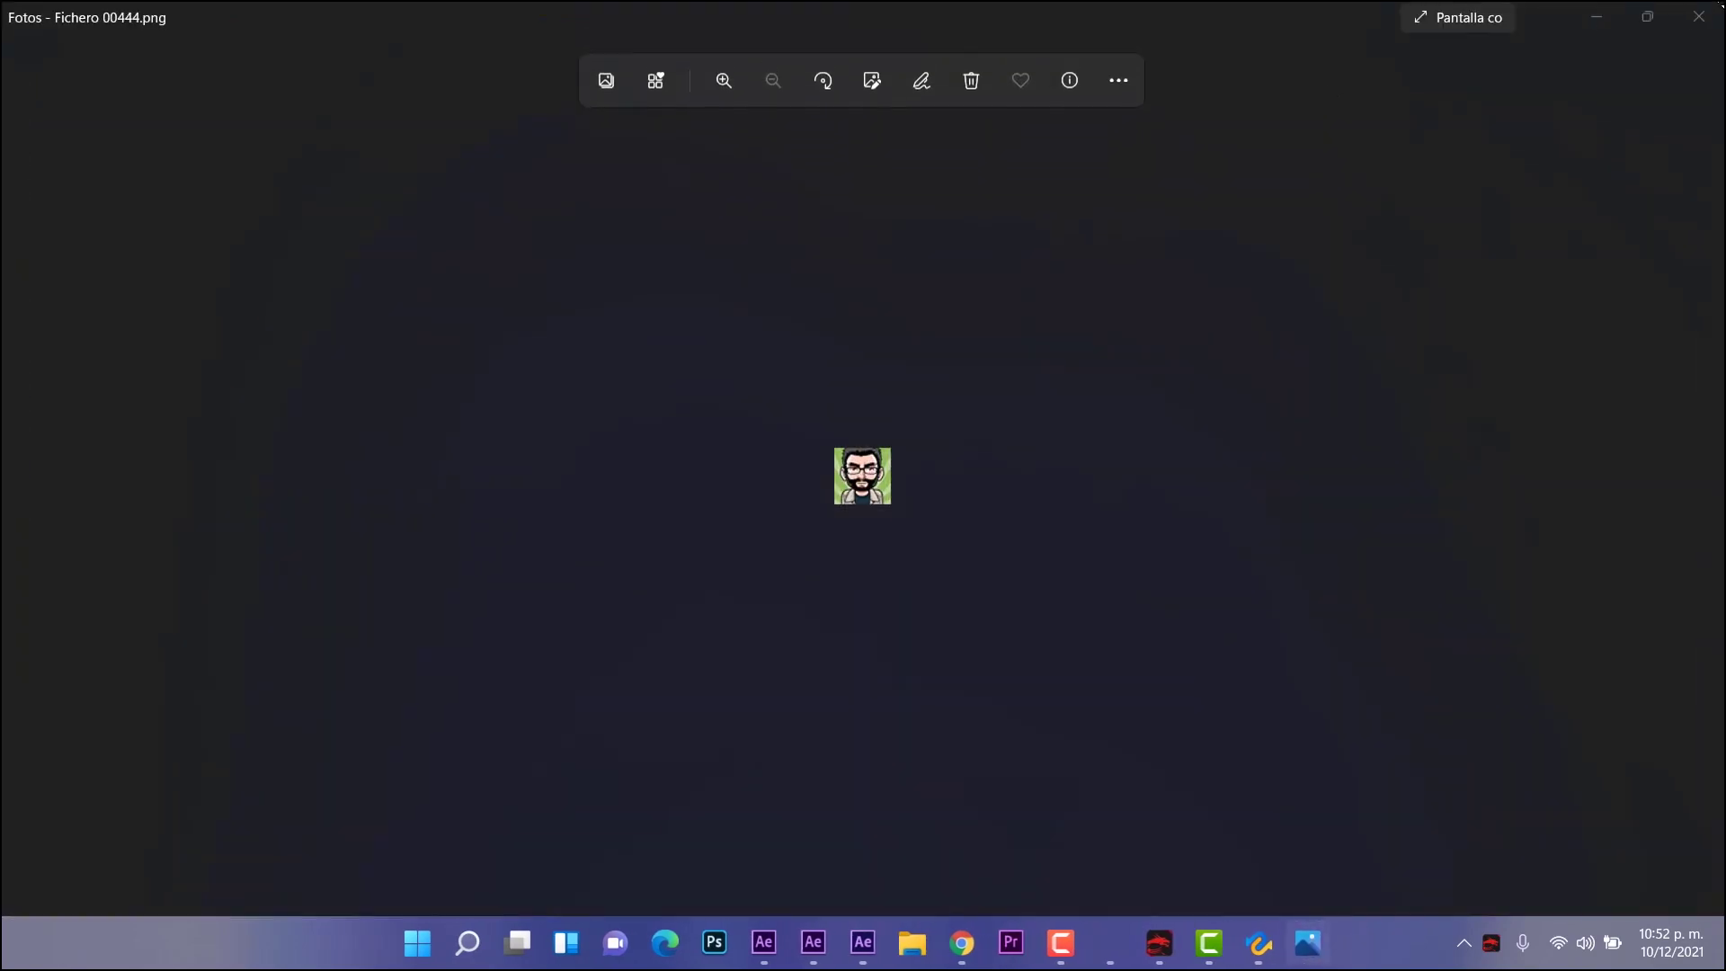
left_click(1699, 16)
left_click_drag(1457, 220, 1456, 576)
double_click(728, 458)
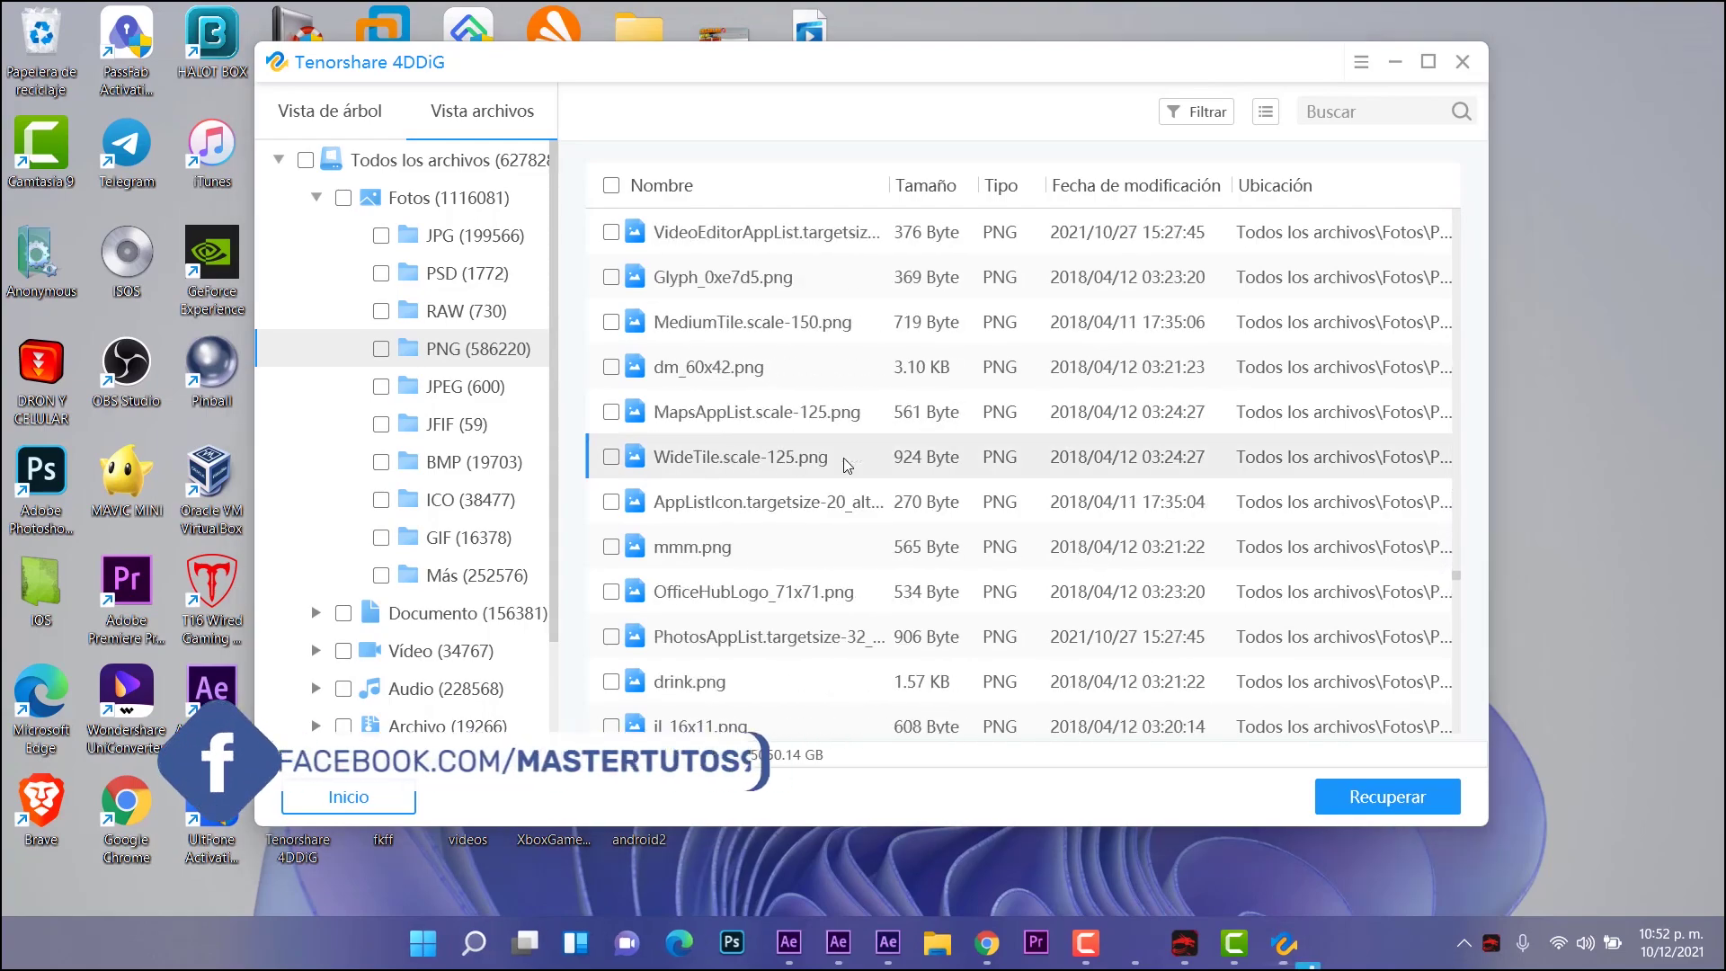
left_click(1699, 15)
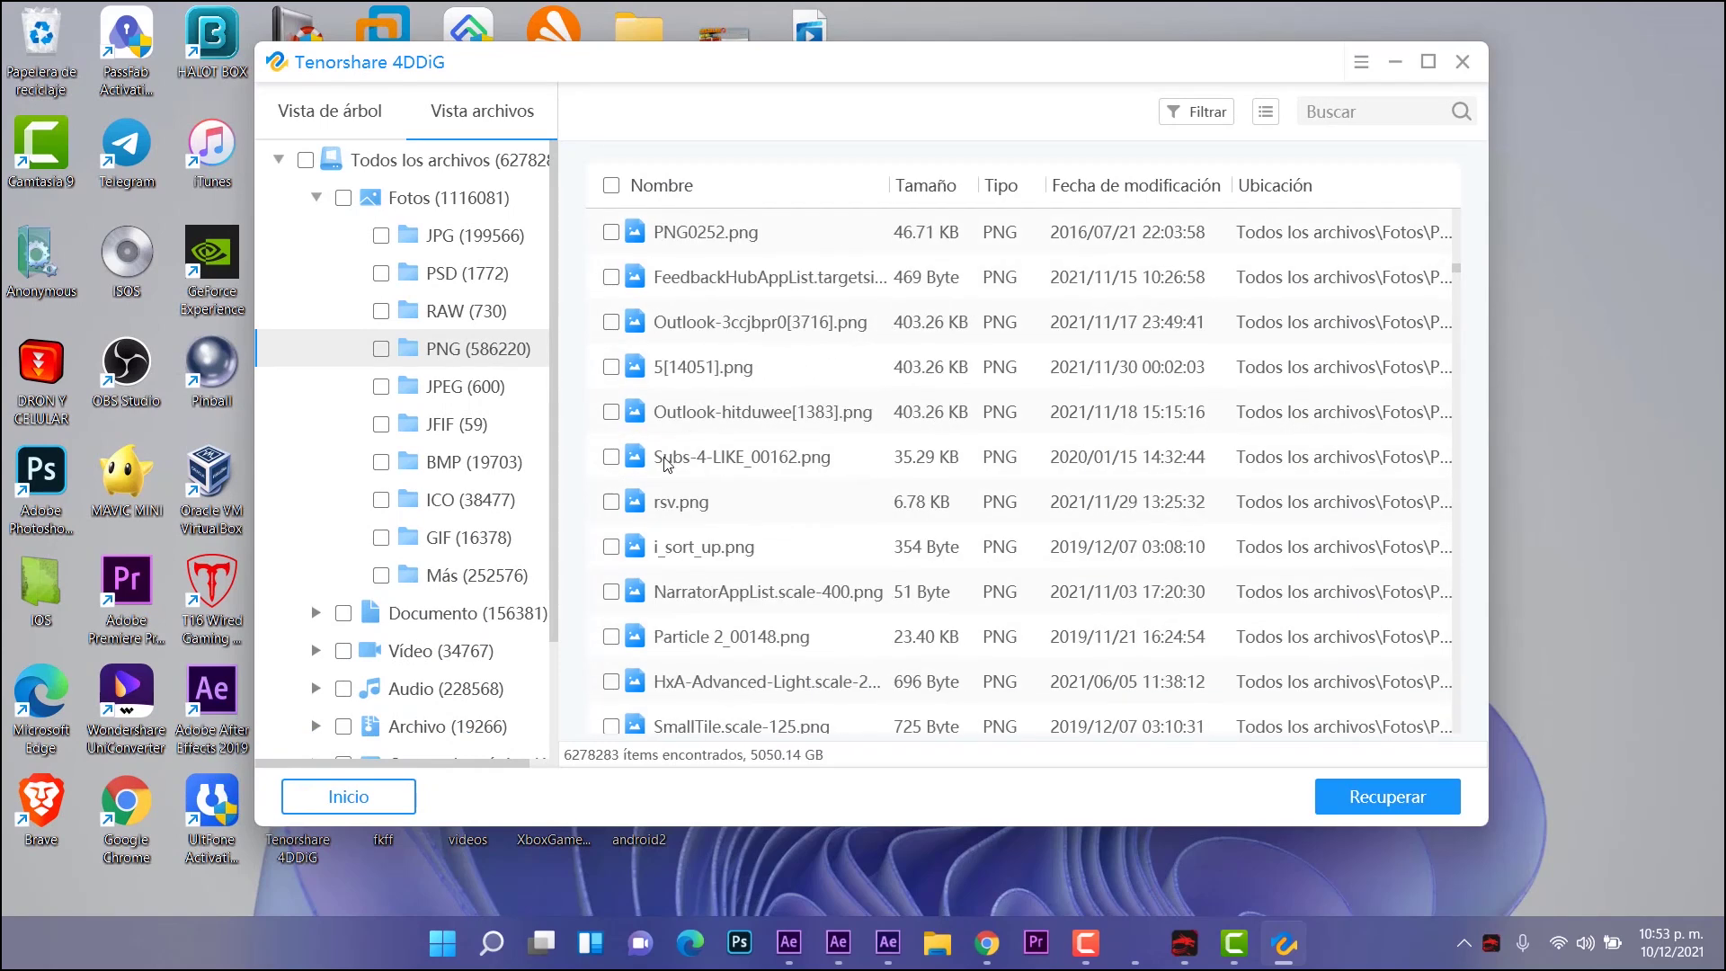
Step: Expand the Documento category and look through its file format folders
scroll(350, 568, "down", 2)
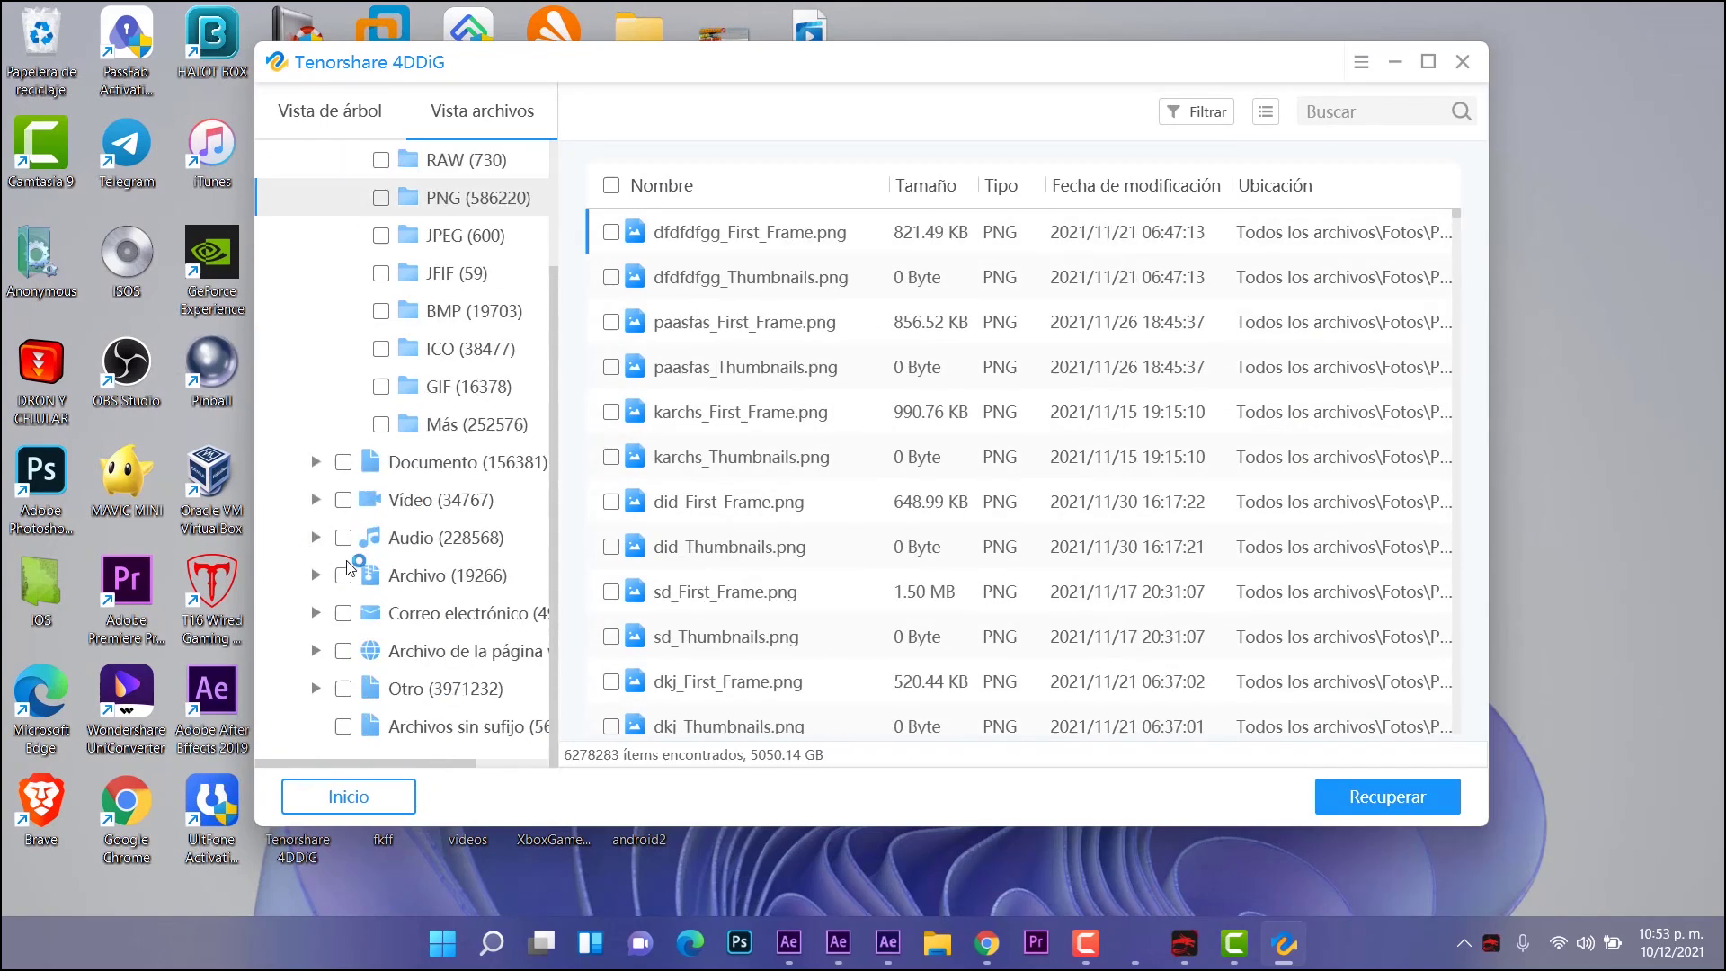
left_click(316, 465)
scroll(443, 420, "down", 4)
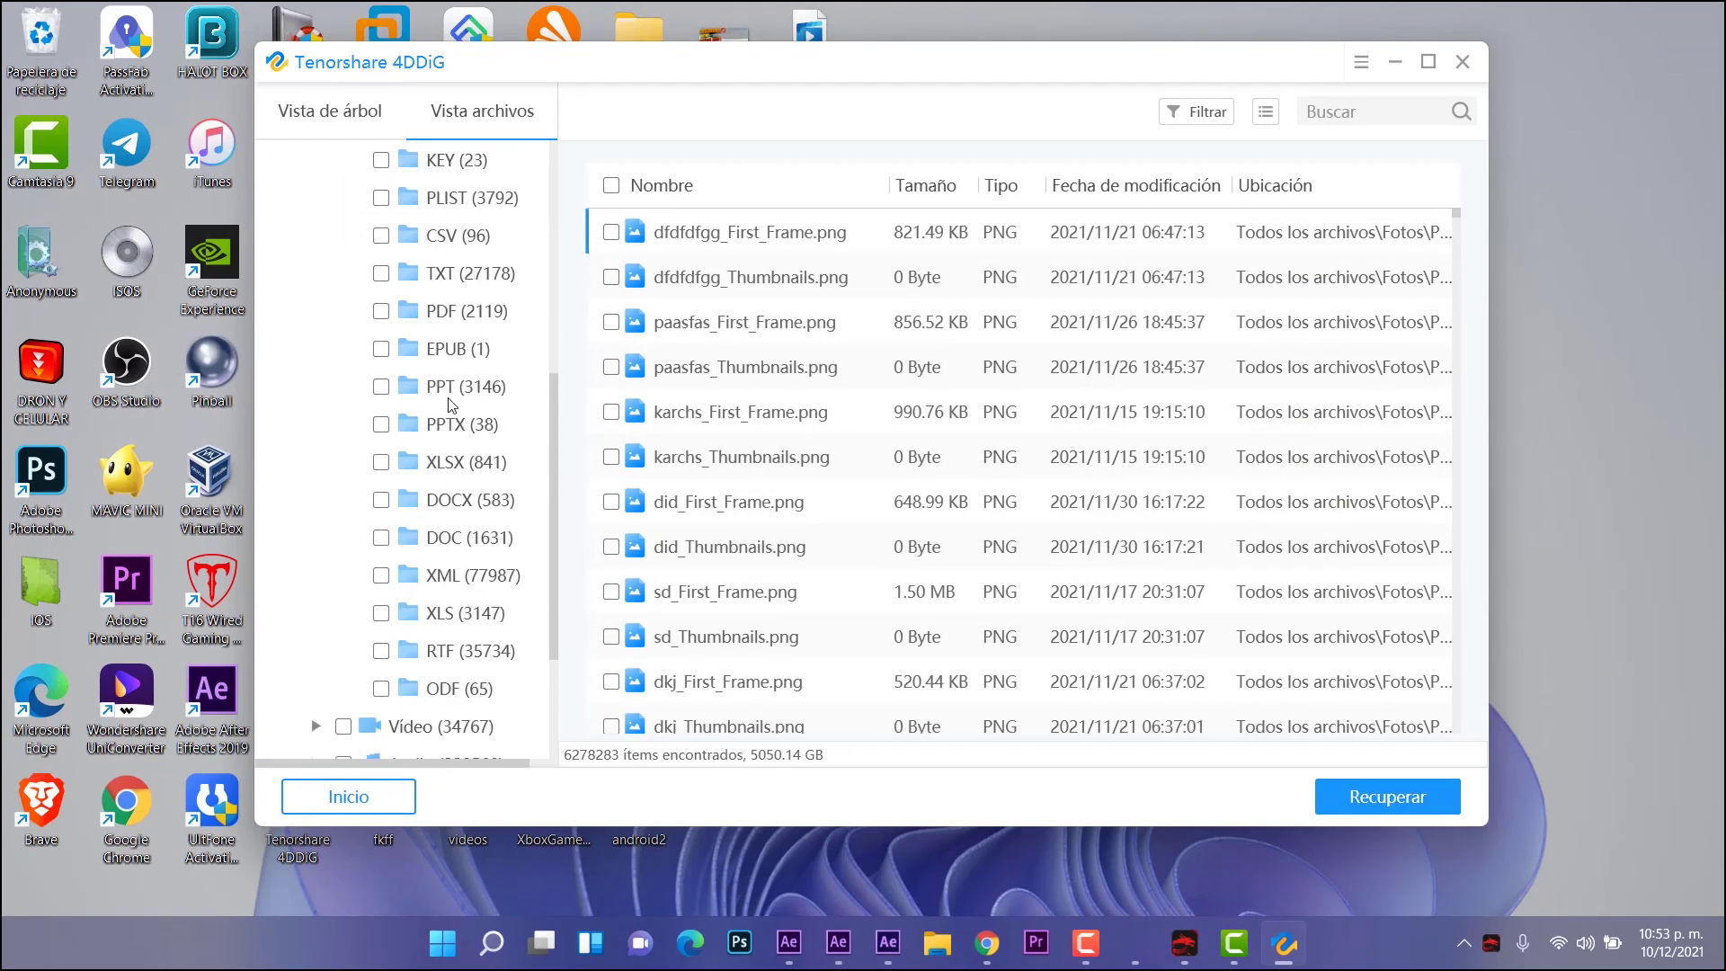
Step: List the found KEY and PDF documents, and mark the Manual para Creadores de Contenido and PERMISO.pdf files for recovery
scroll(451, 405, "up", 3)
left_click(441, 389)
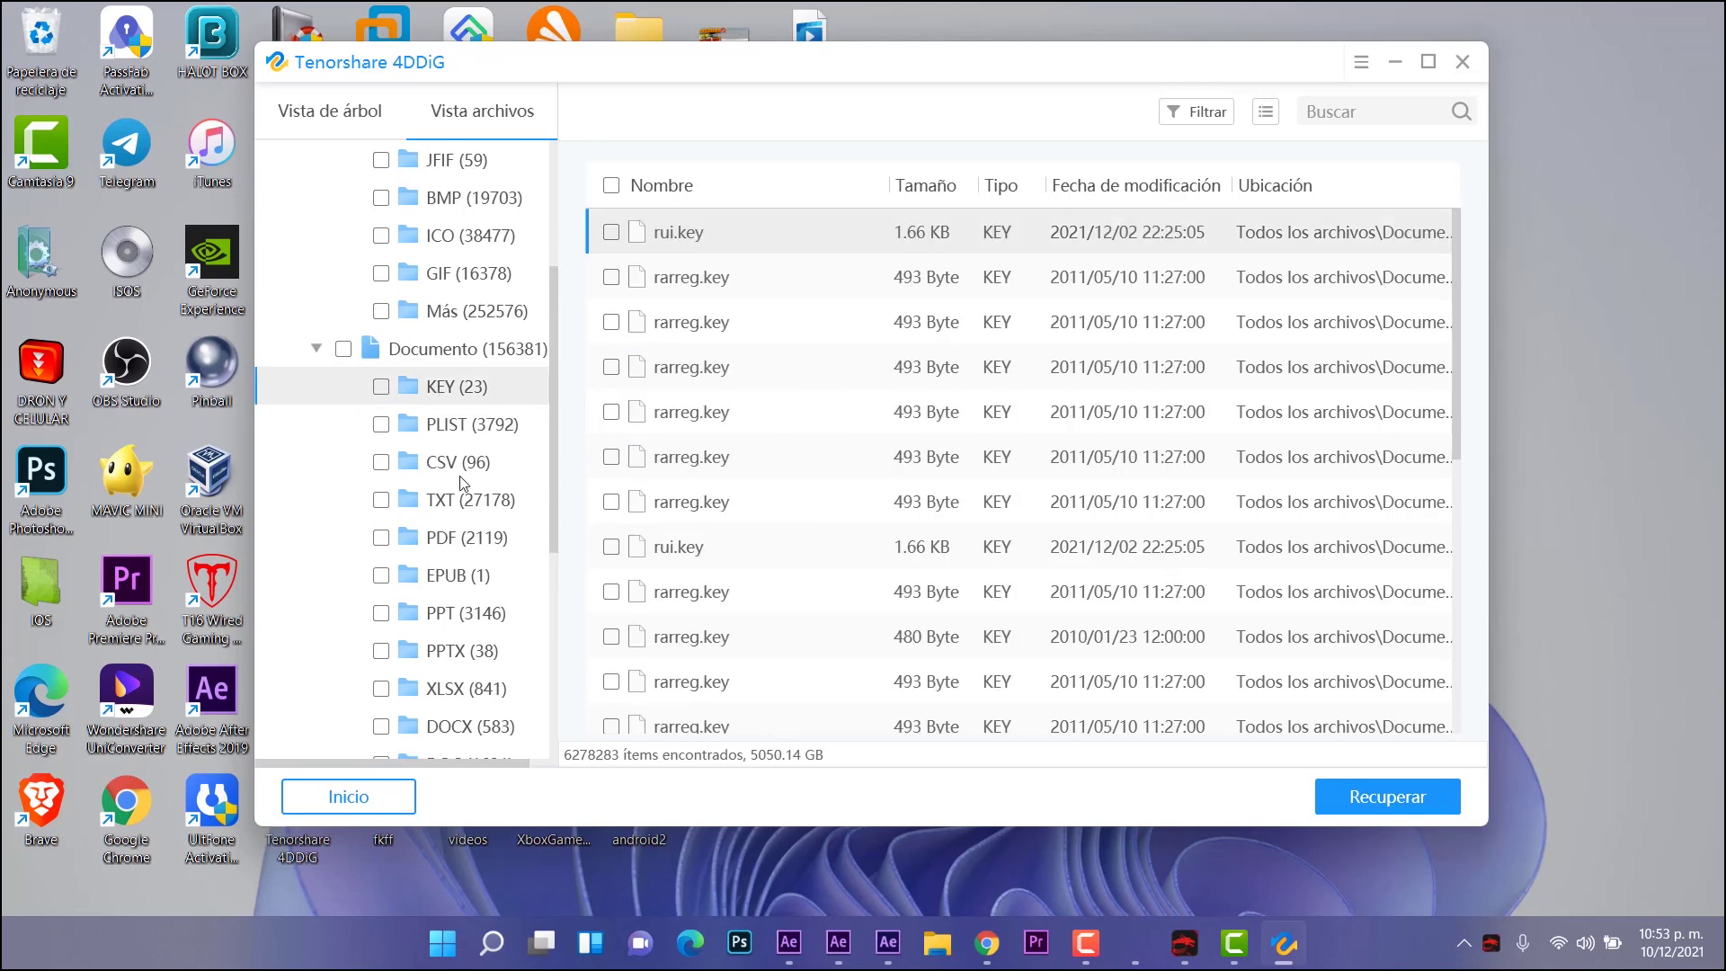
scroll(433, 539, "down", 3)
left_click(459, 394)
left_click(459, 425)
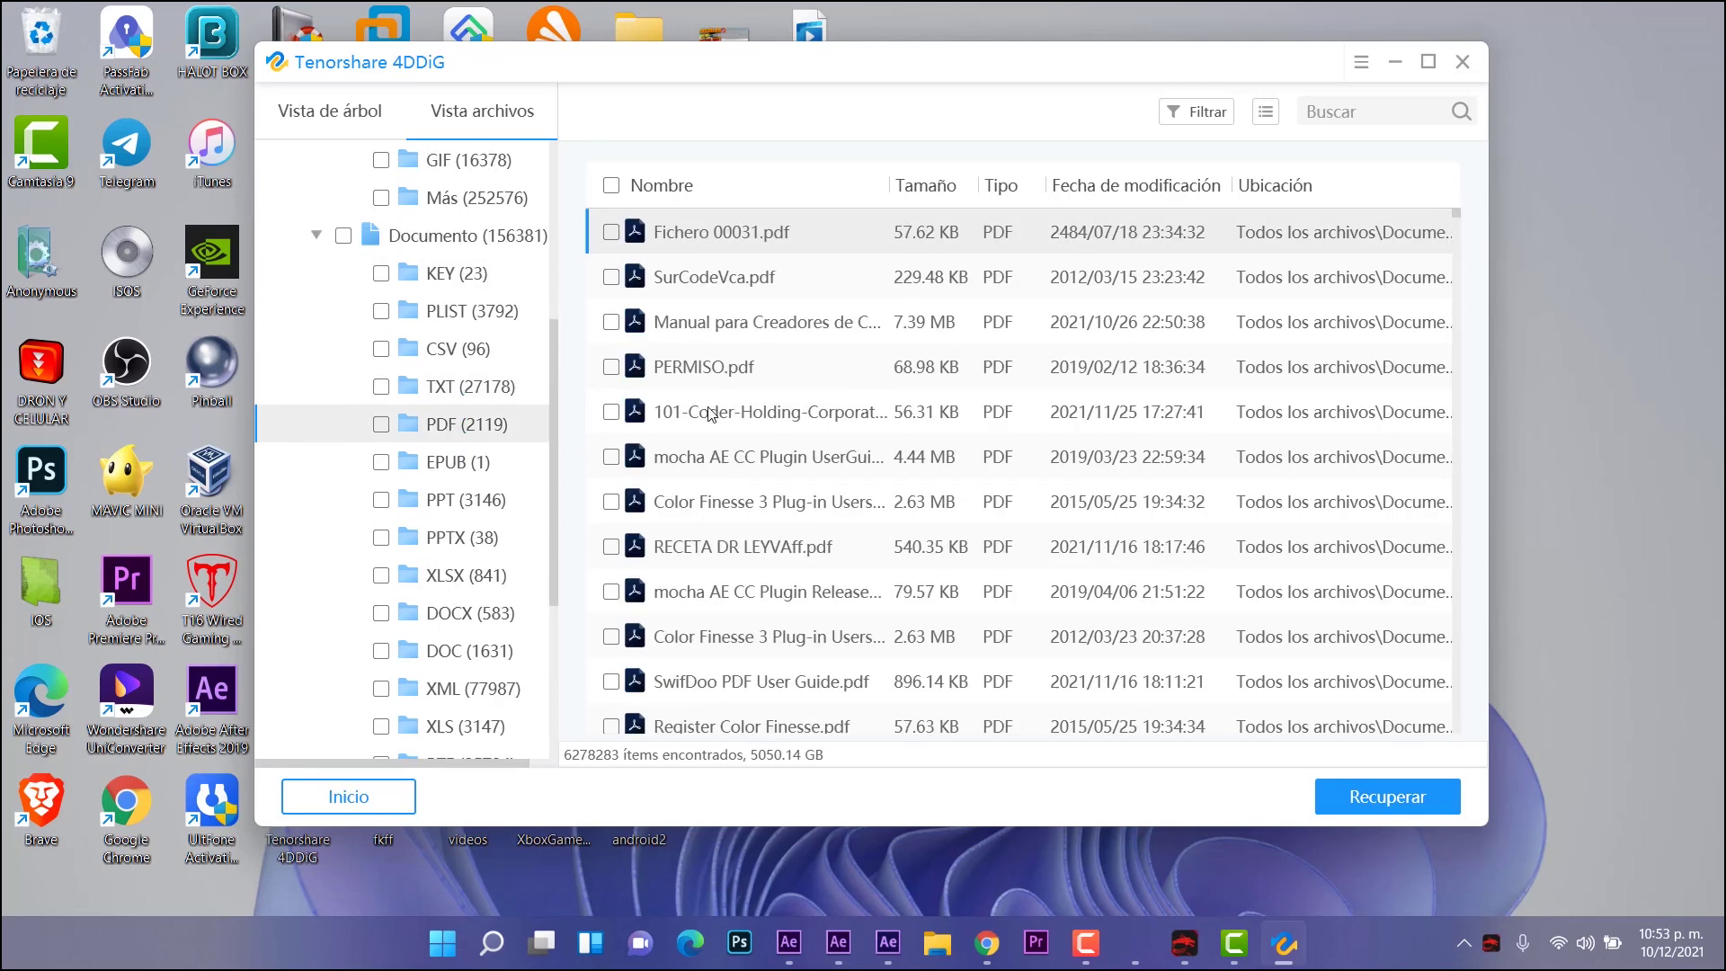
left_click(611, 322)
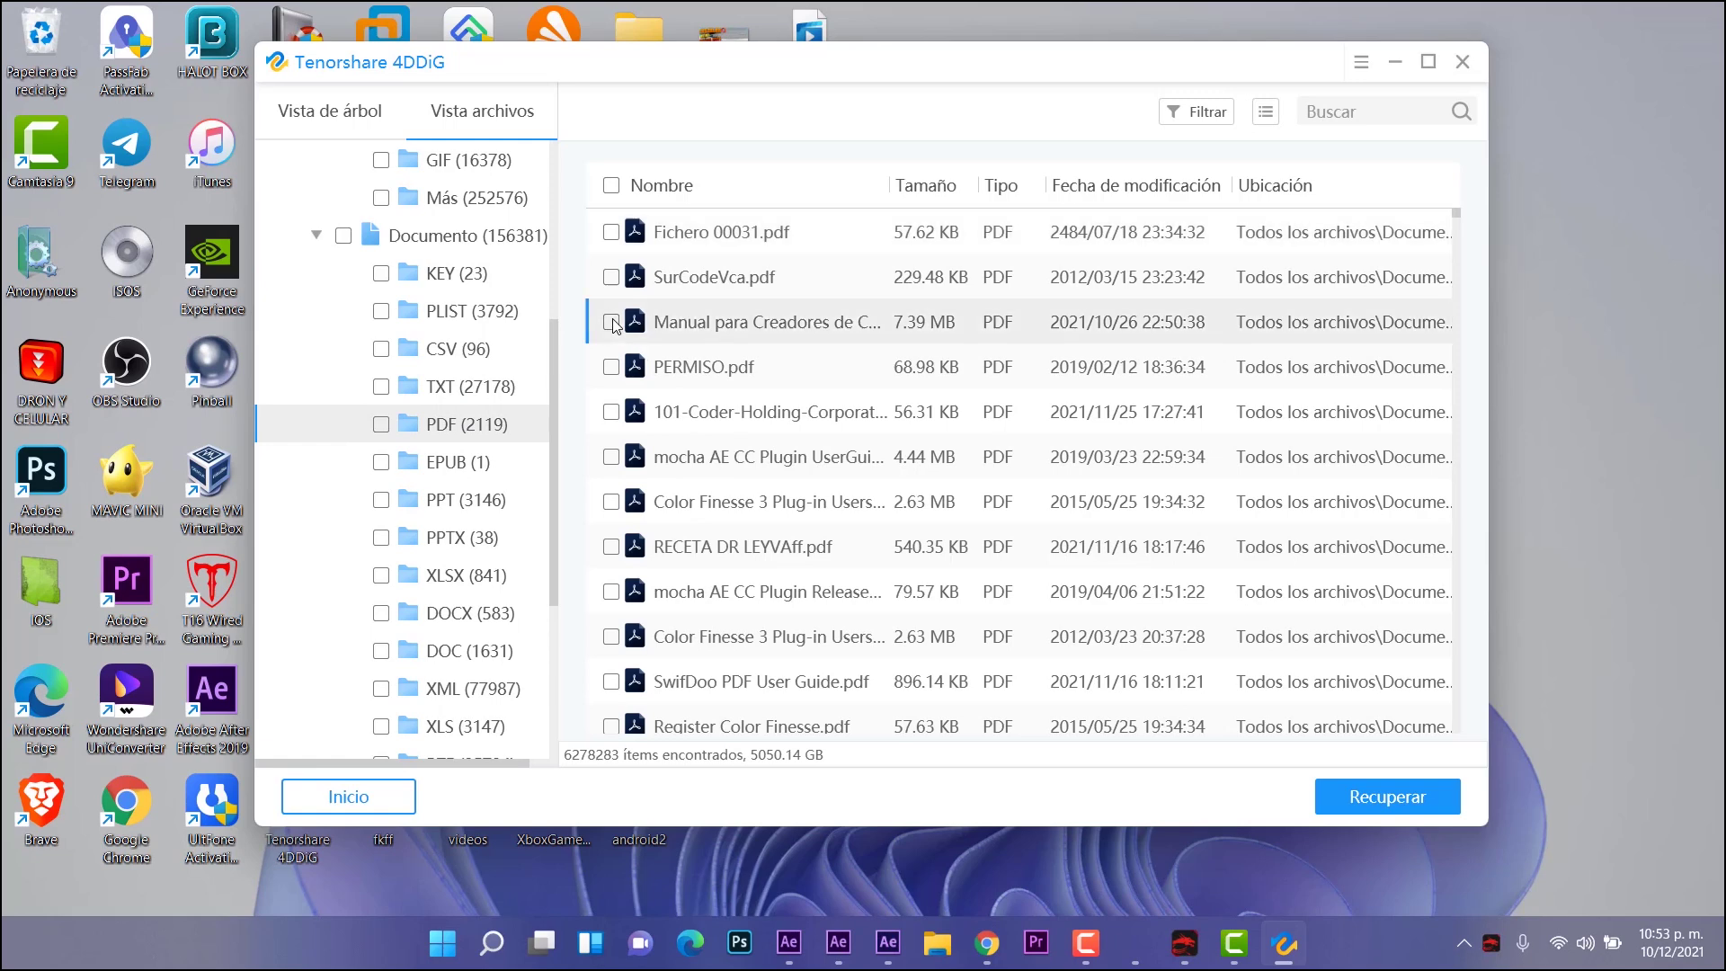
left_click(611, 367)
Step: Expand the Vídeo category and look through the found MP4 files
scroll(441, 501, "down", 1)
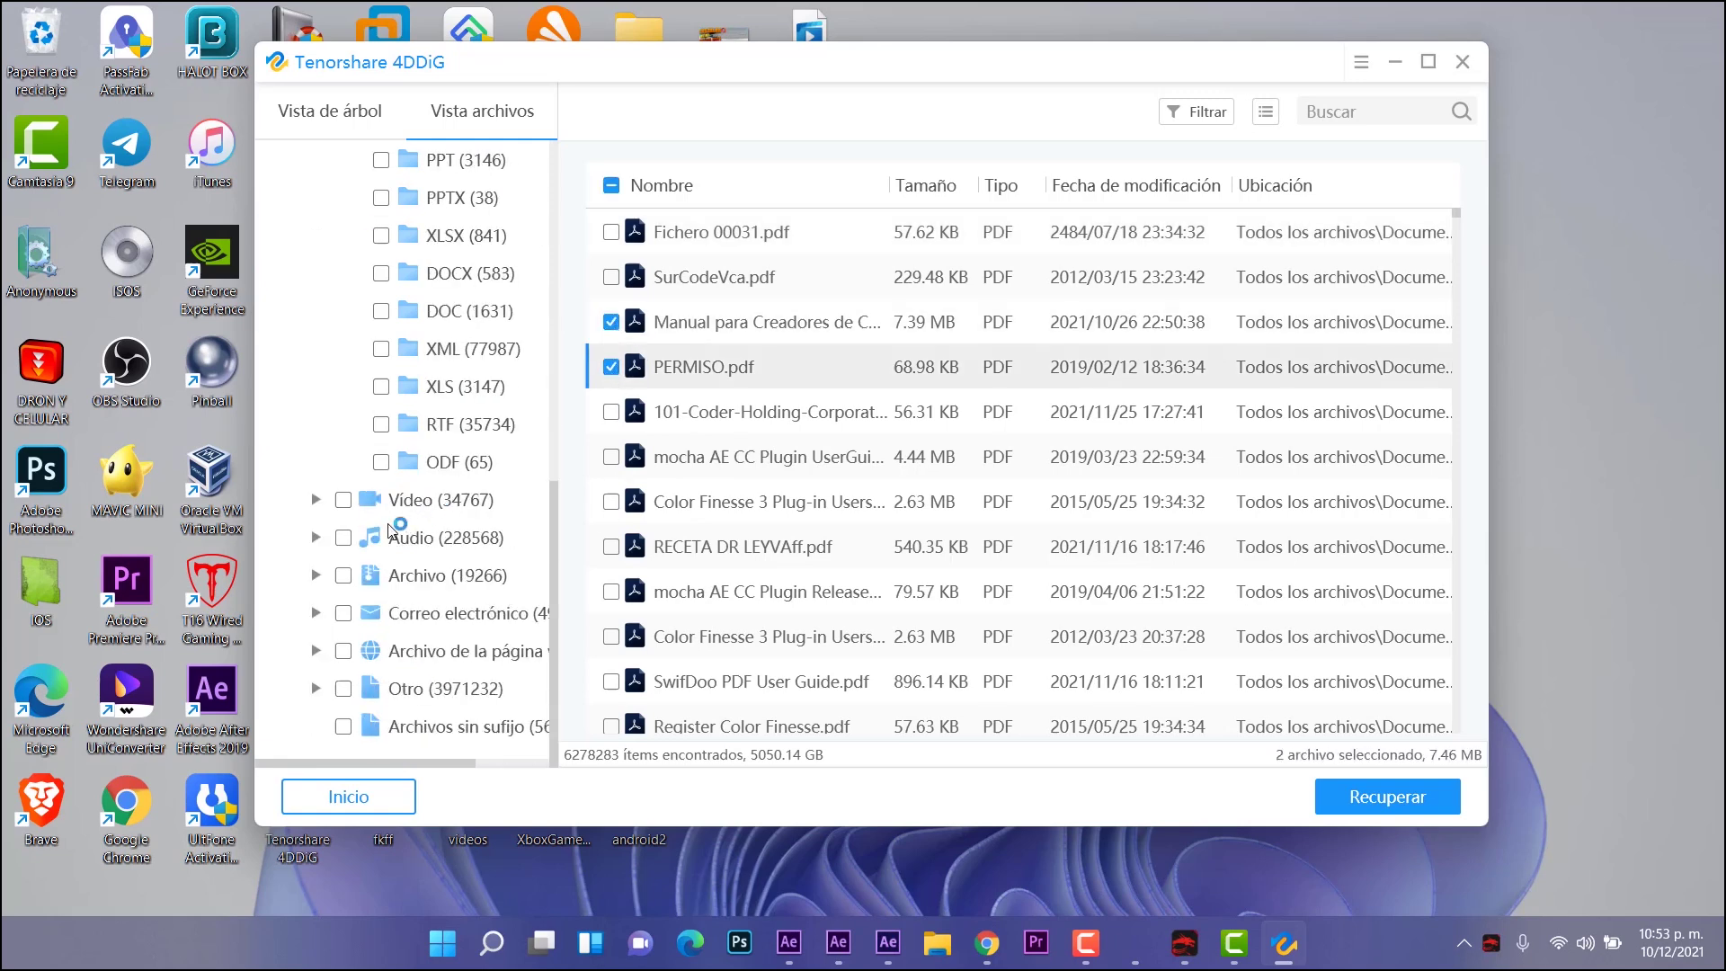
left_click(316, 500)
scroll(473, 544, "down", 1)
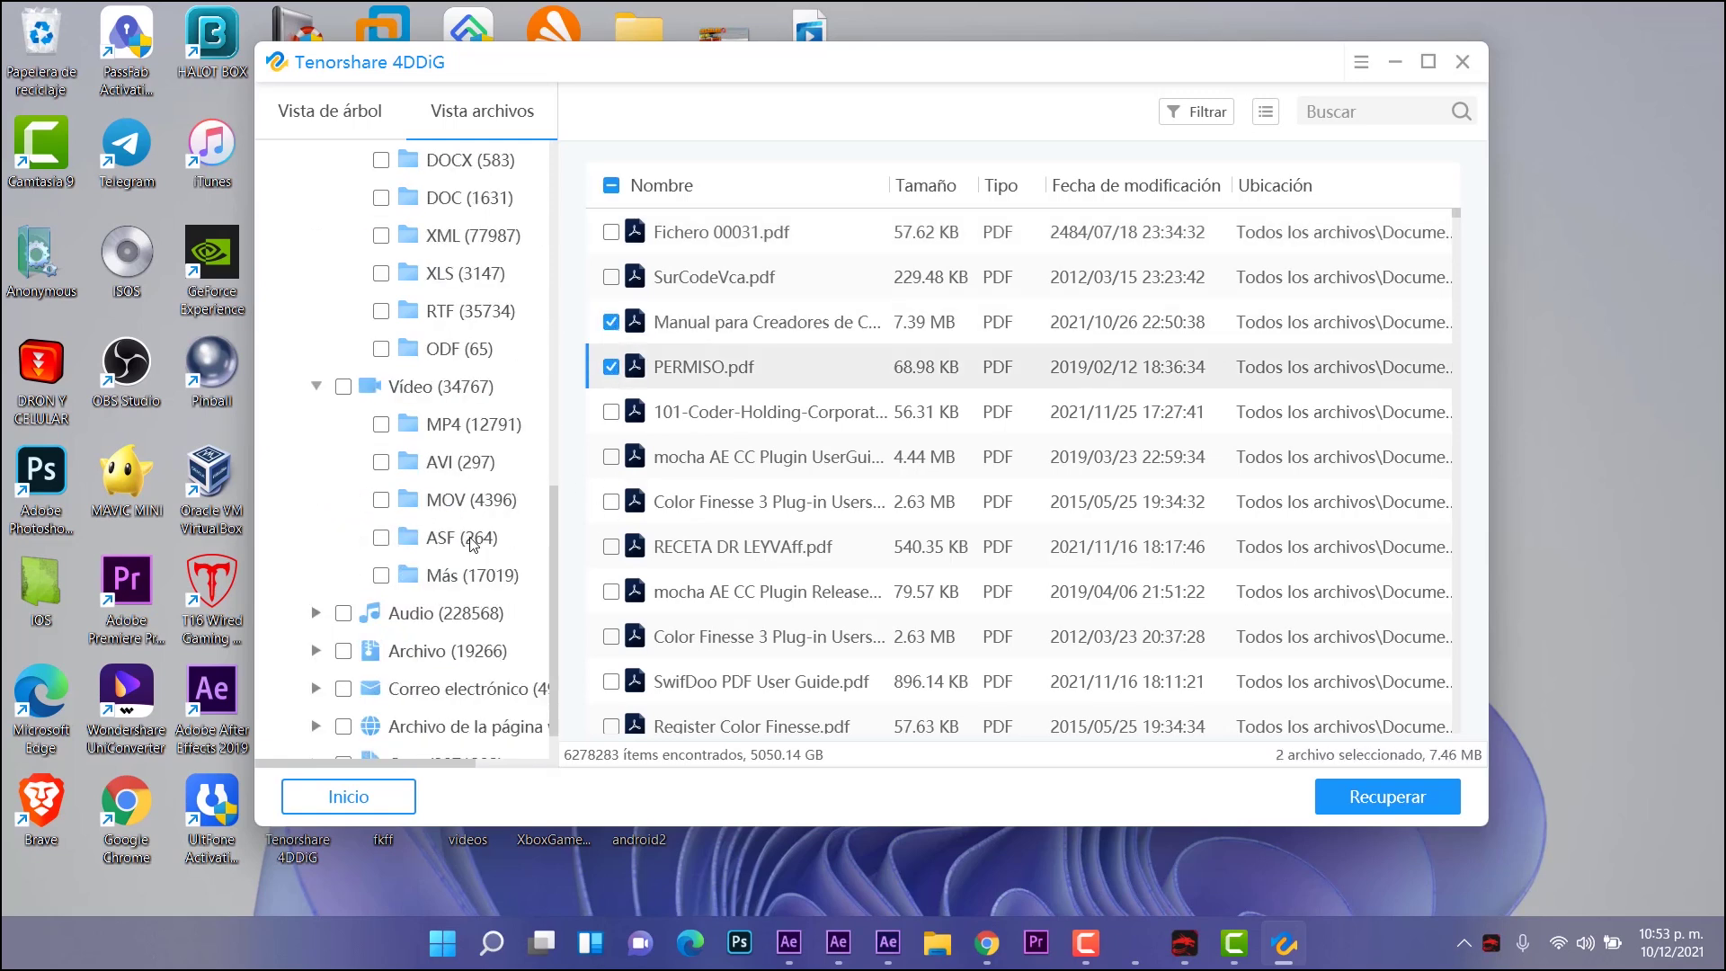
left_click(457, 434)
scroll(763, 416, "down", 10)
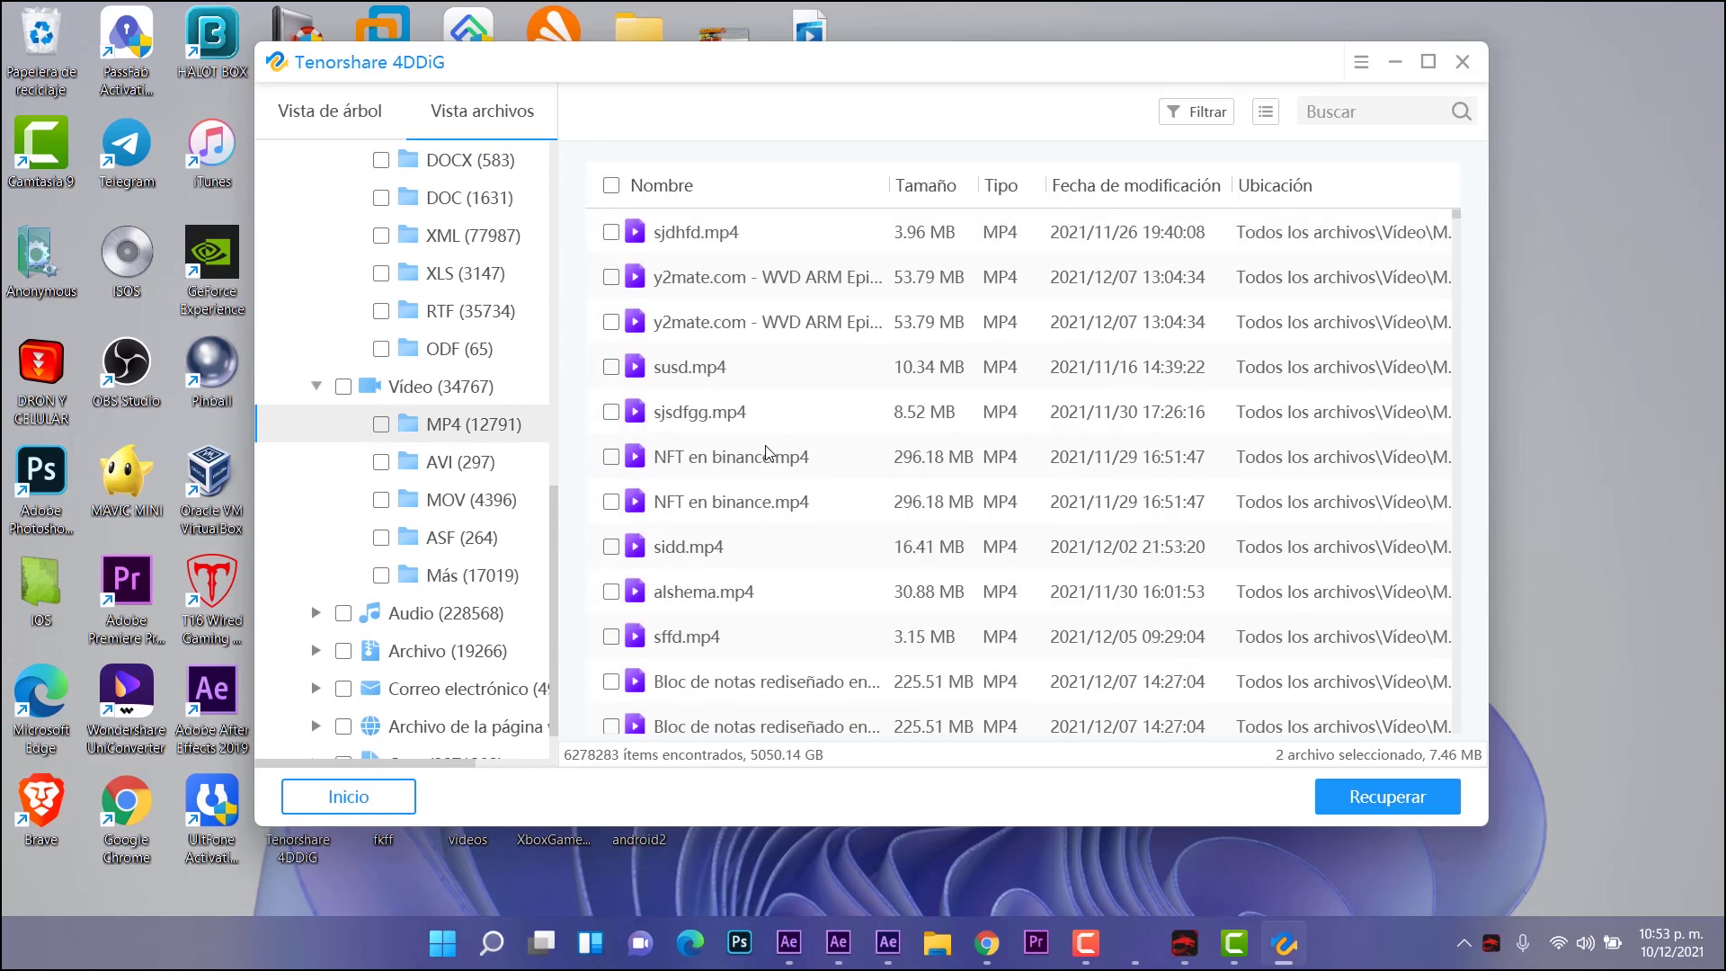
scroll(766, 452, "down", 5)
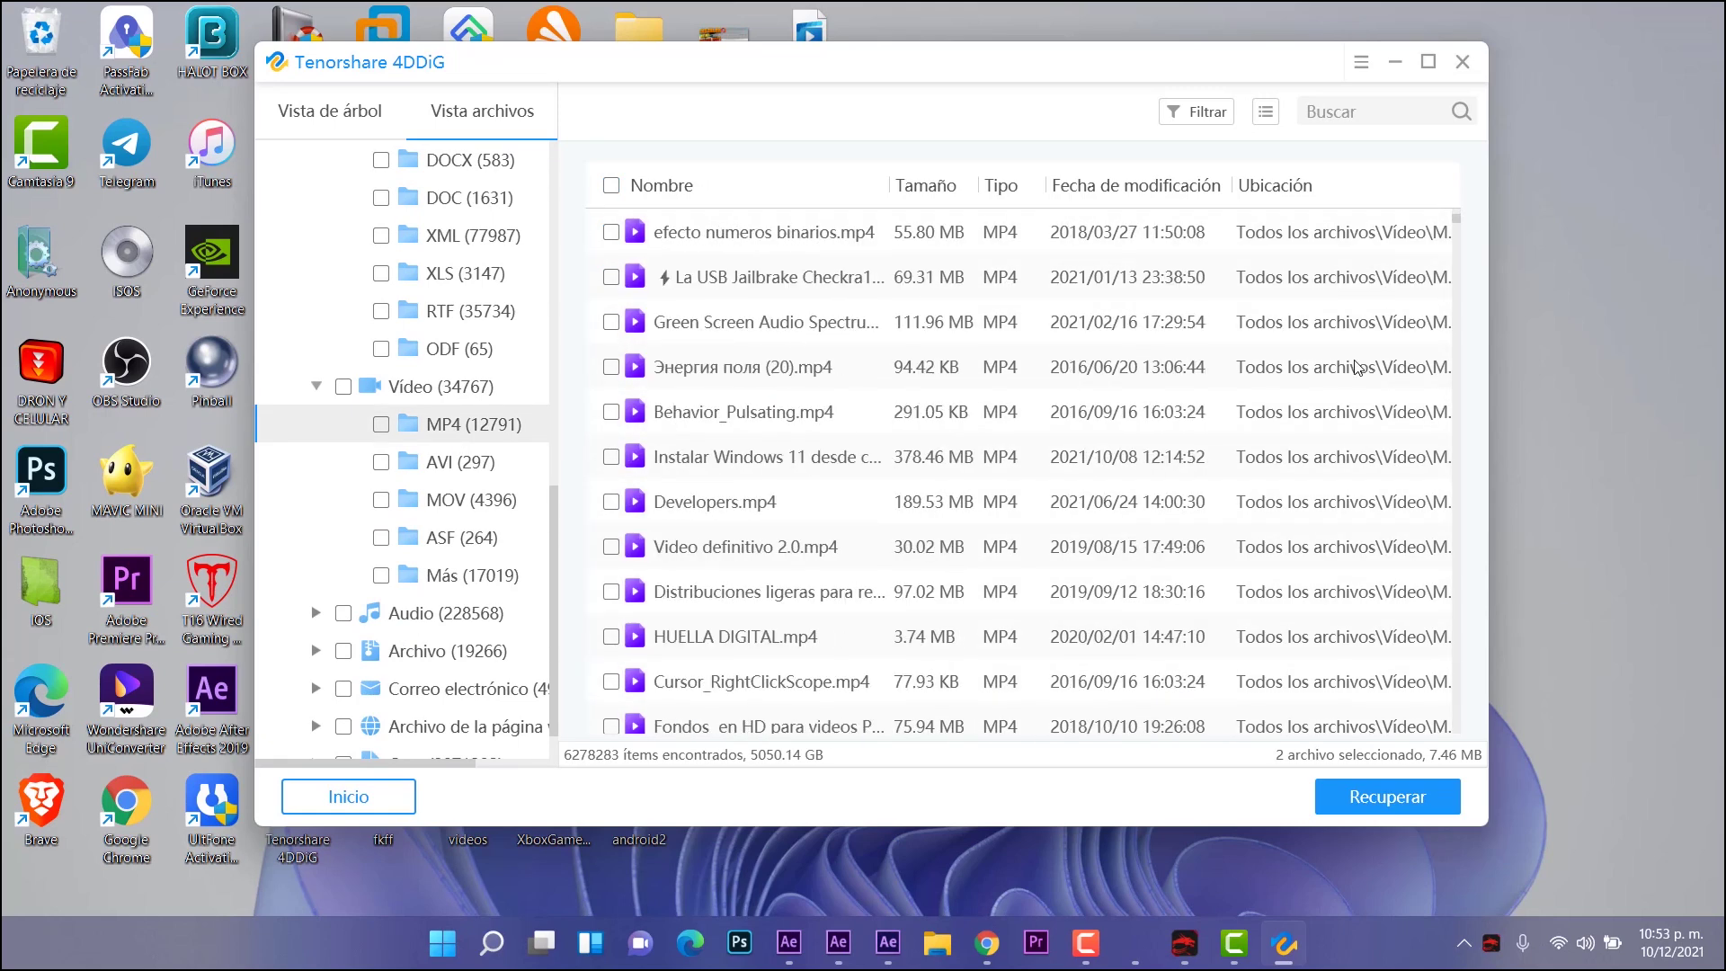
left_click_drag(1455, 284, 1445, 655)
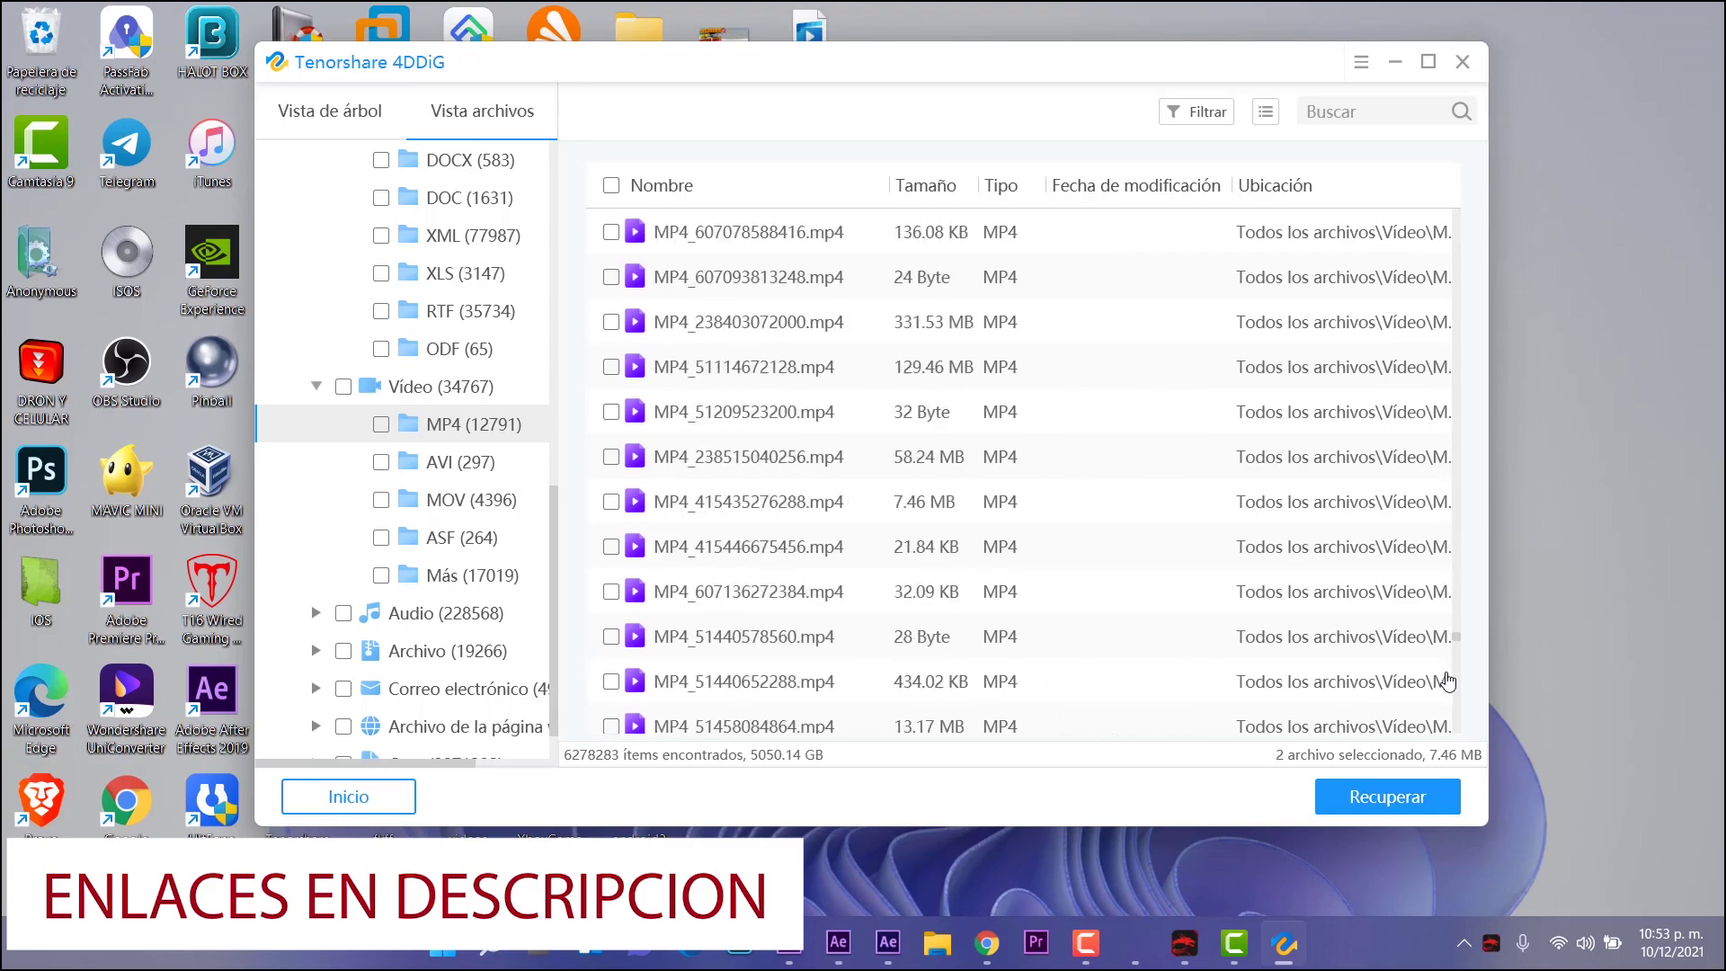
Step: Look through the format folders of the Audio, Archivo, Correo electrónico and web page file categories
scroll(458, 467, "down", 1)
left_click(316, 538)
scroll(463, 385, "down", 2)
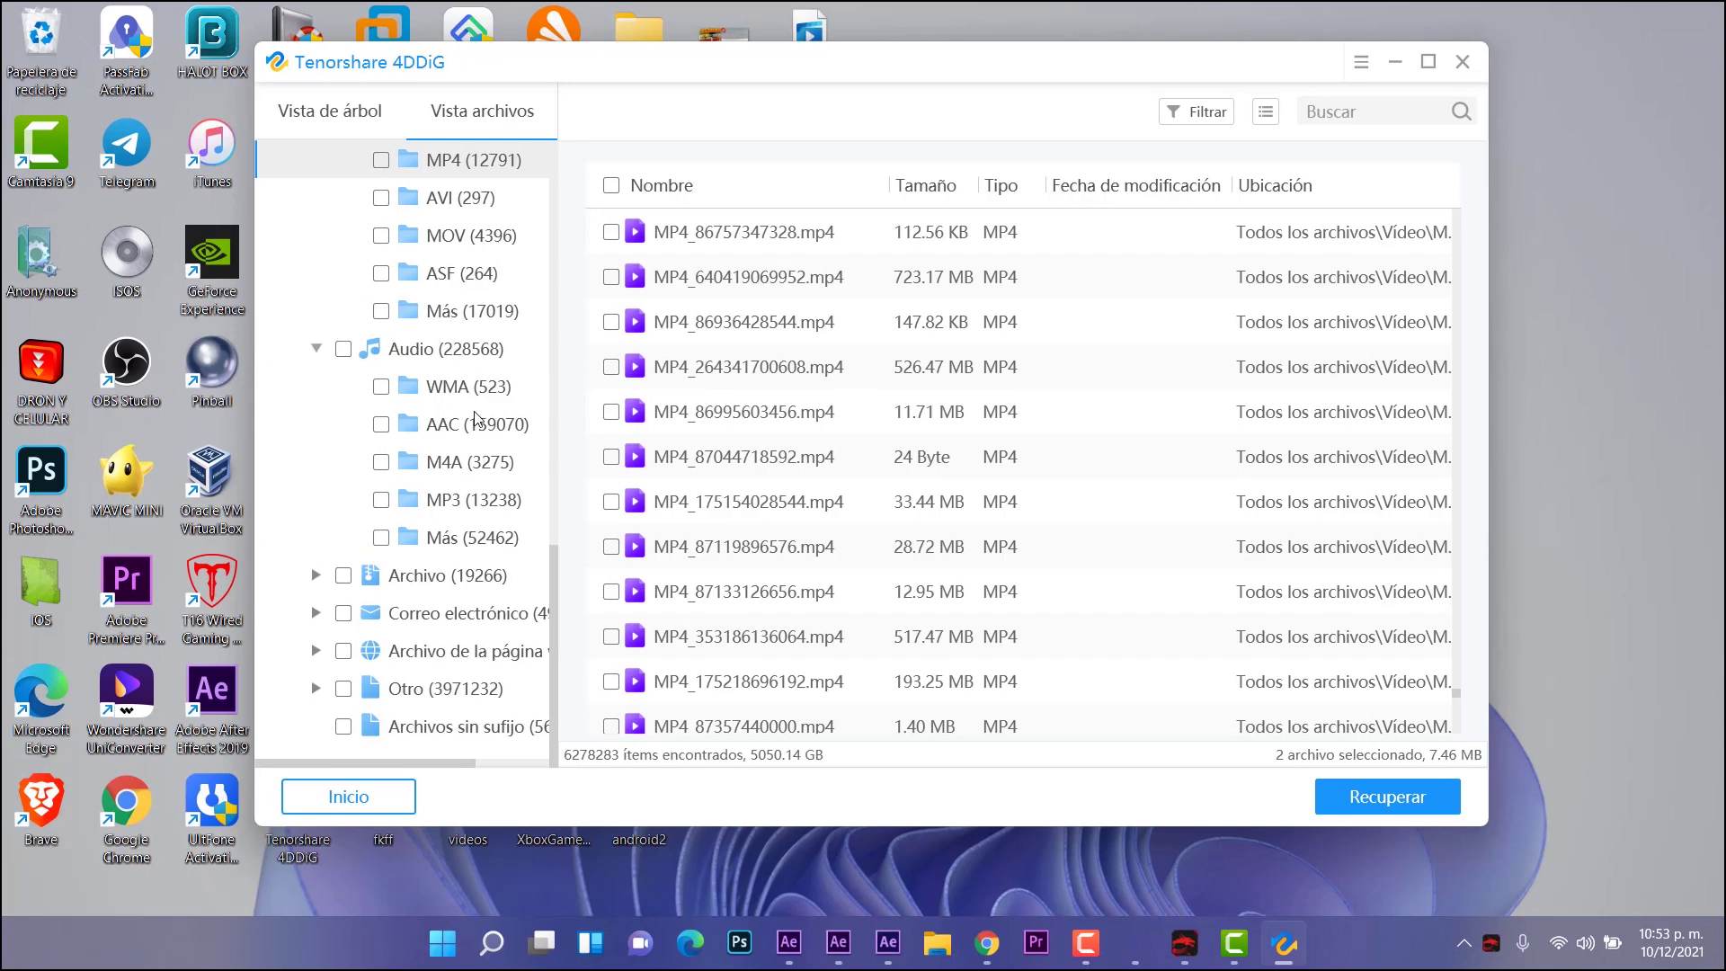
left_click(314, 578)
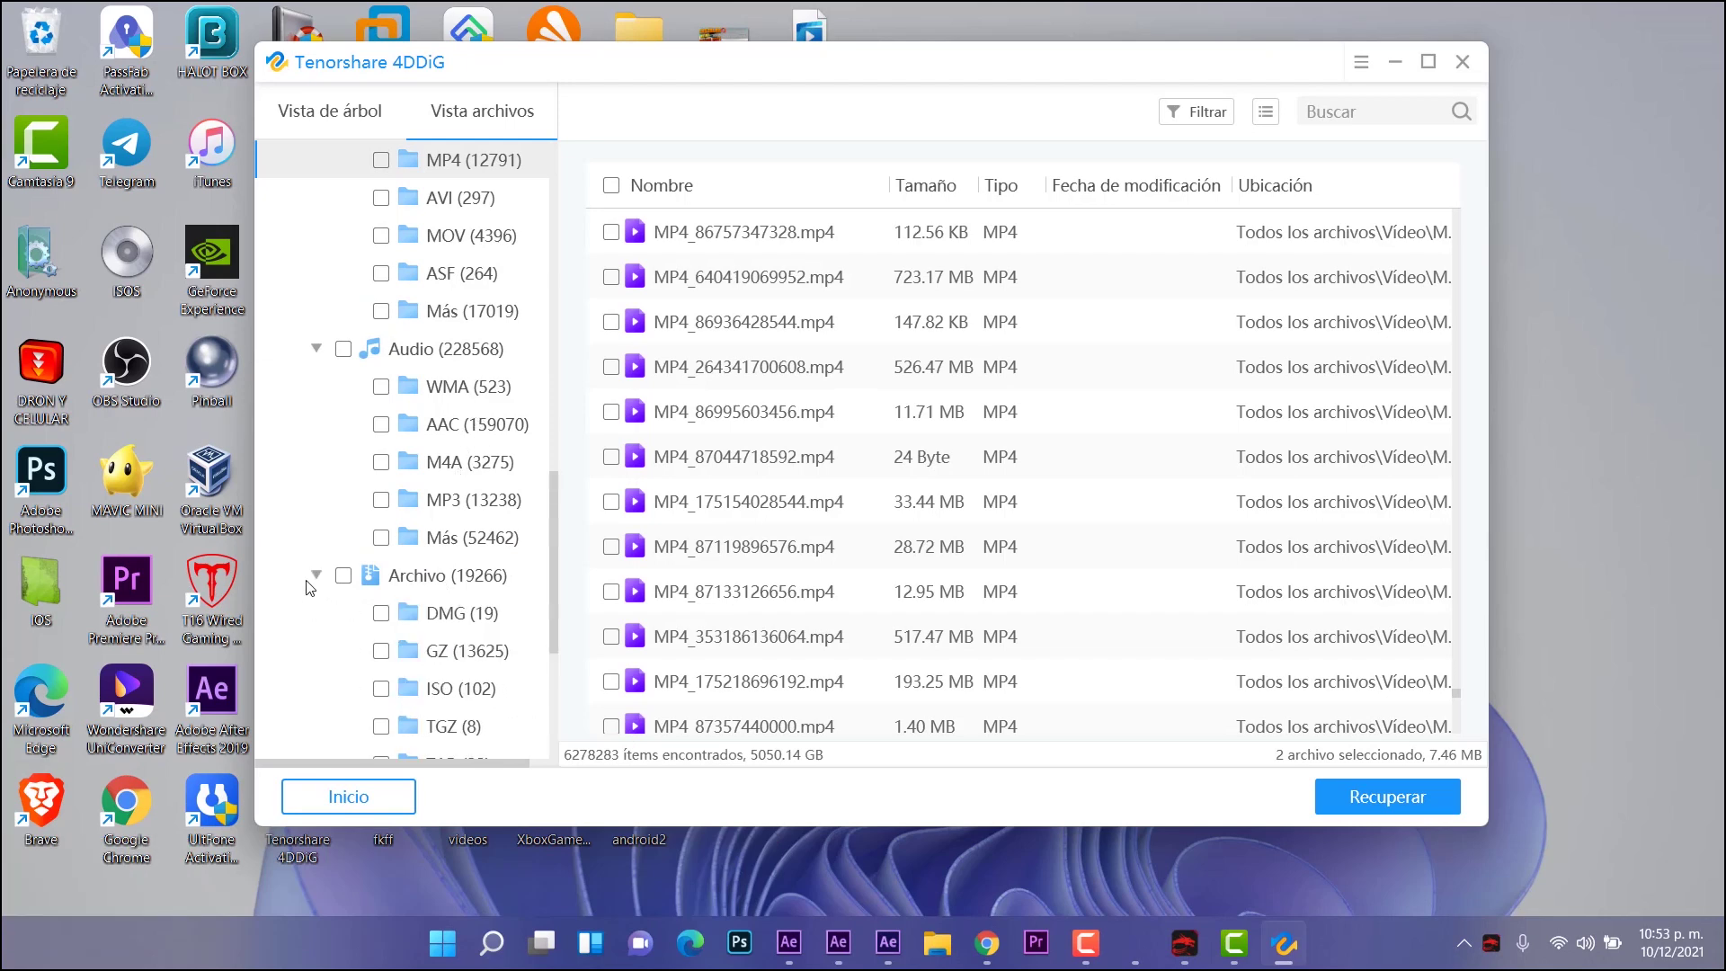
scroll(478, 590, "down", 3)
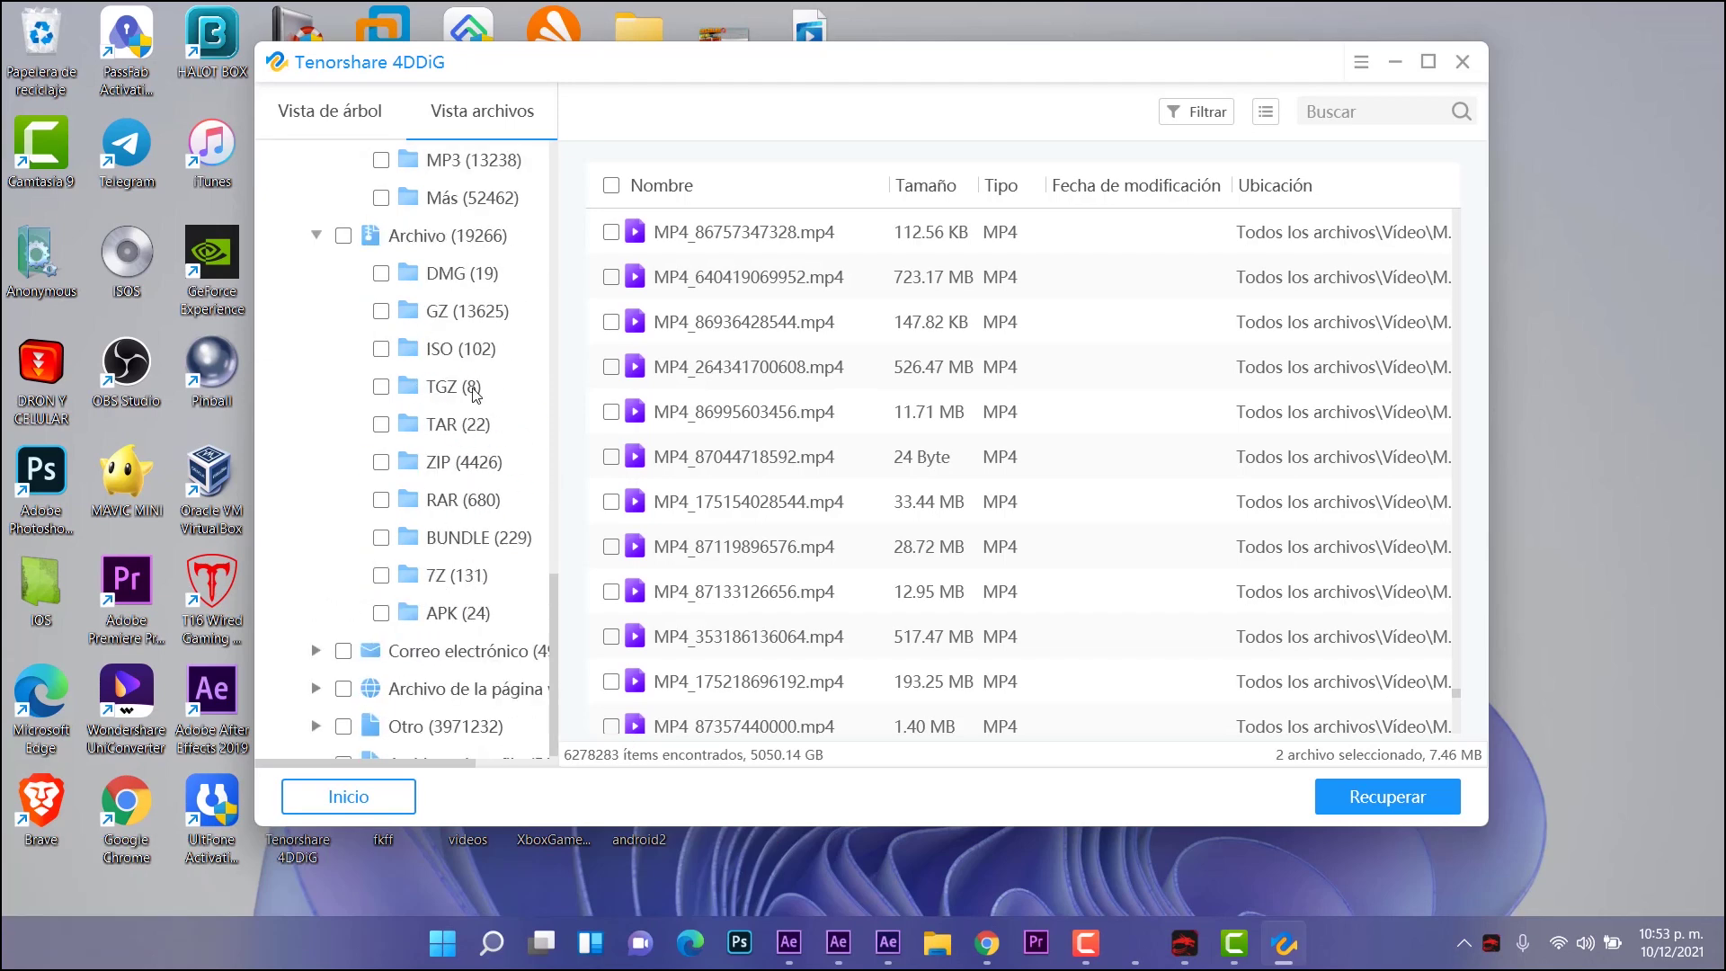
scroll(467, 495, "down", 1)
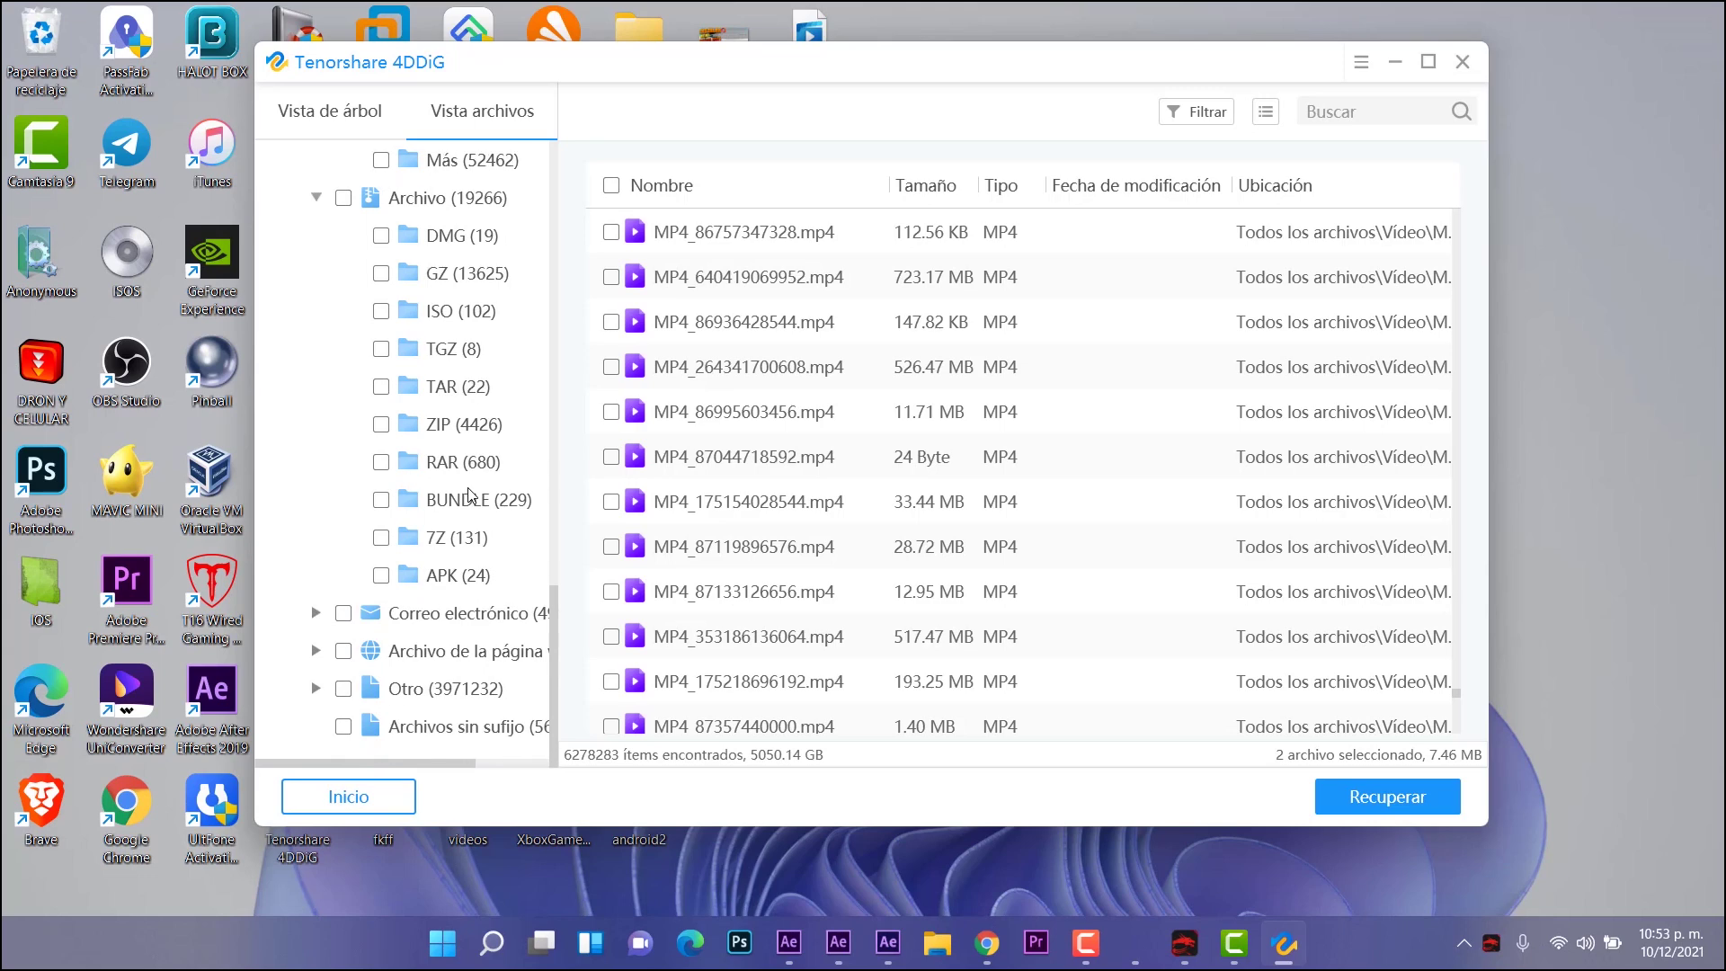
left_click(420, 621)
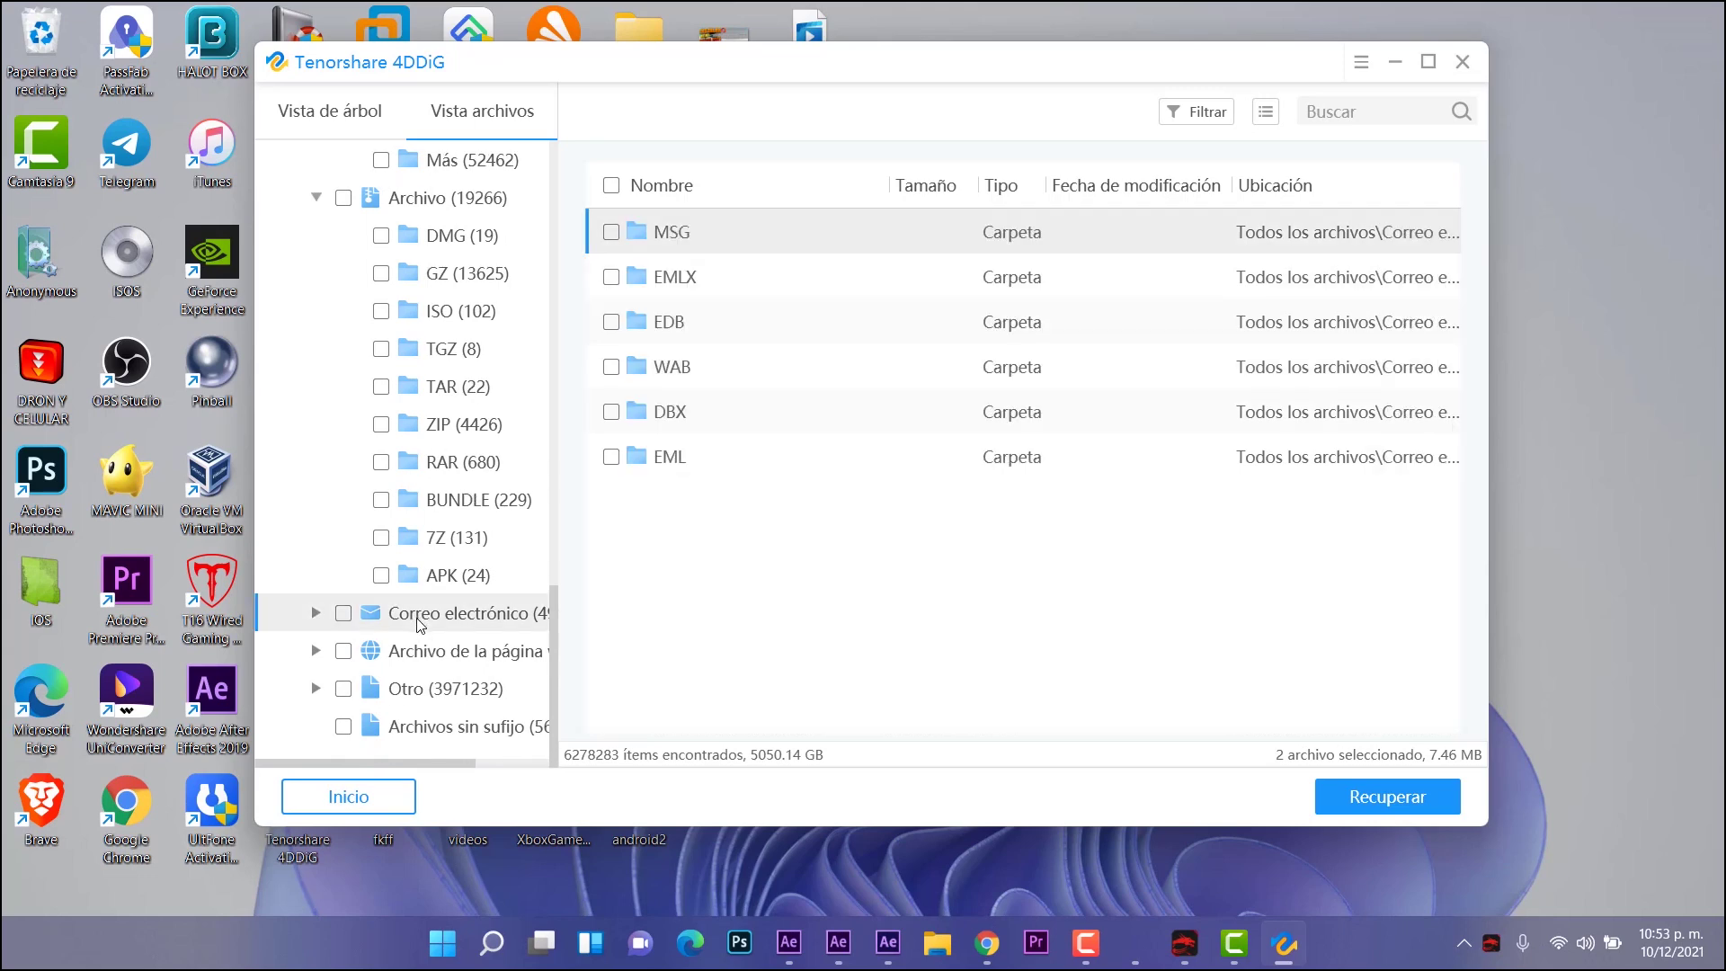
left_click(449, 656)
Step: List the found JPG files and mark the first file, the second Windows-Update.jpg, and both Nuevas-opciones-de-menu and 1366_2000.jpg copies
scroll(387, 495, "up", 20)
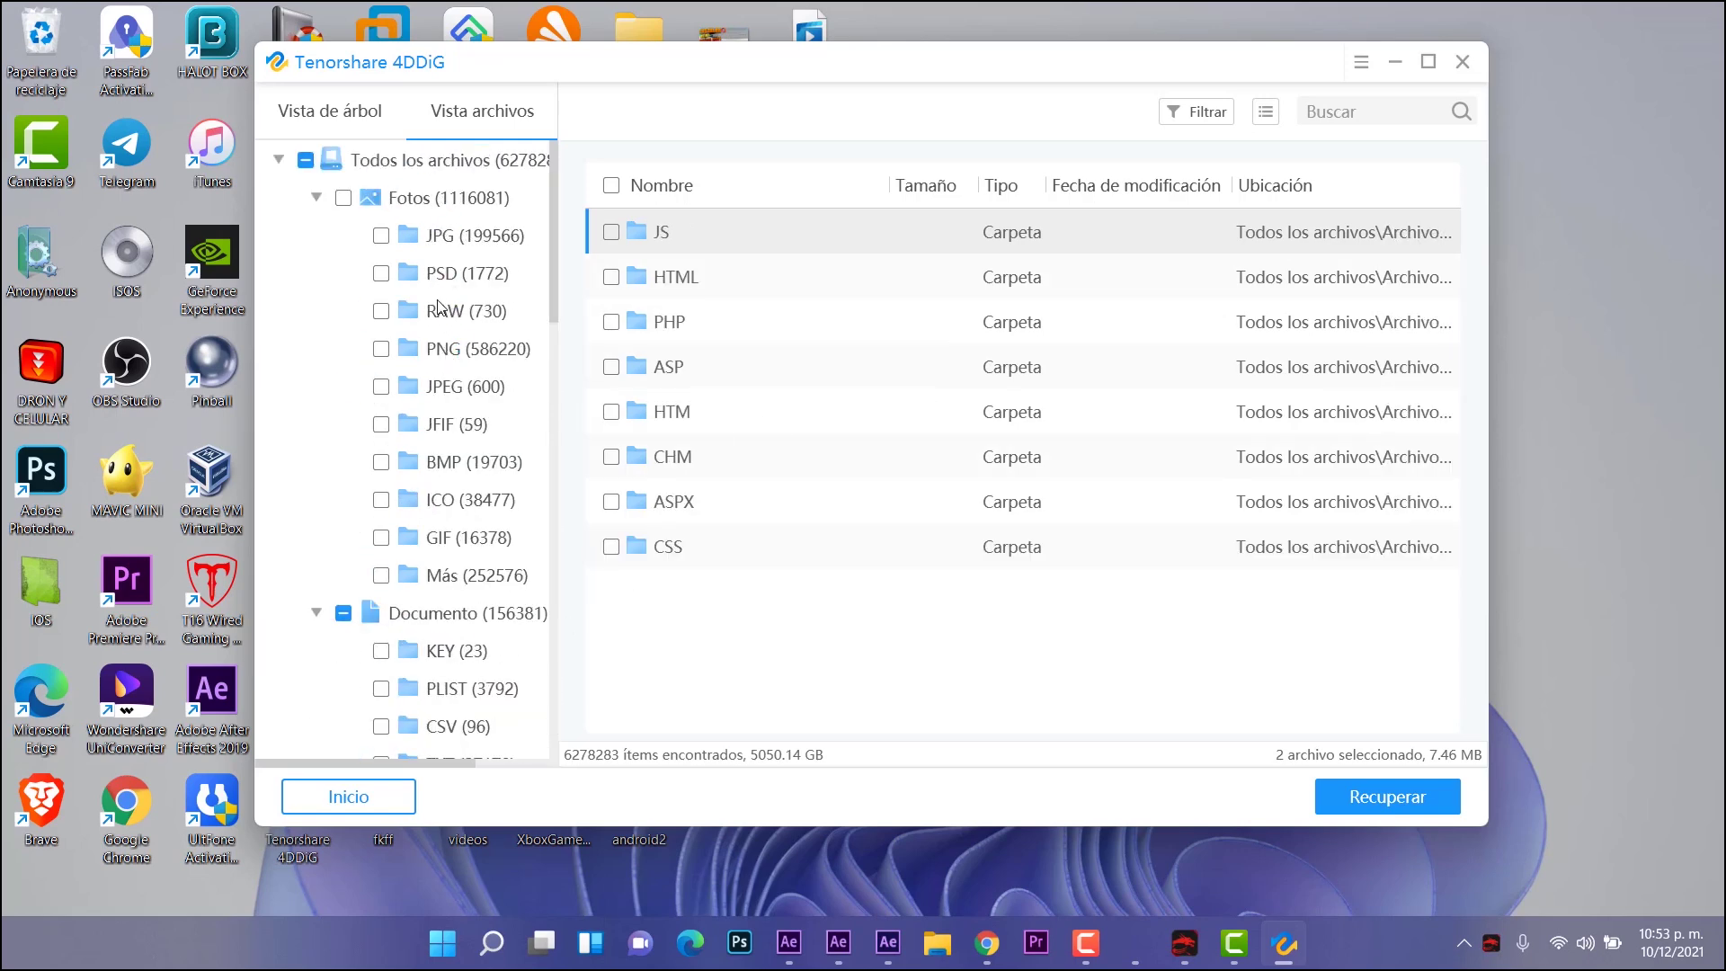
left_click(435, 246)
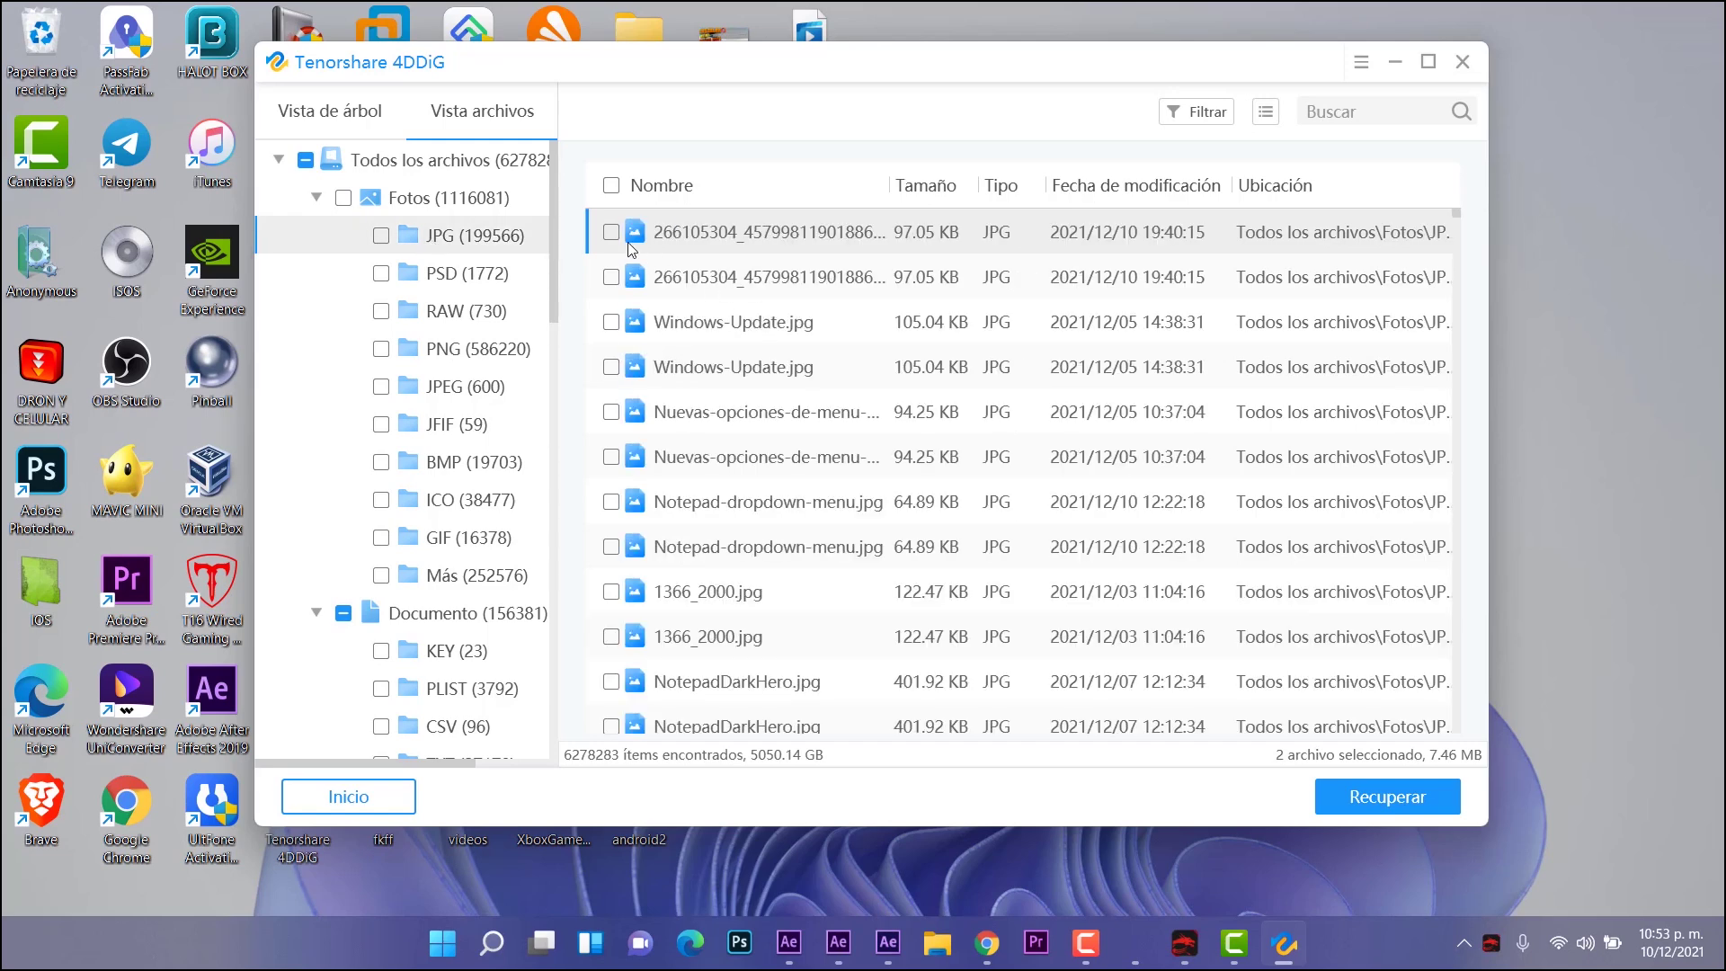
left_click(611, 412)
left_click(612, 456)
left_click(611, 367)
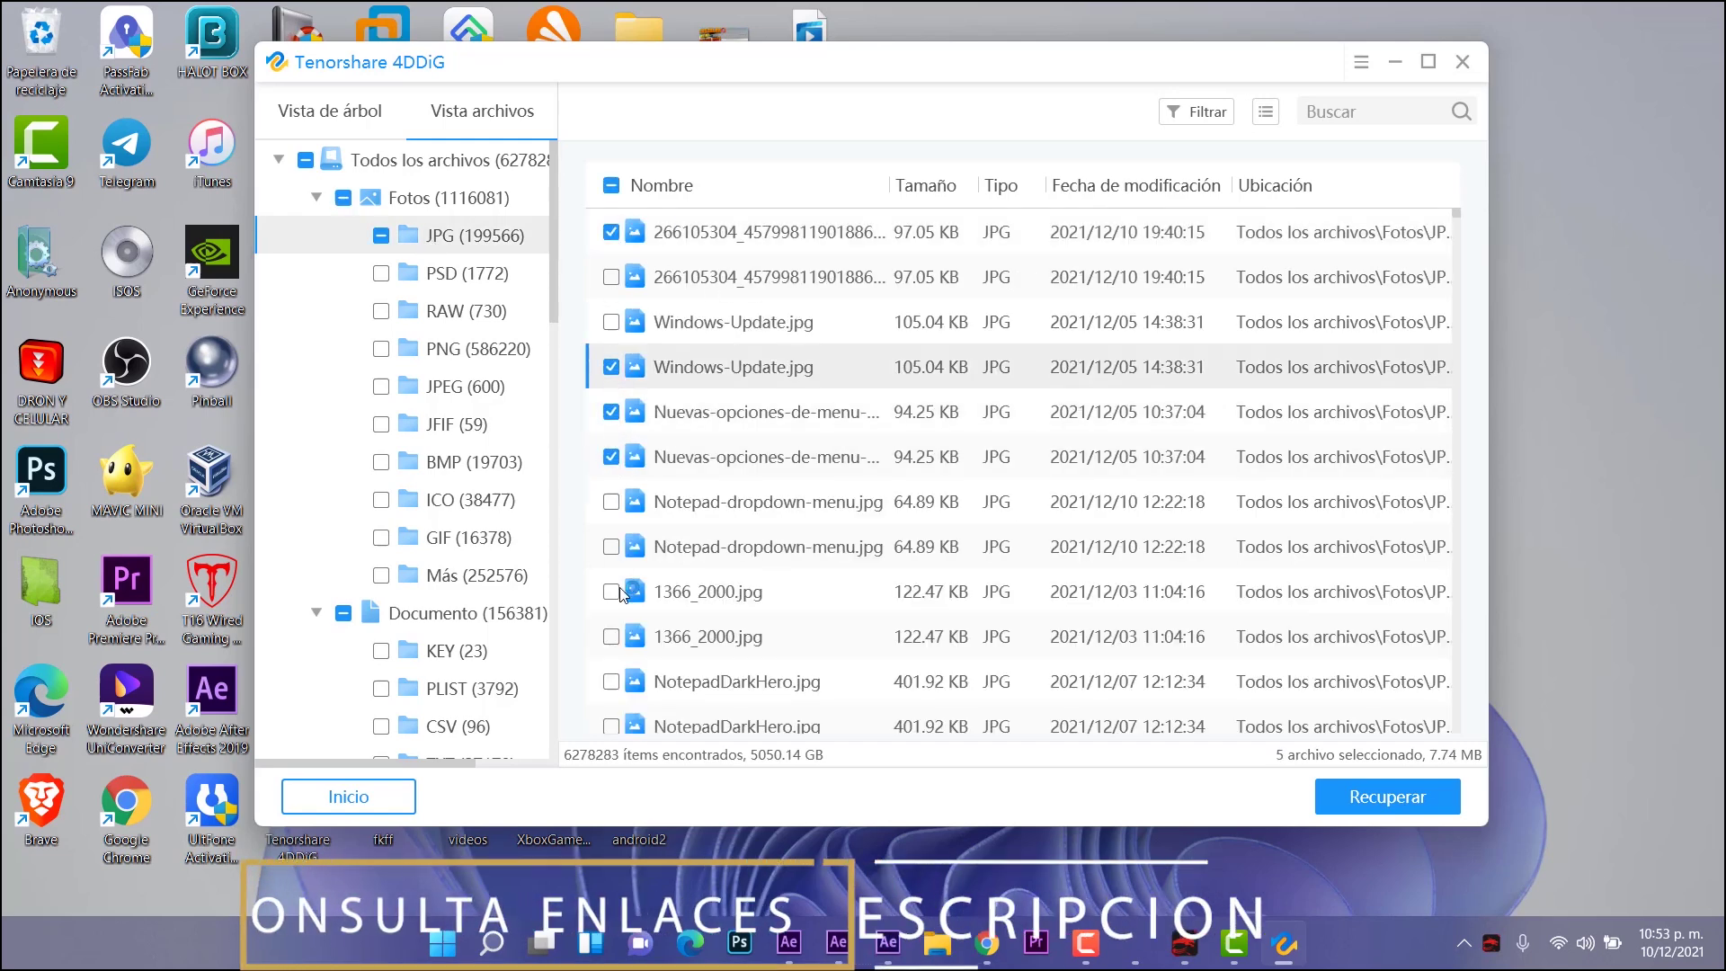
left_click(611, 591)
left_click(611, 637)
Step: Mark more JPG files farther down the list, including smokelet_green.jpg, IMG_2888.JPG, 4_object_1_0041.jpg and tf_audio_EQ3.jpg
scroll(616, 629, "down", 5)
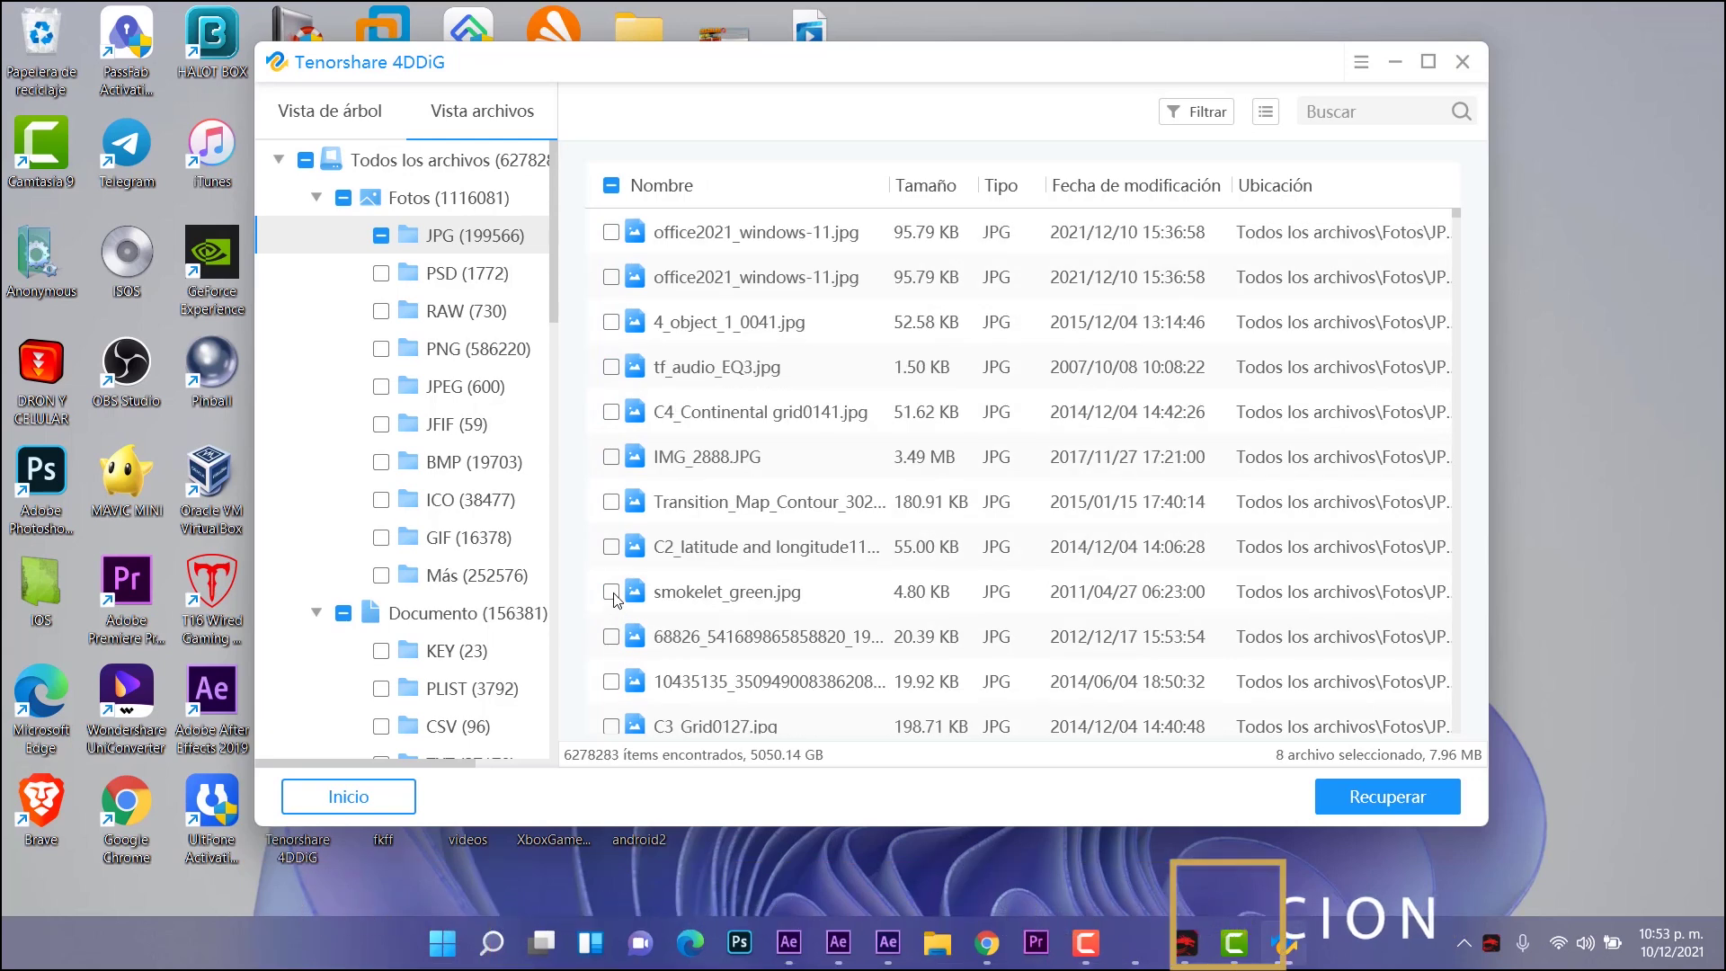
left_click(612, 592)
left_click(611, 546)
left_click(611, 502)
left_click(611, 457)
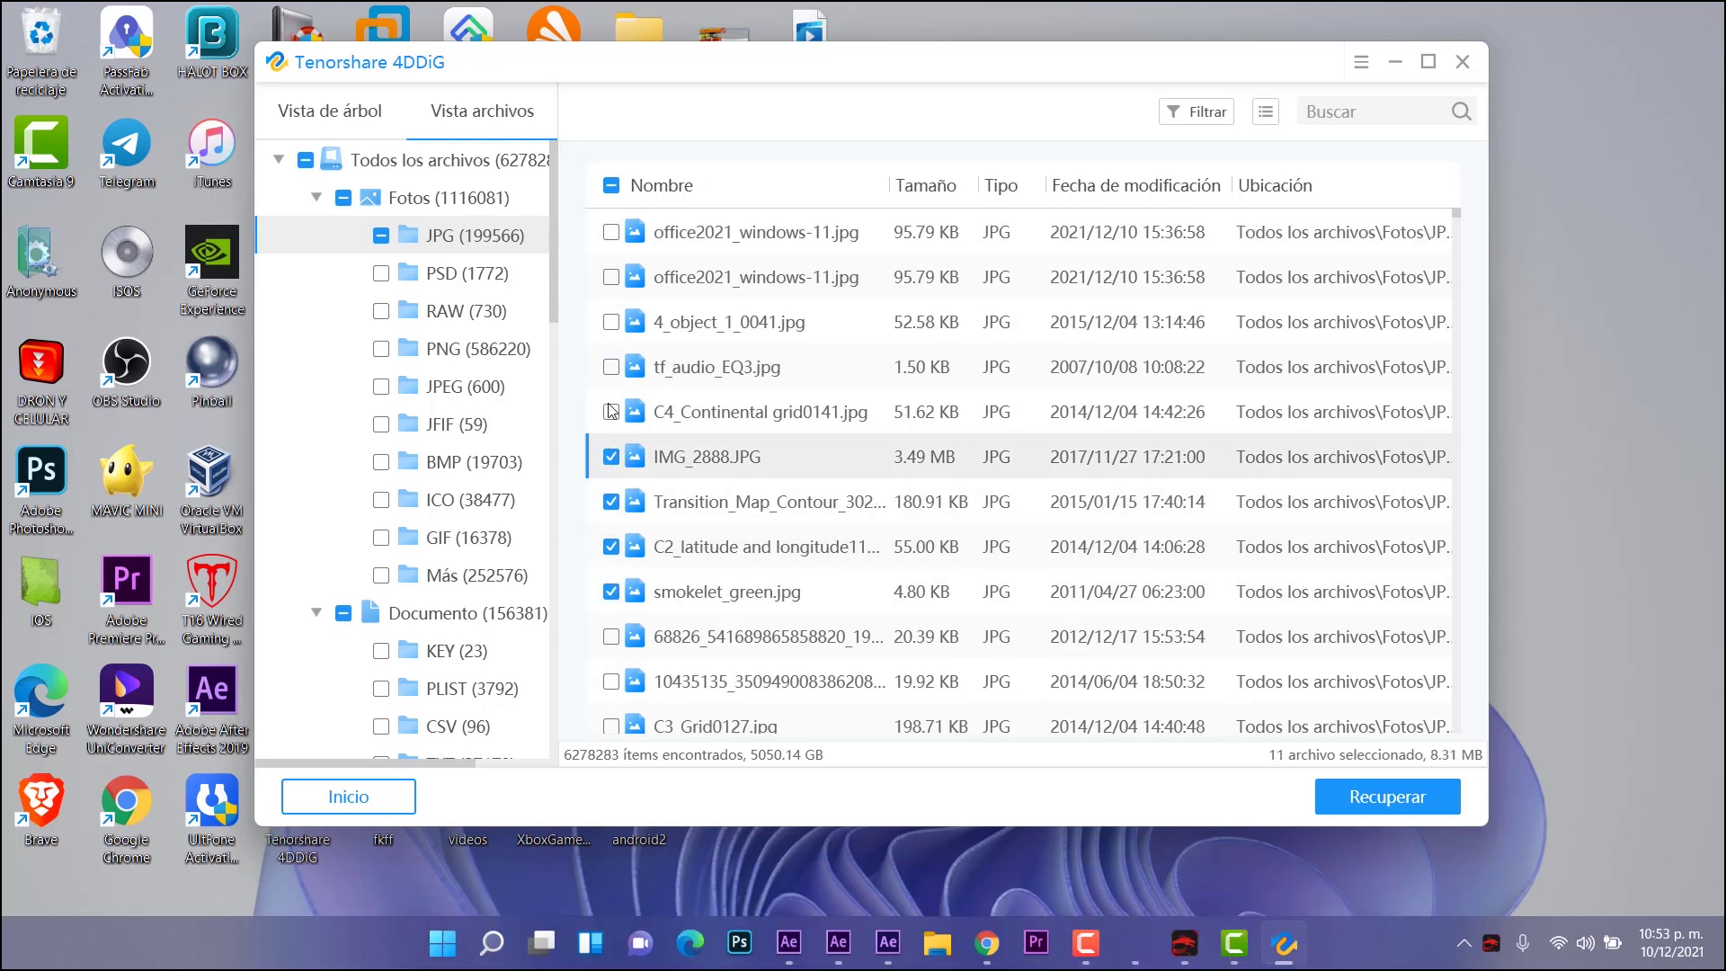
left_click(612, 322)
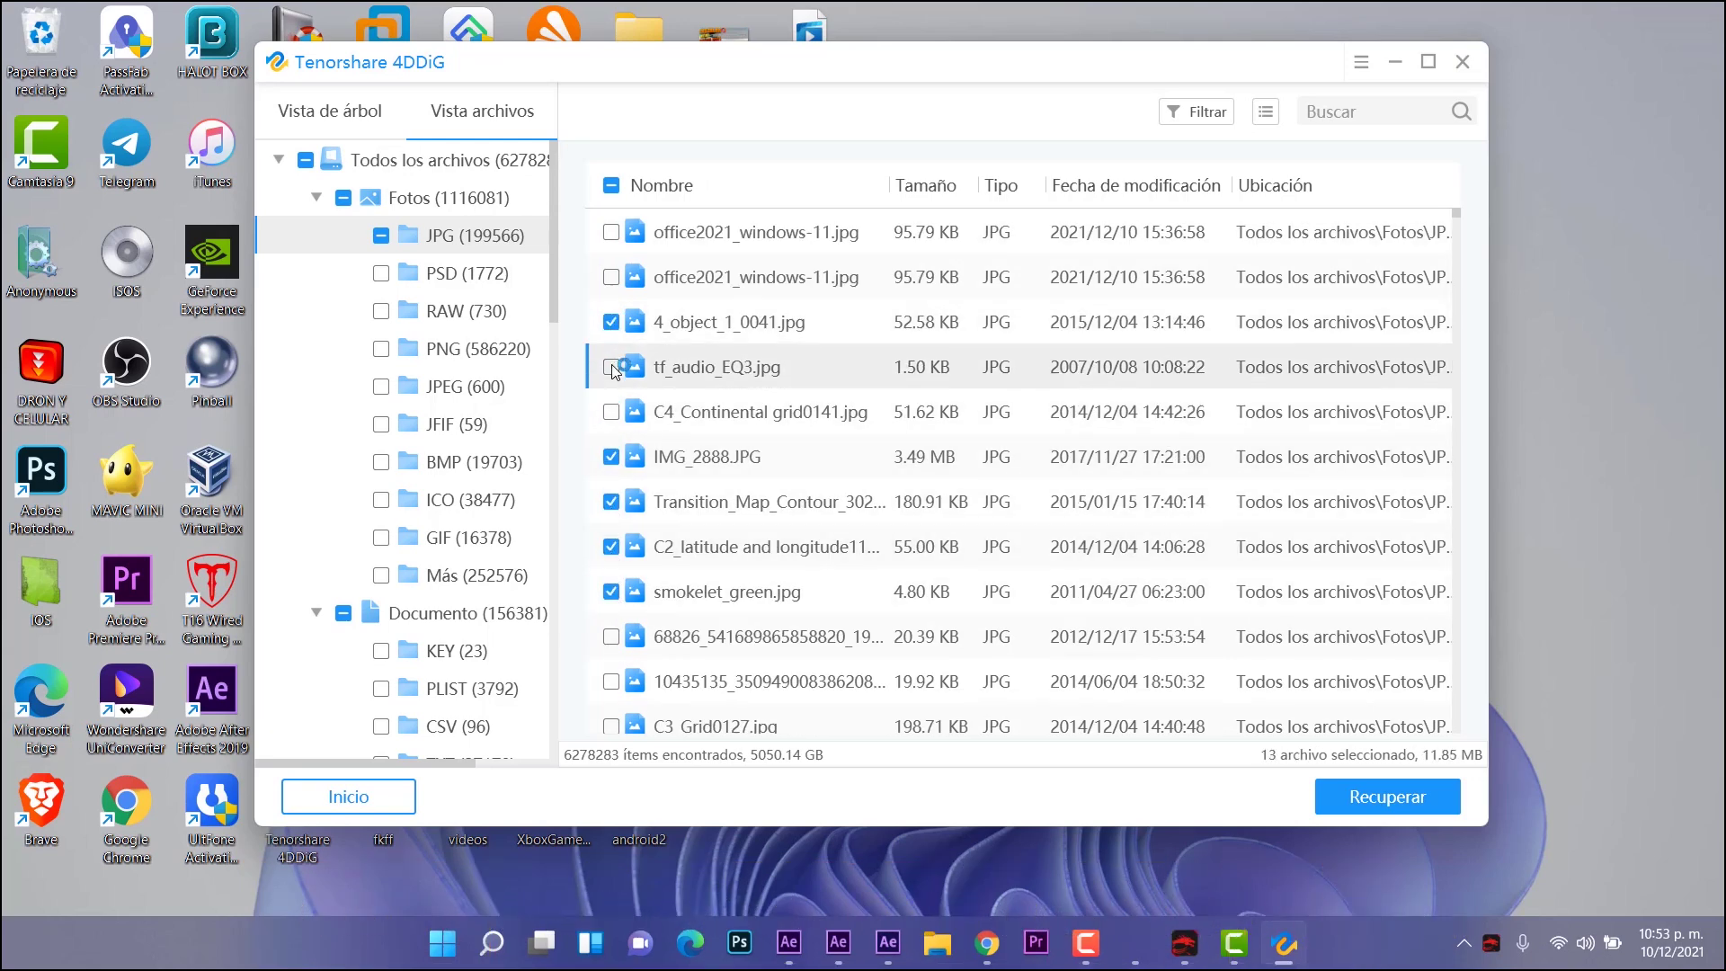
Step: List the found PNG files and mark several, including alshema_Thumbnails.png, both biannxc files and neuvoi_Thumbnails.png
left_click(454, 349)
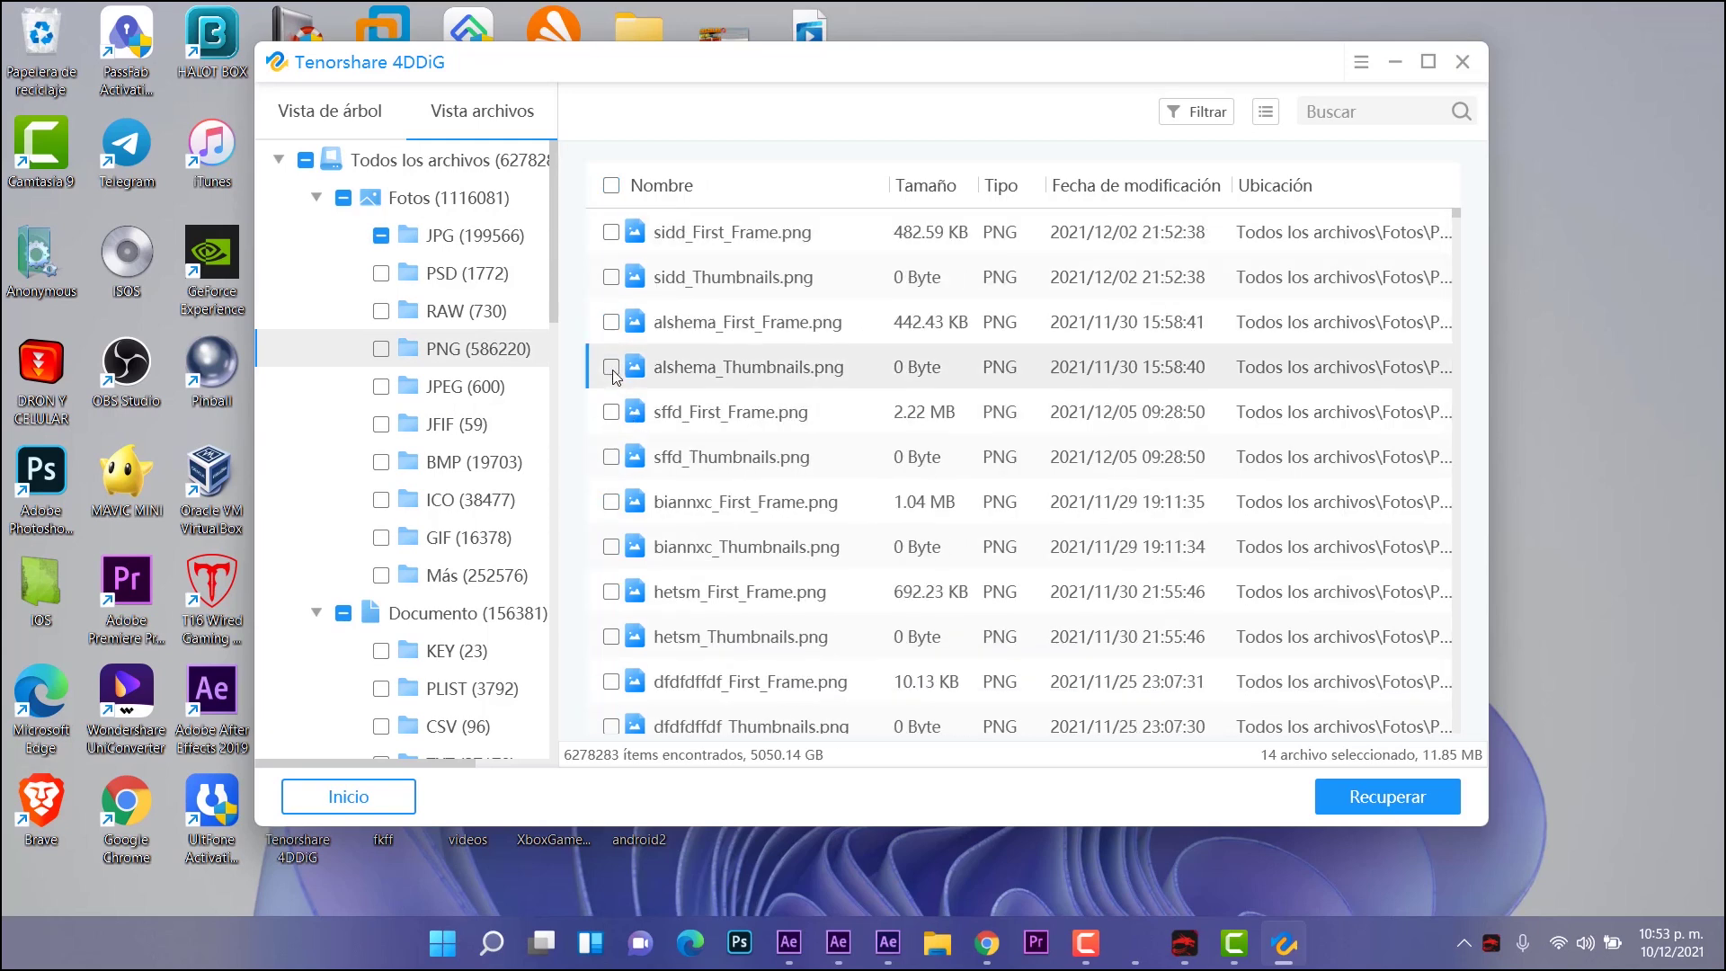
left_click(612, 547)
left_click(611, 502)
left_click(609, 450)
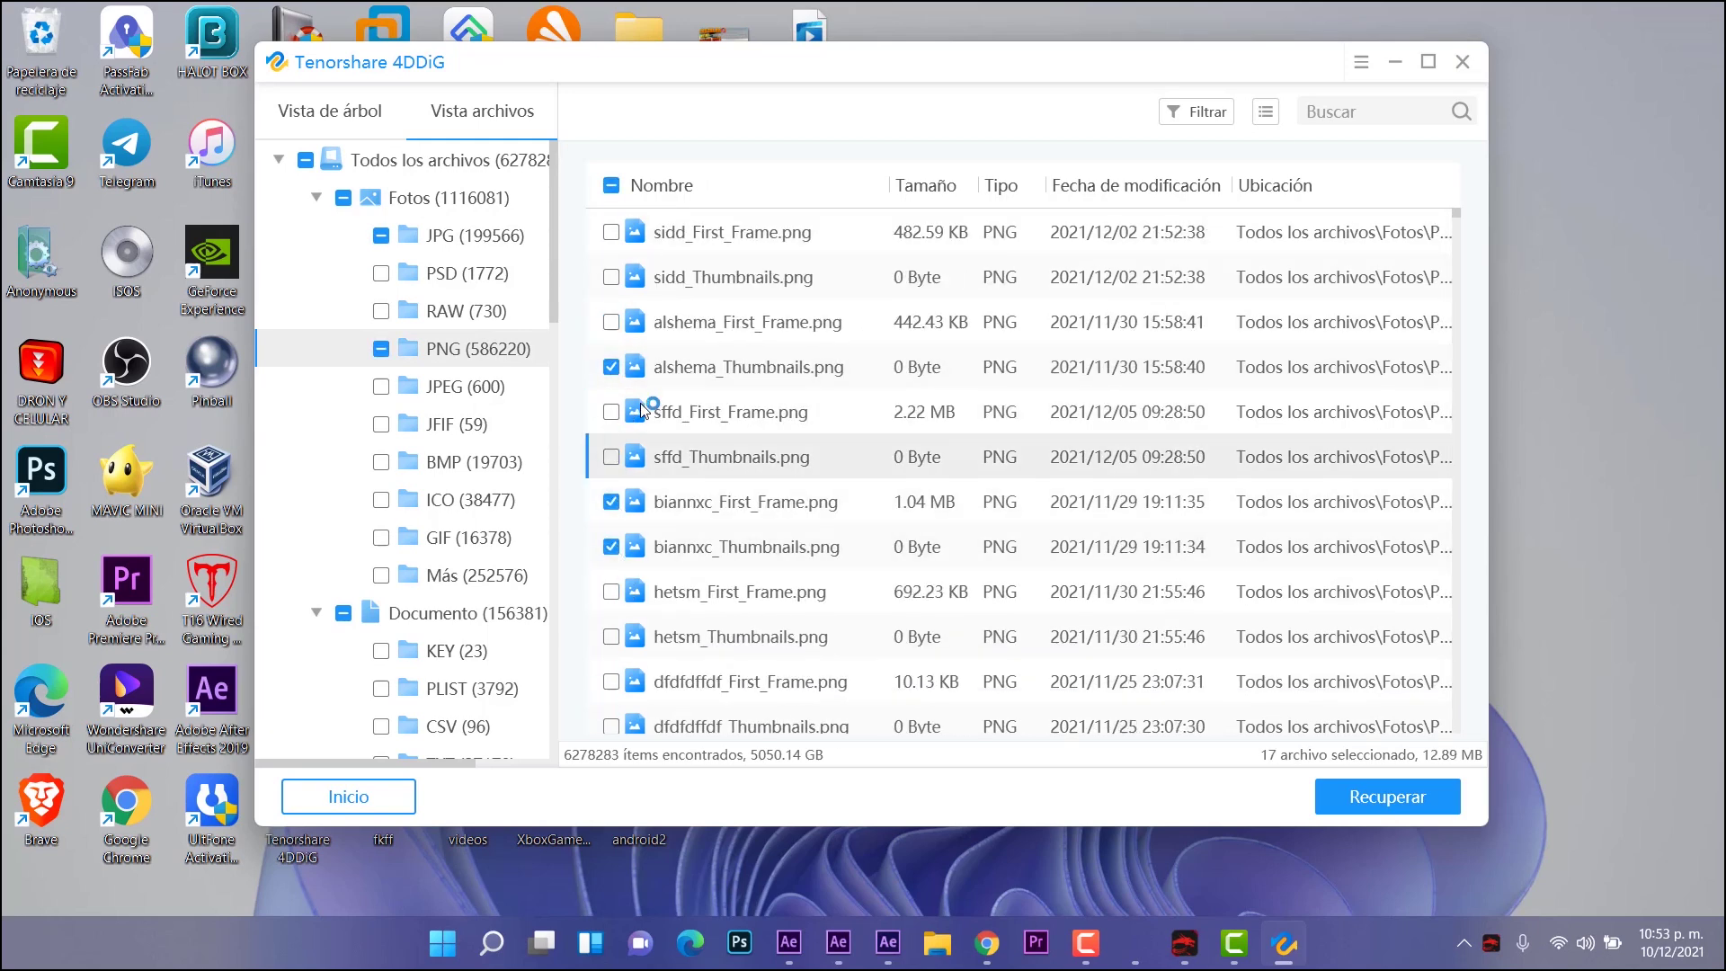
left_click(608, 277)
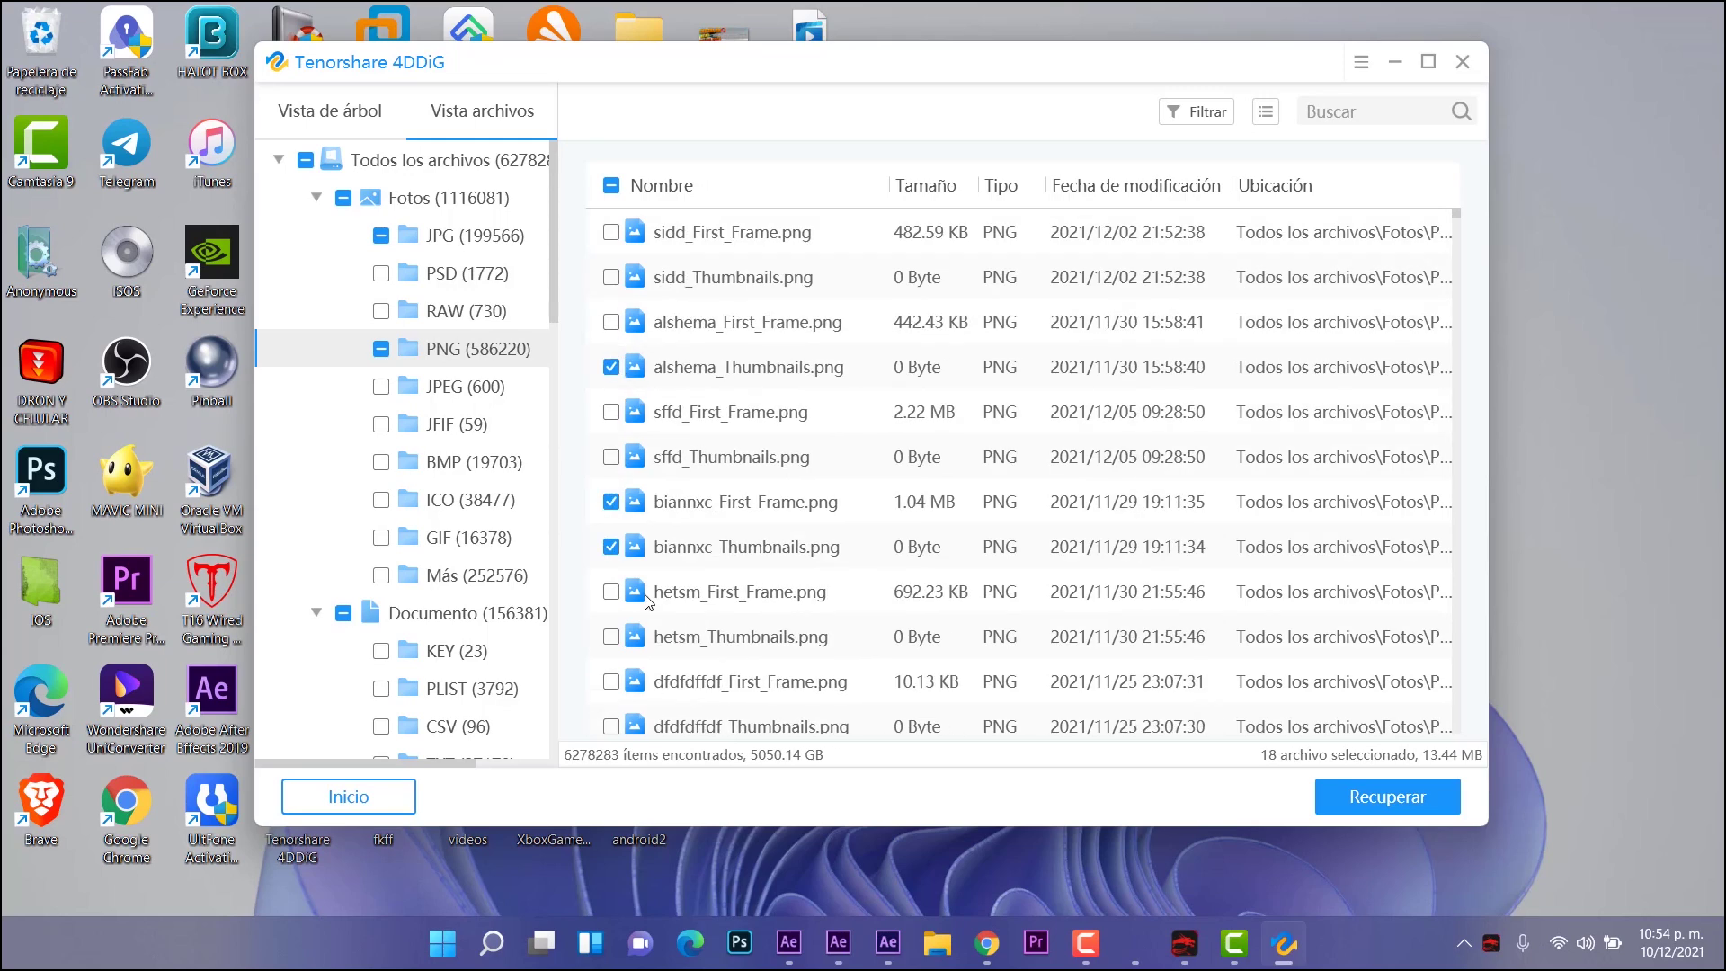
left_click(611, 456)
left_click(611, 412)
left_click(612, 591)
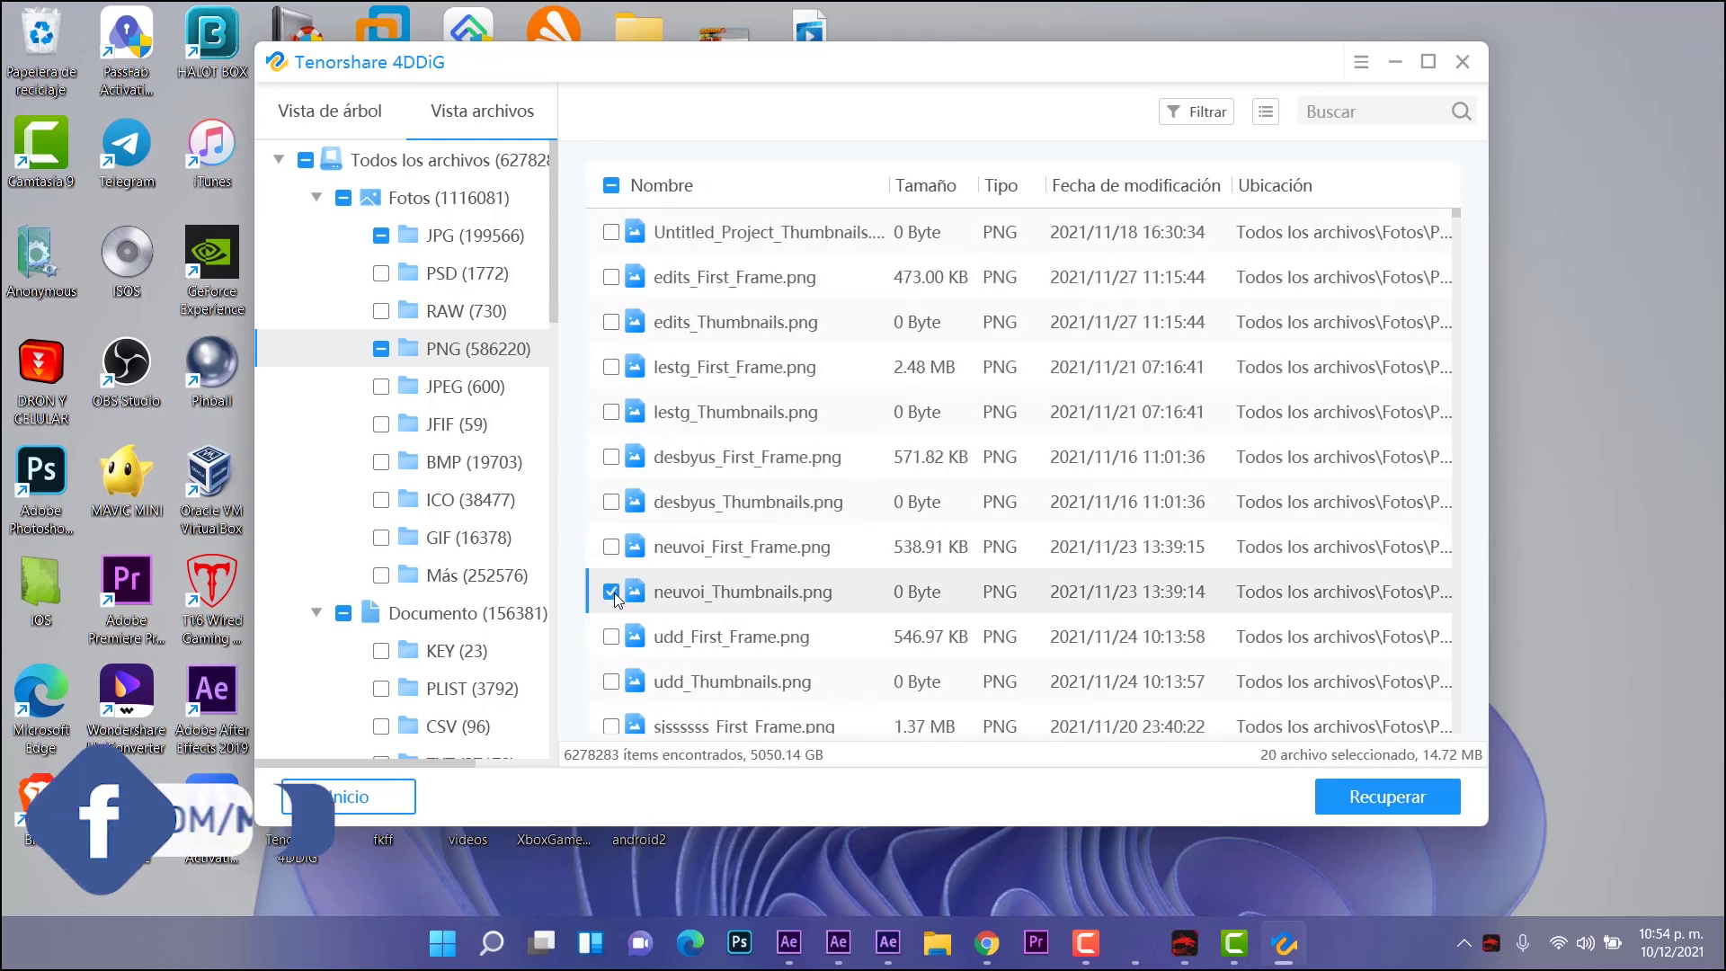
Step: Recover the marked files to Escritorio, accepting the lost-partition path warning
left_click(1366, 798)
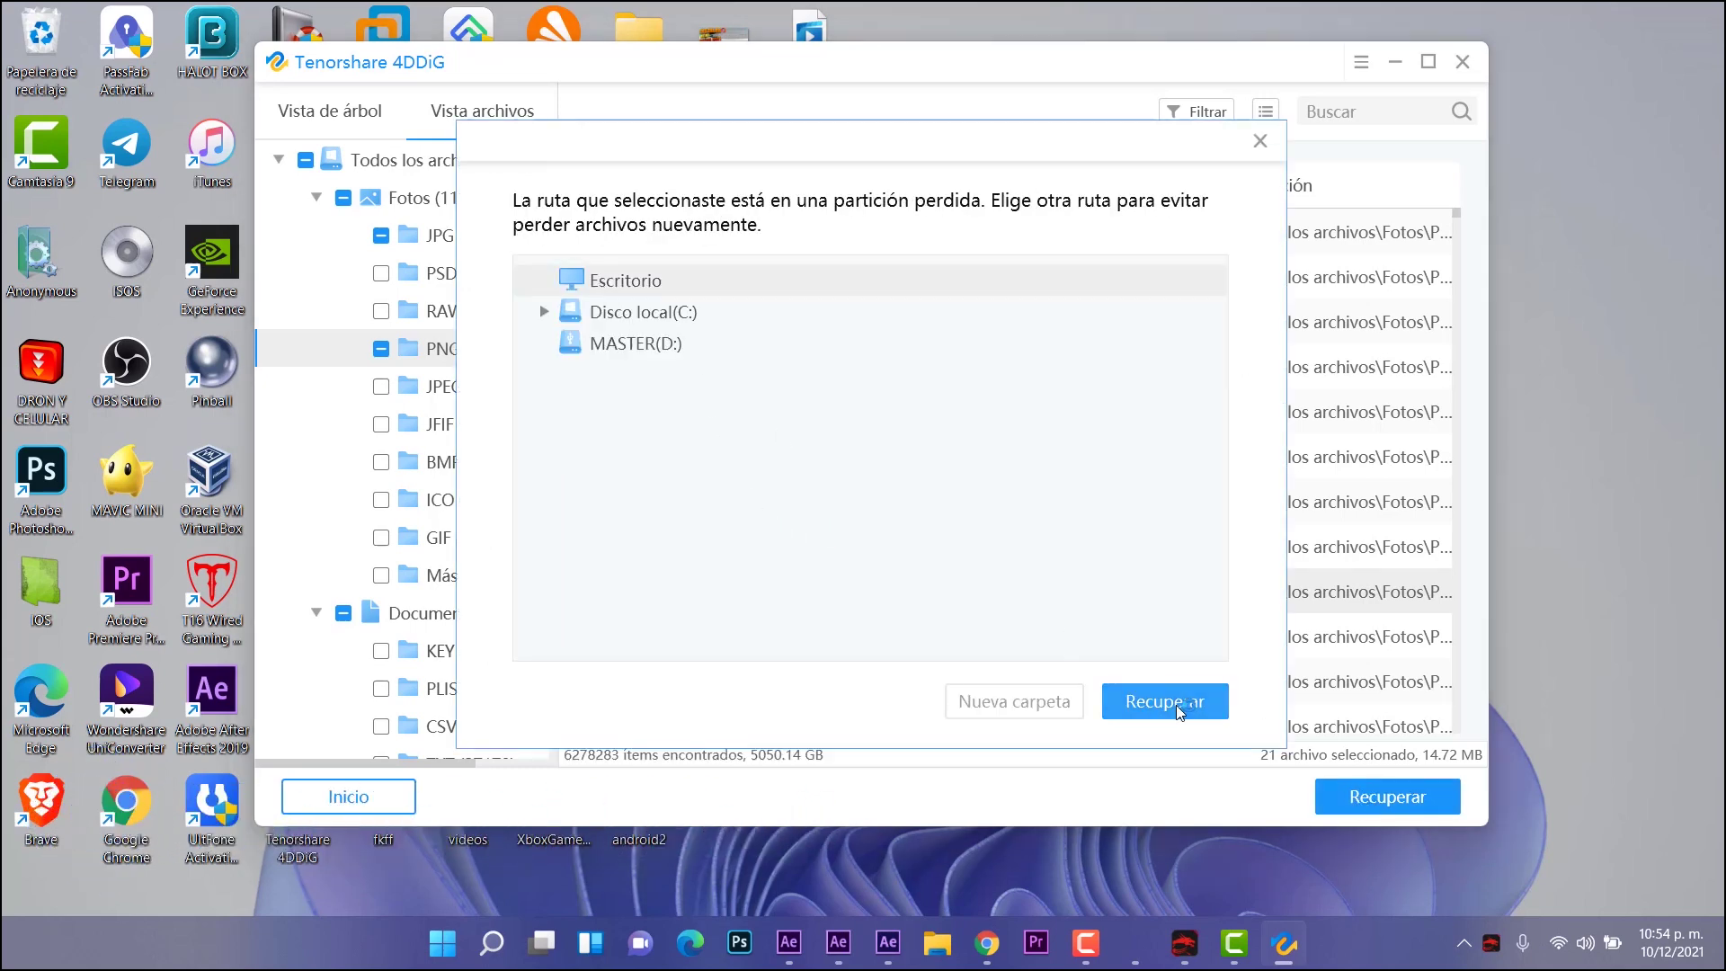
left_click(1174, 705)
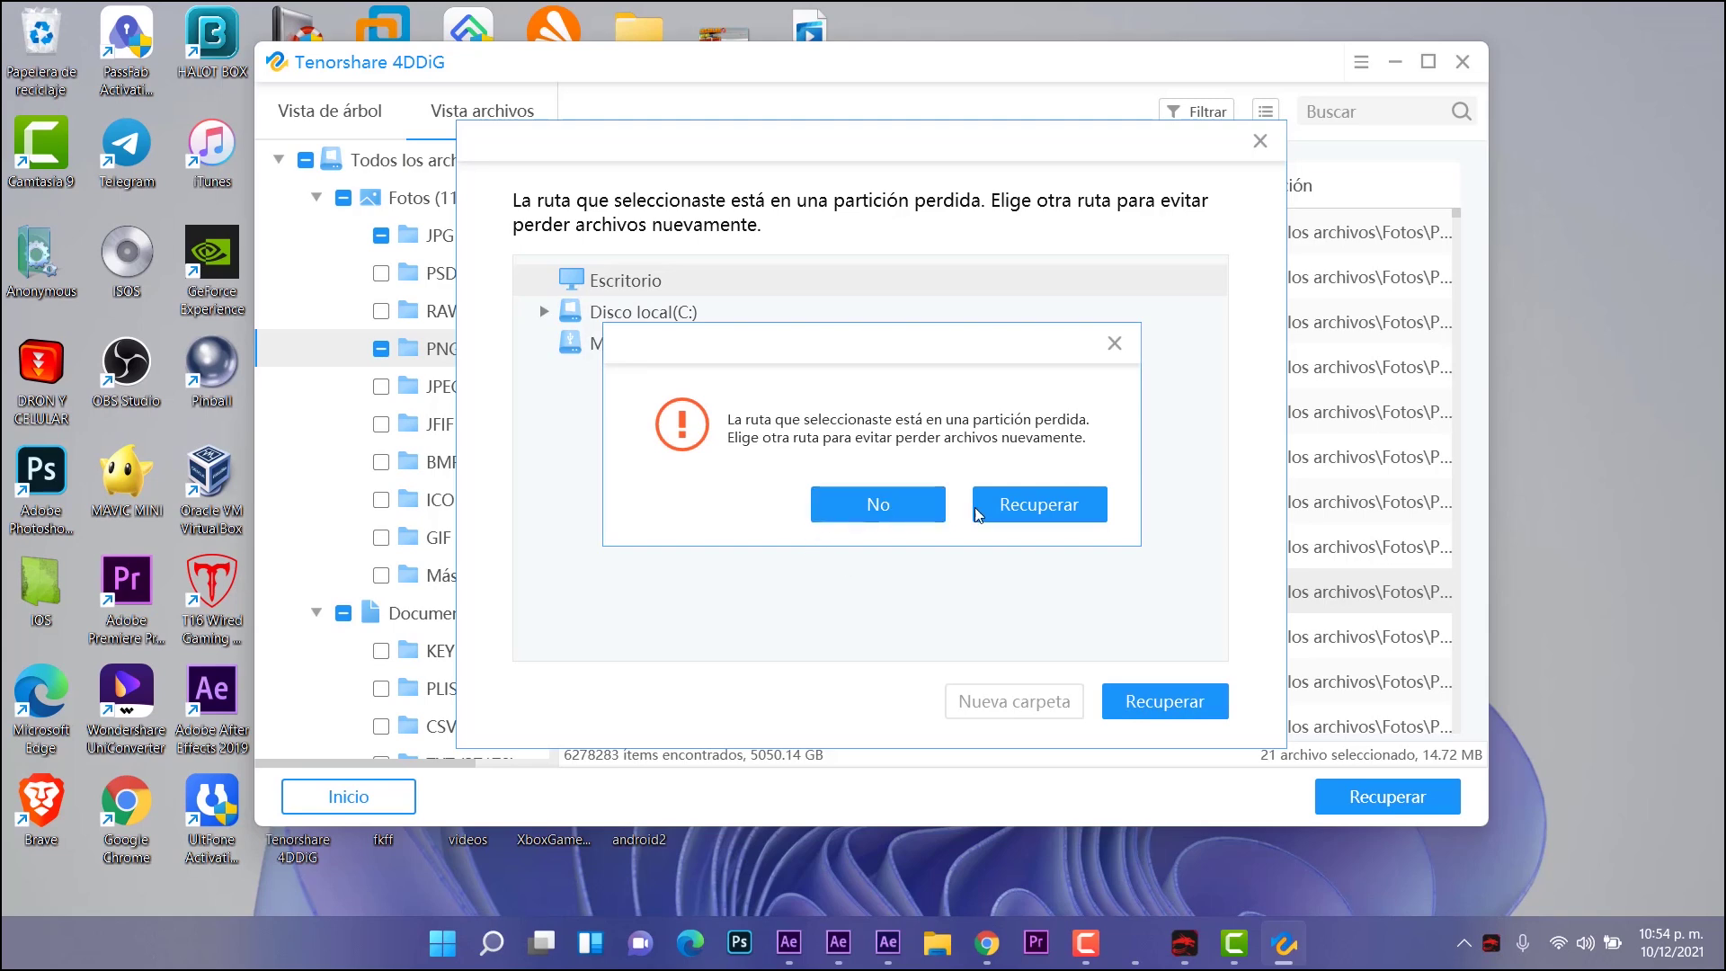
left_click(1041, 506)
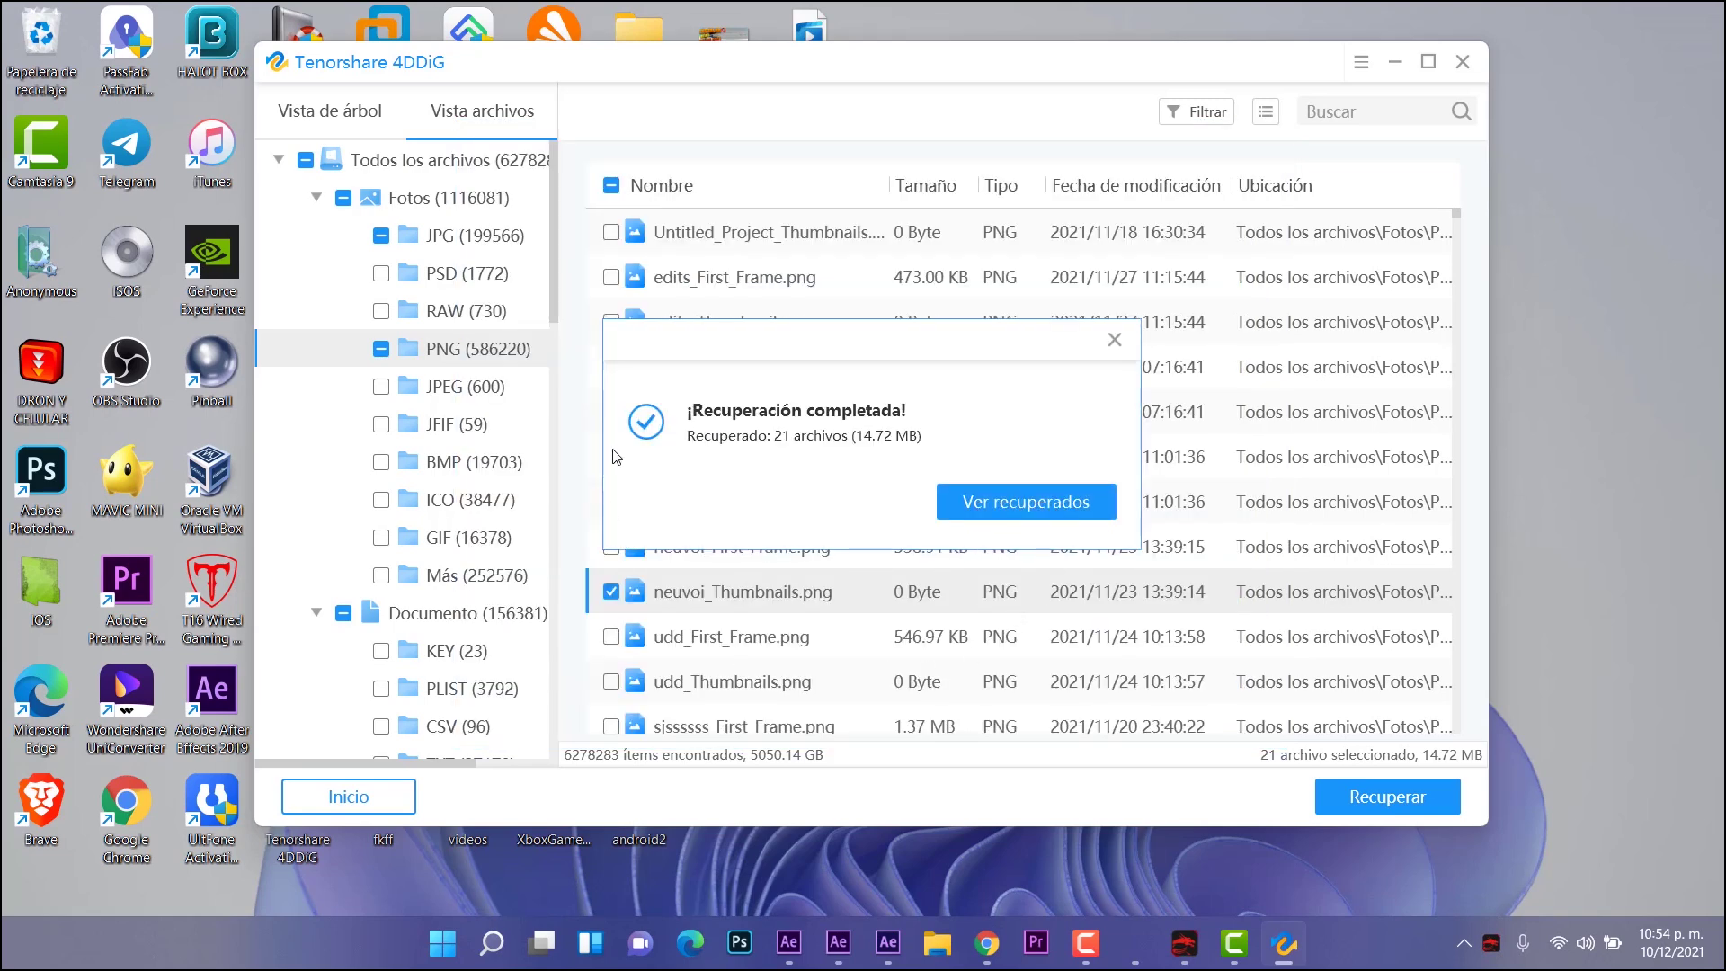
Step: Show the recovered files in File Explorer and open the Todos los archivos, Documento and PDF folders in turn
left_click(1028, 495)
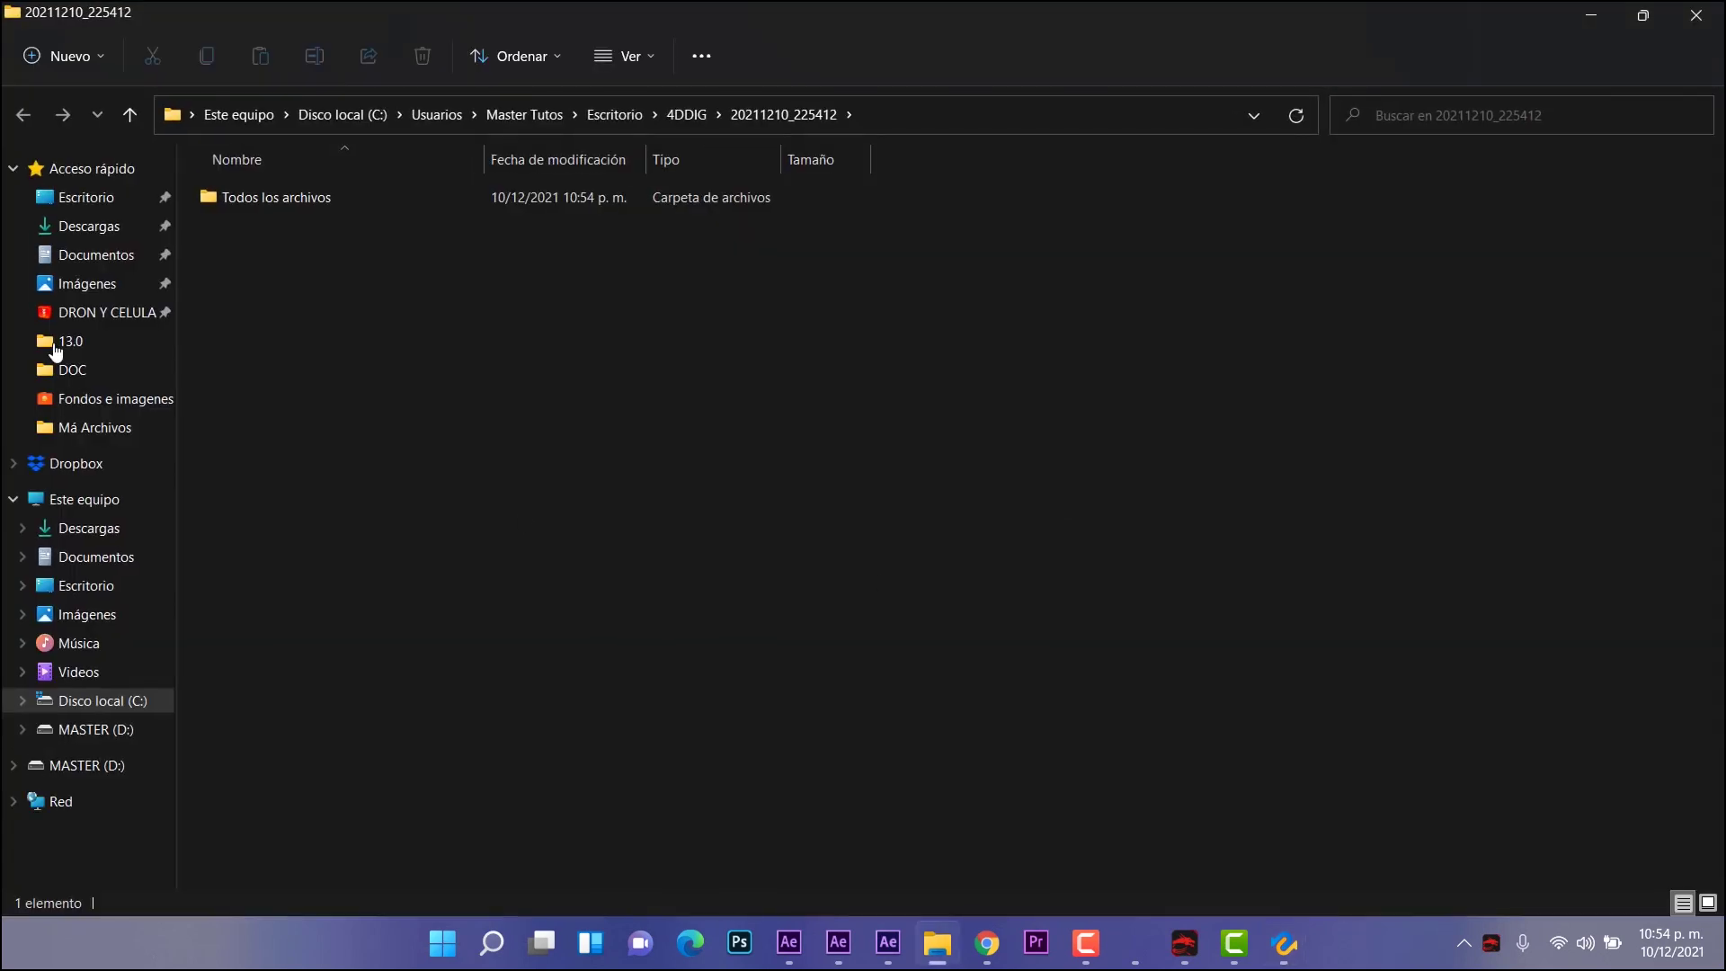
double_click(304, 190)
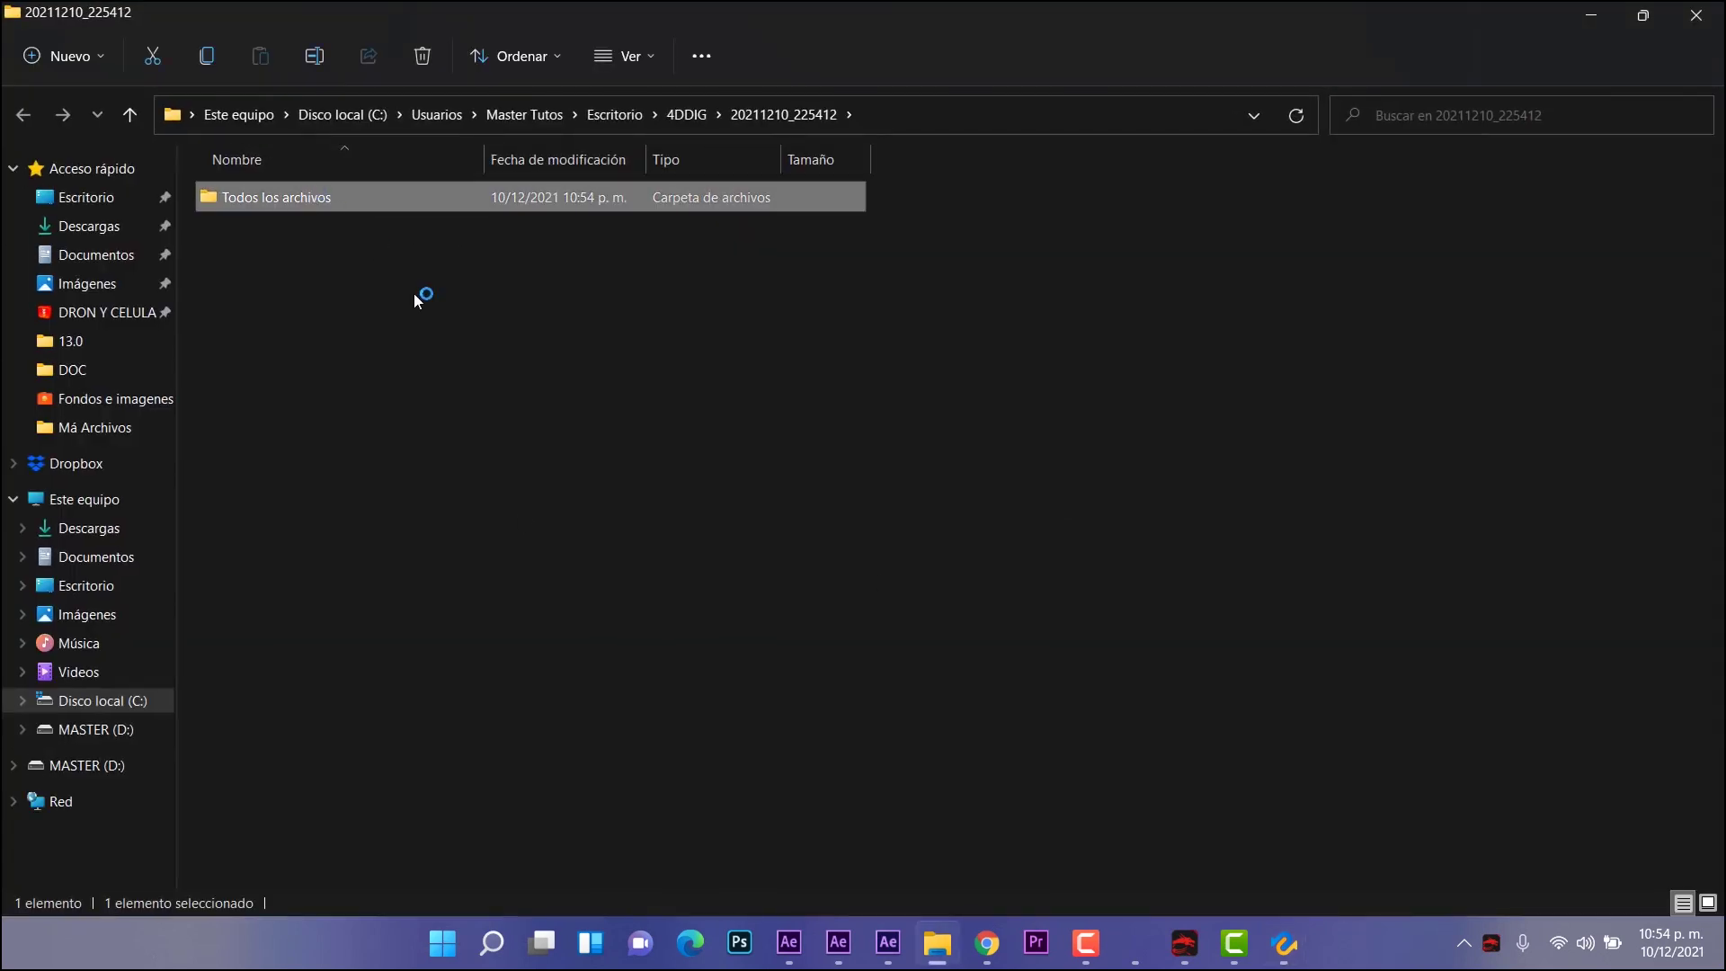
double_click(275, 202)
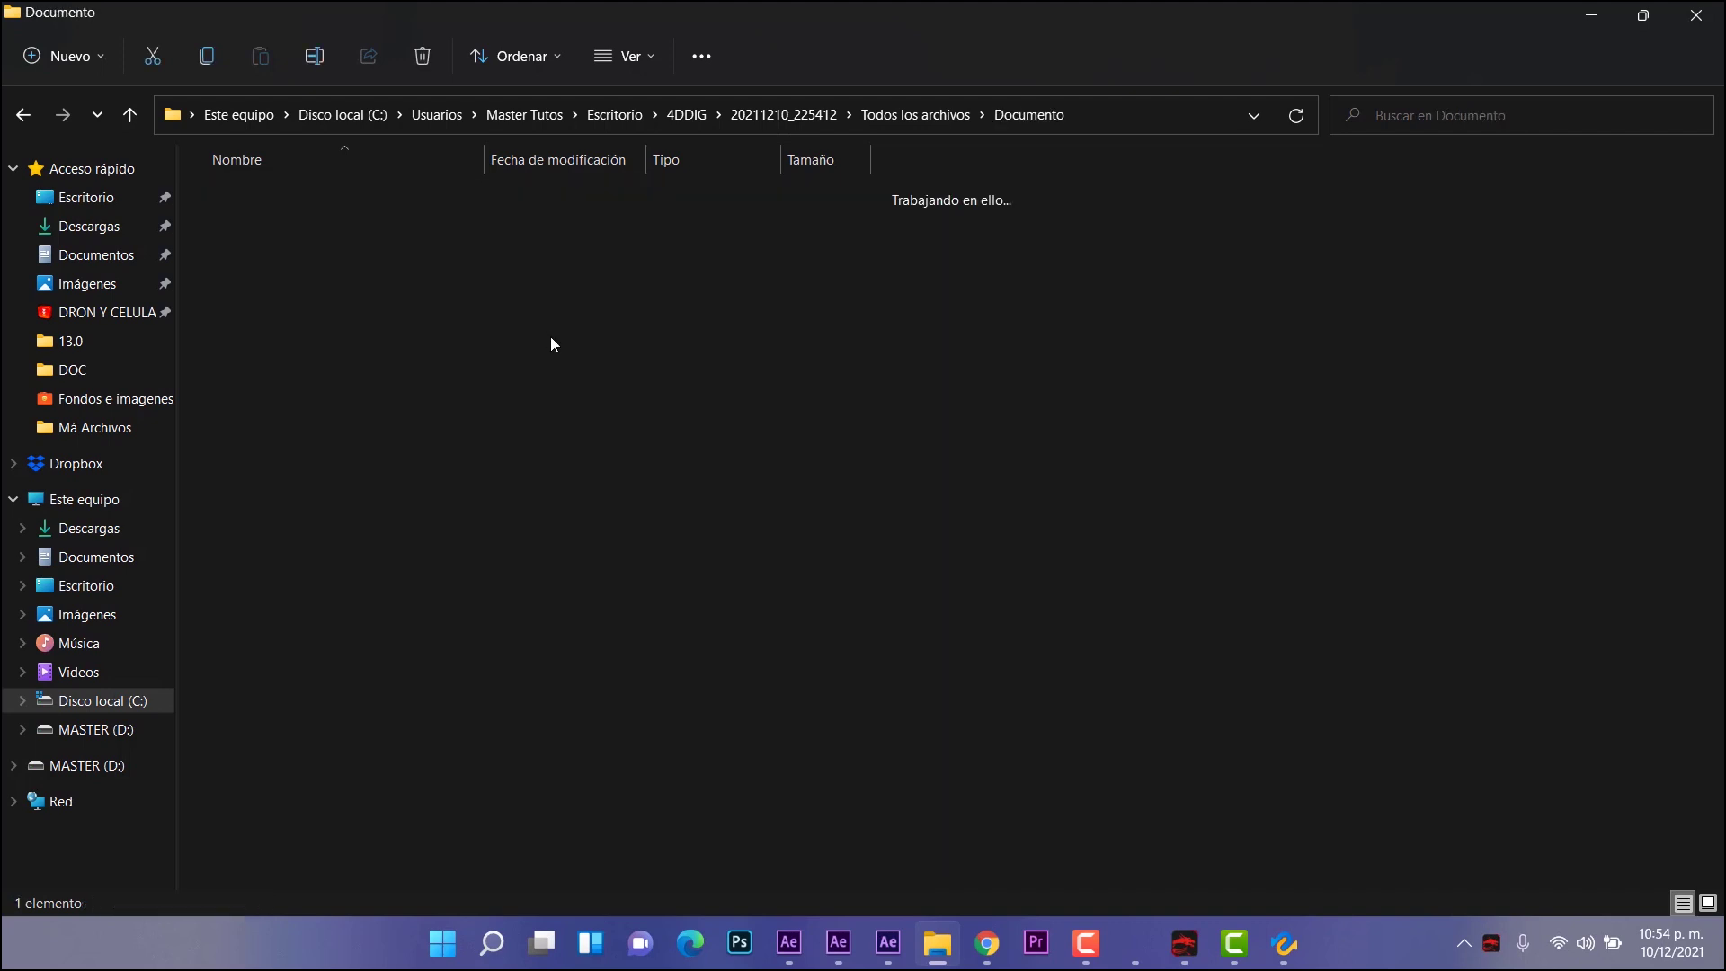
left_click(242, 196)
double_click(242, 197)
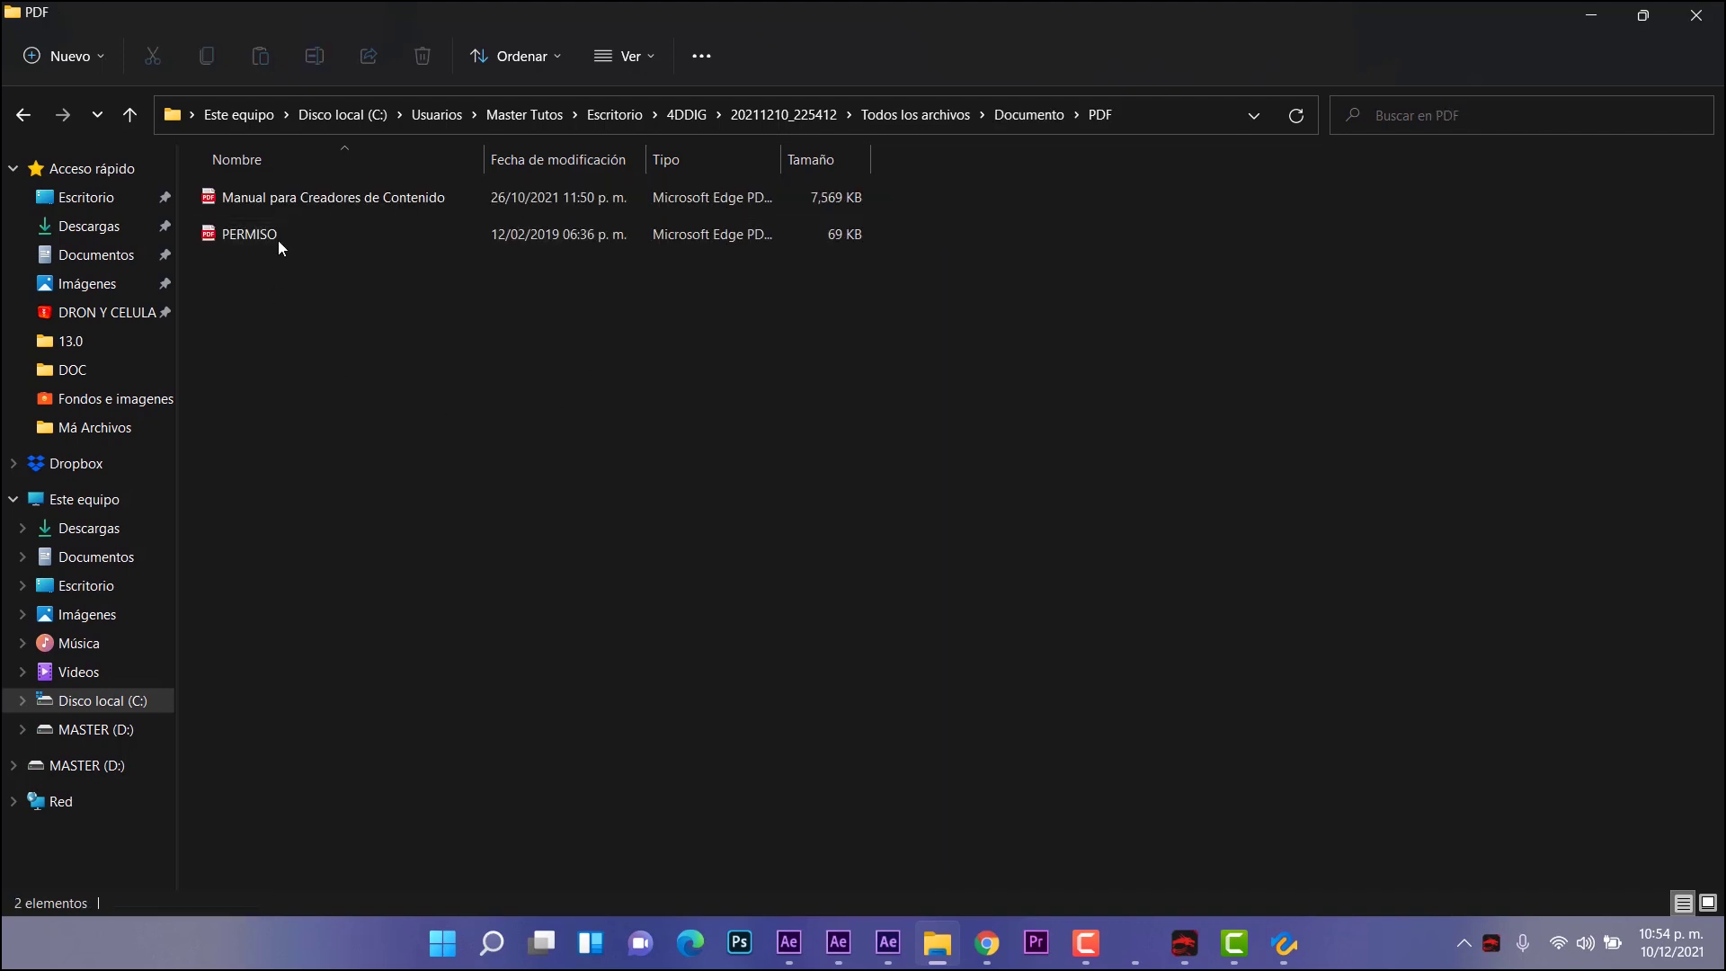
Step: Look through the recovered Manual para Creadores de Contenido PDF, close it, and open the recovered PERMISO PDF
left_click(356, 203)
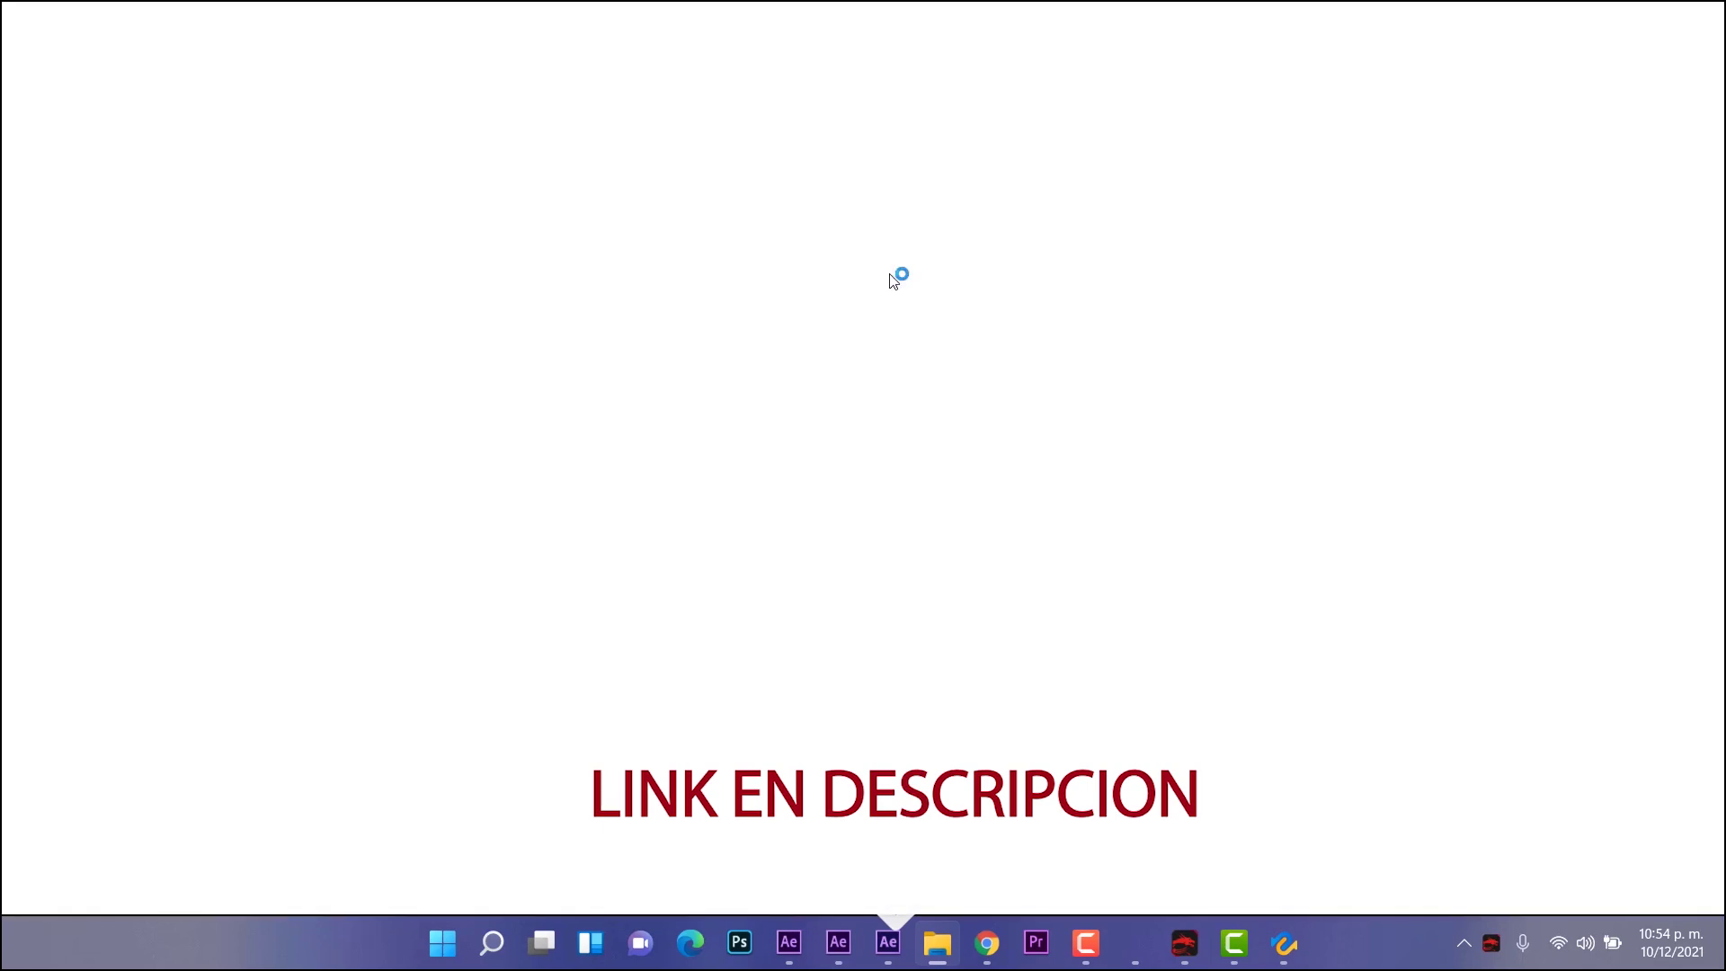
scroll(886, 357, "down", 10)
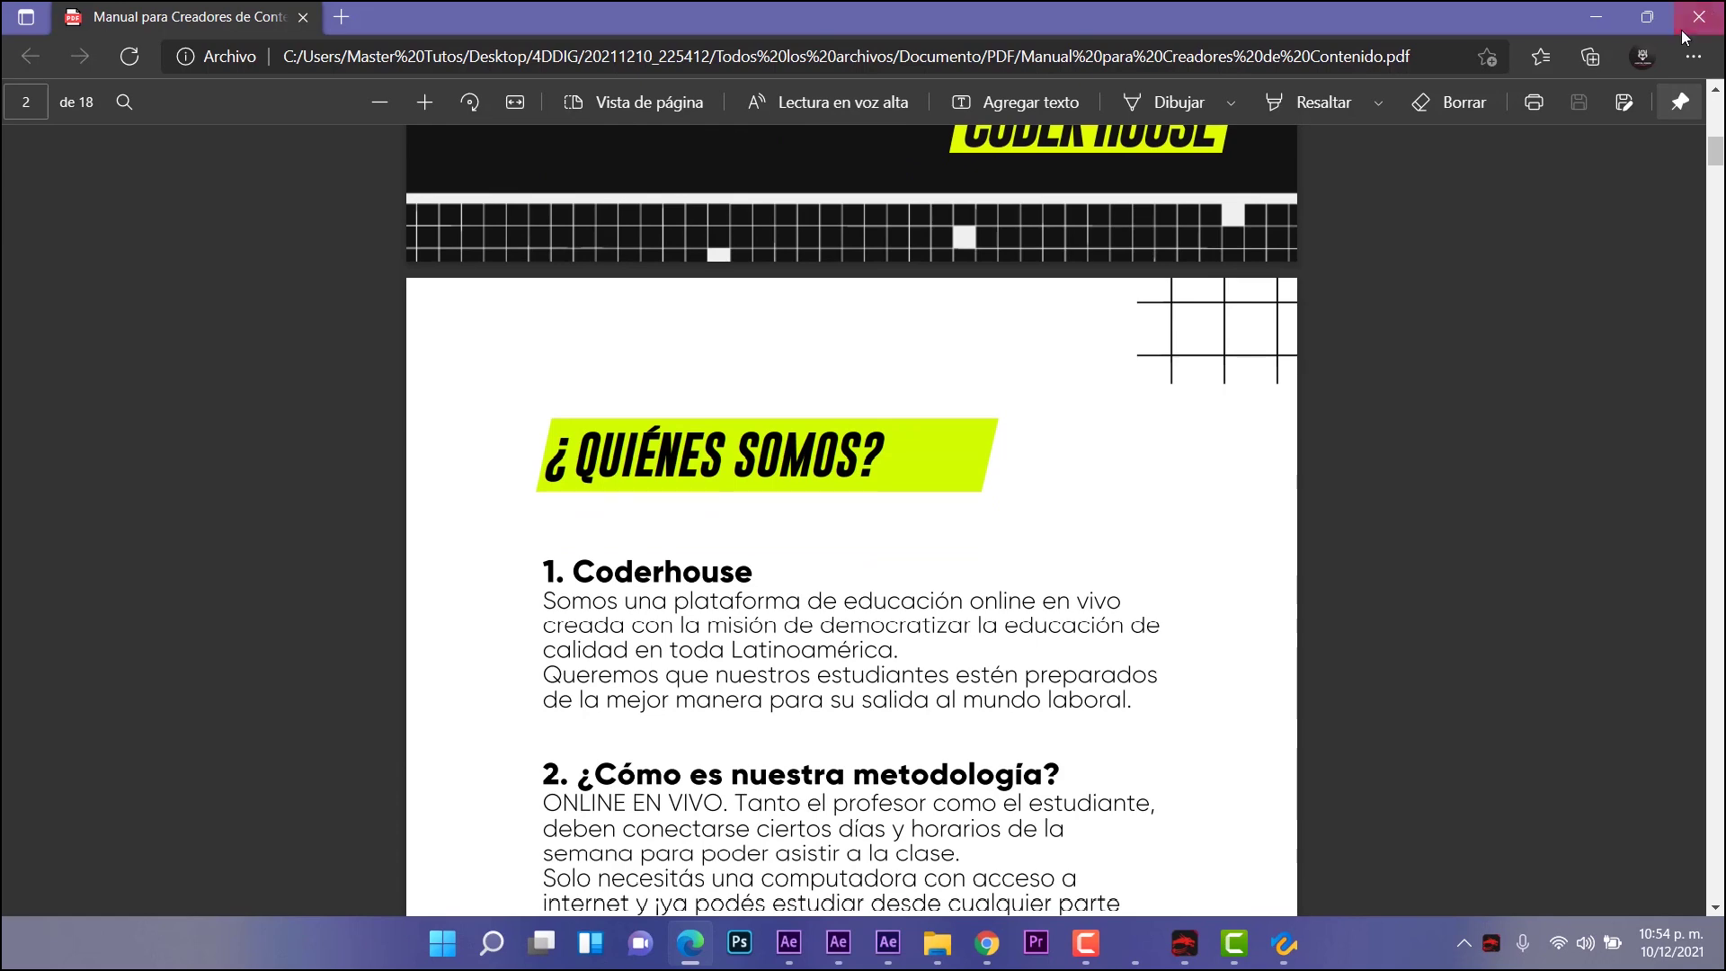
left_click(1685, 36)
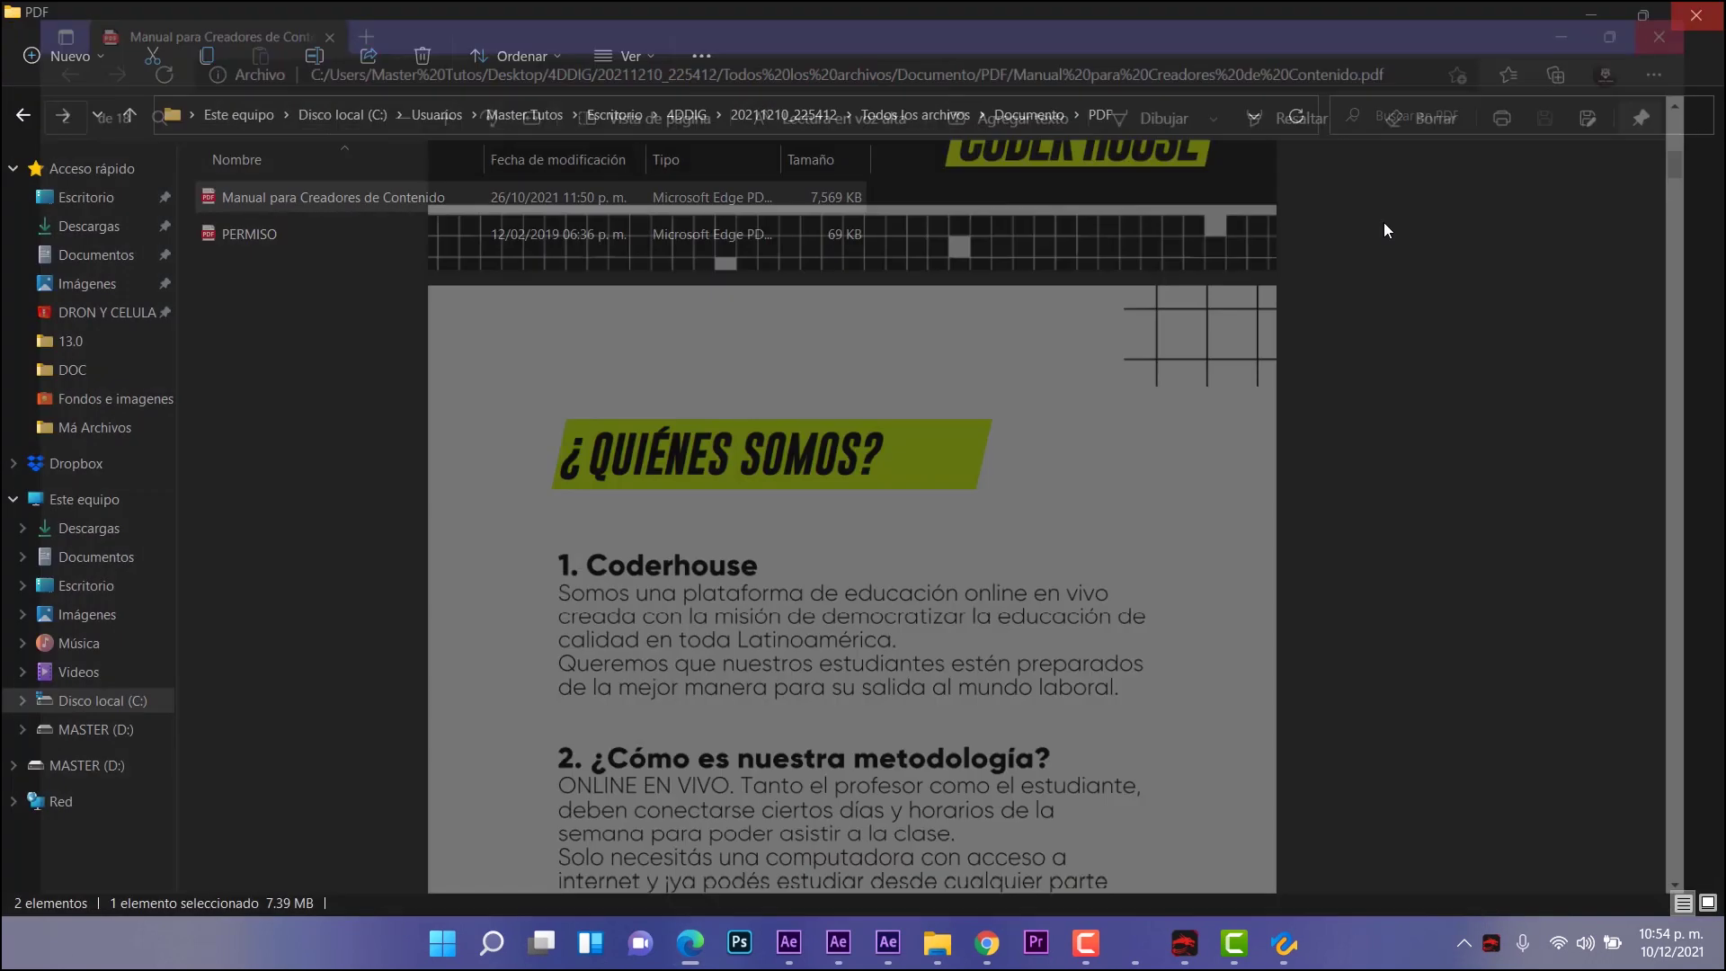
left_click(248, 238)
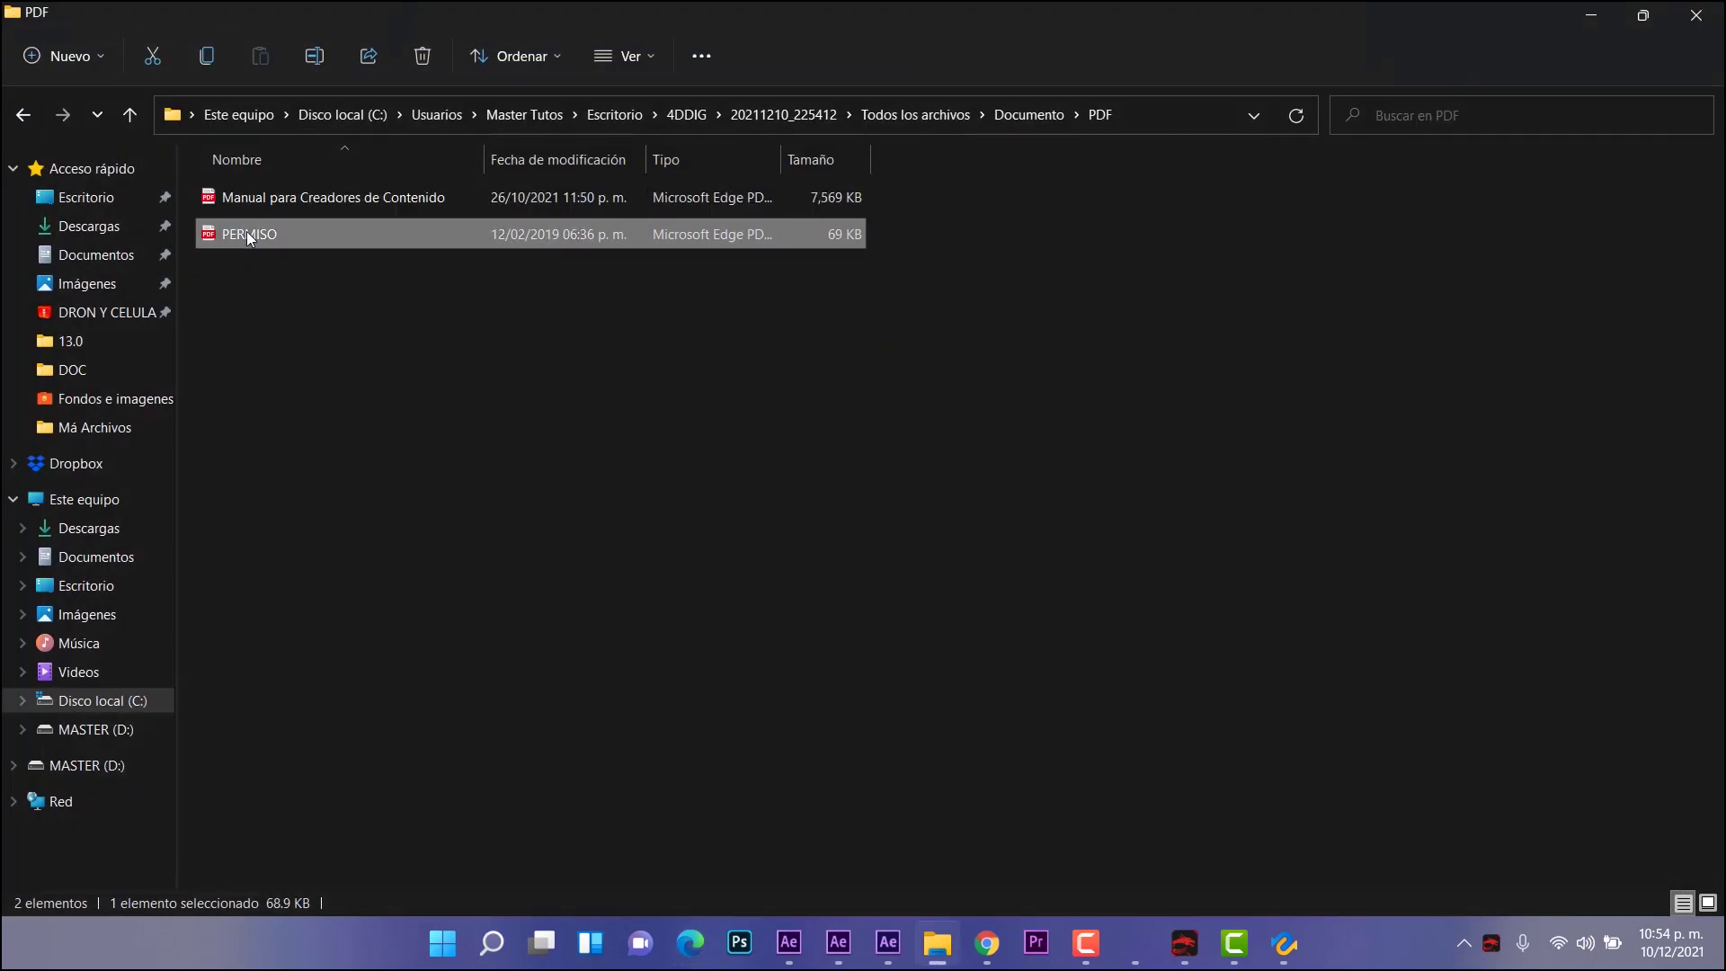
double_click(249, 237)
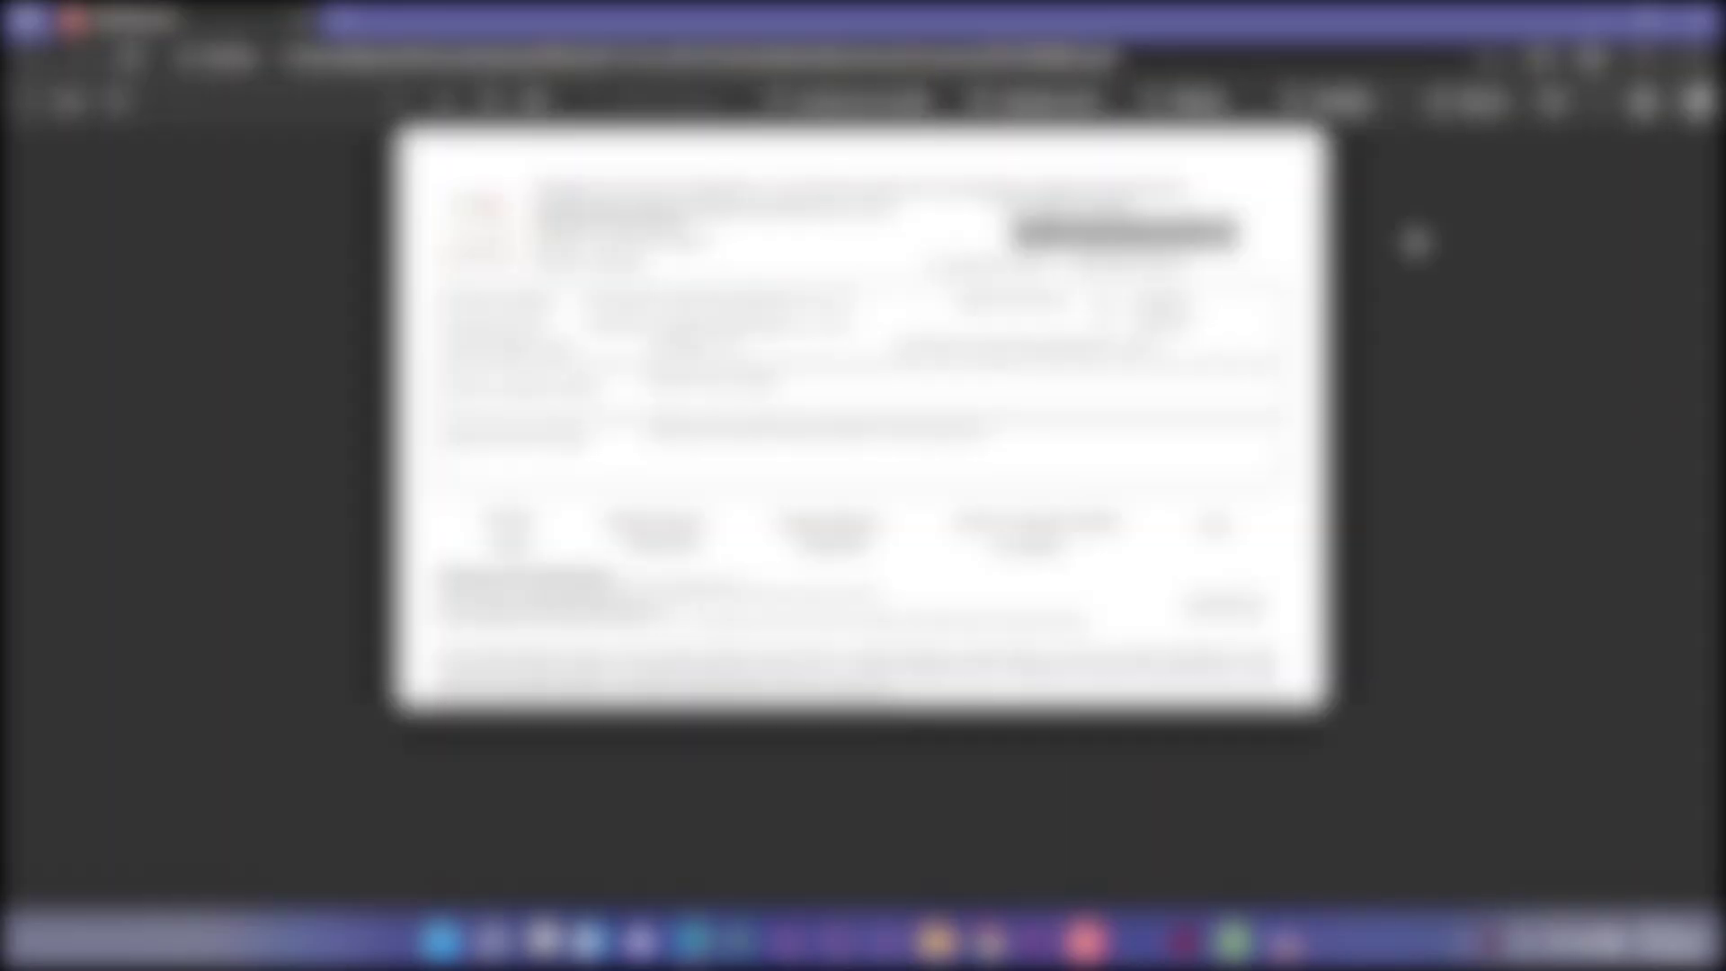
Step: Close the PERMISO PDF, go to the recovered JPG folder inside Fotos, and view the IMG_2888 photo before closing it
left_click(1695, 20)
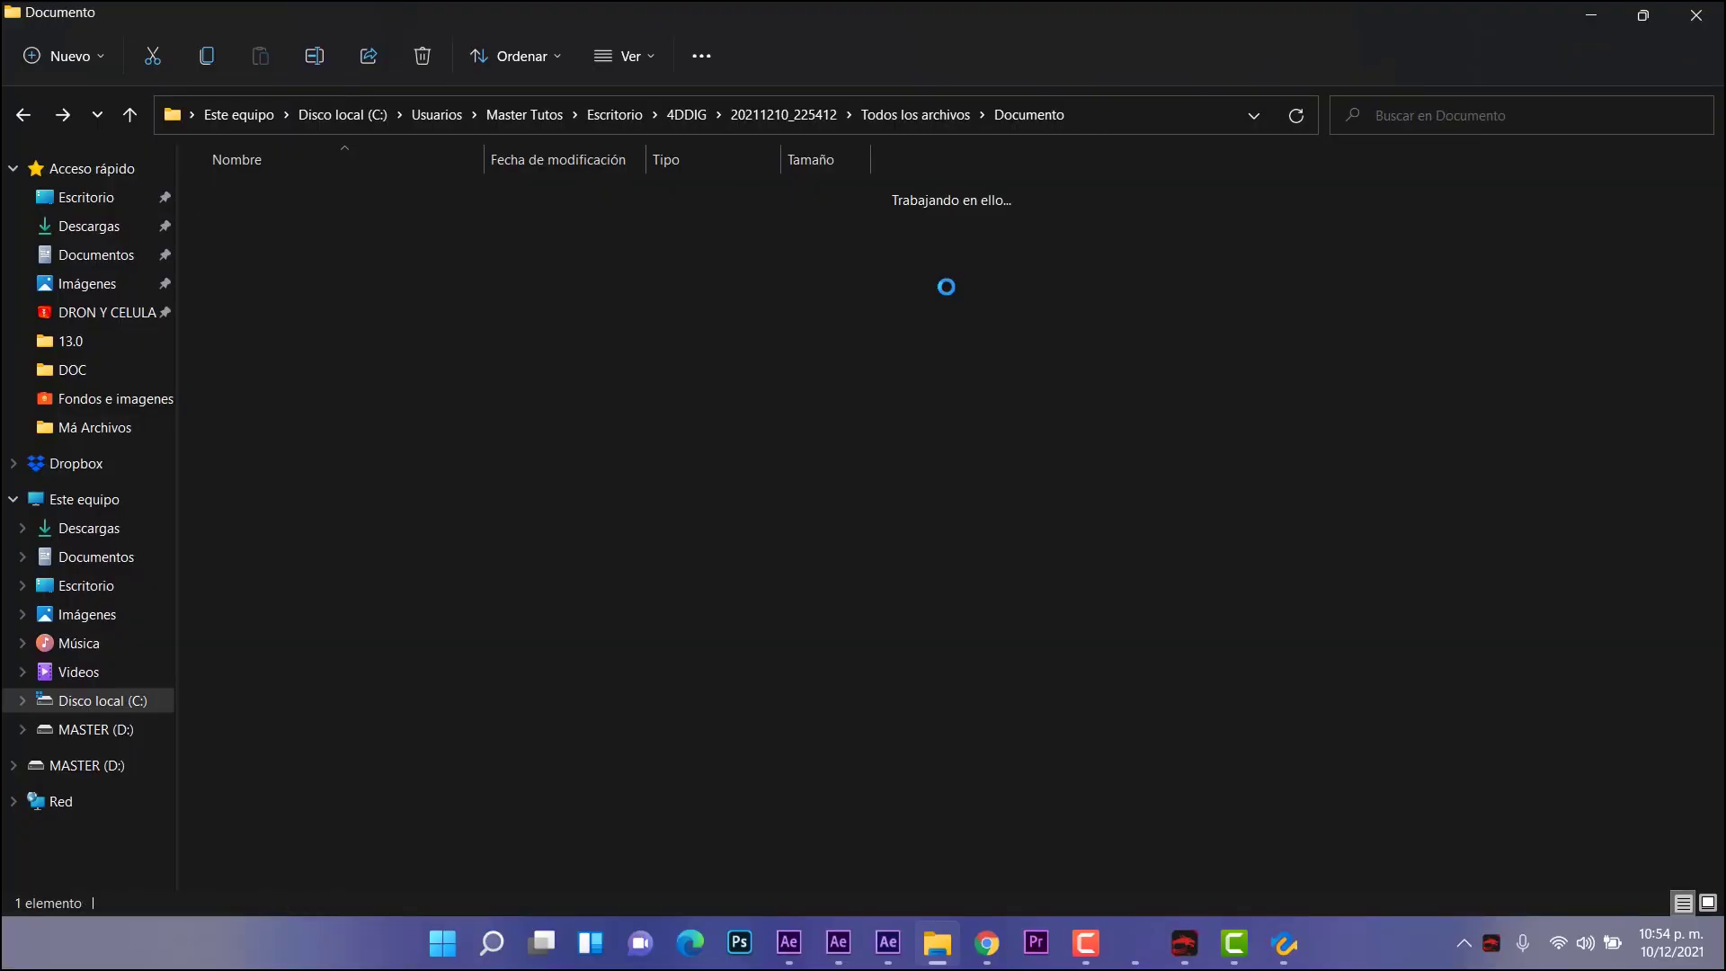
key("alt+Up")
double_click(253, 235)
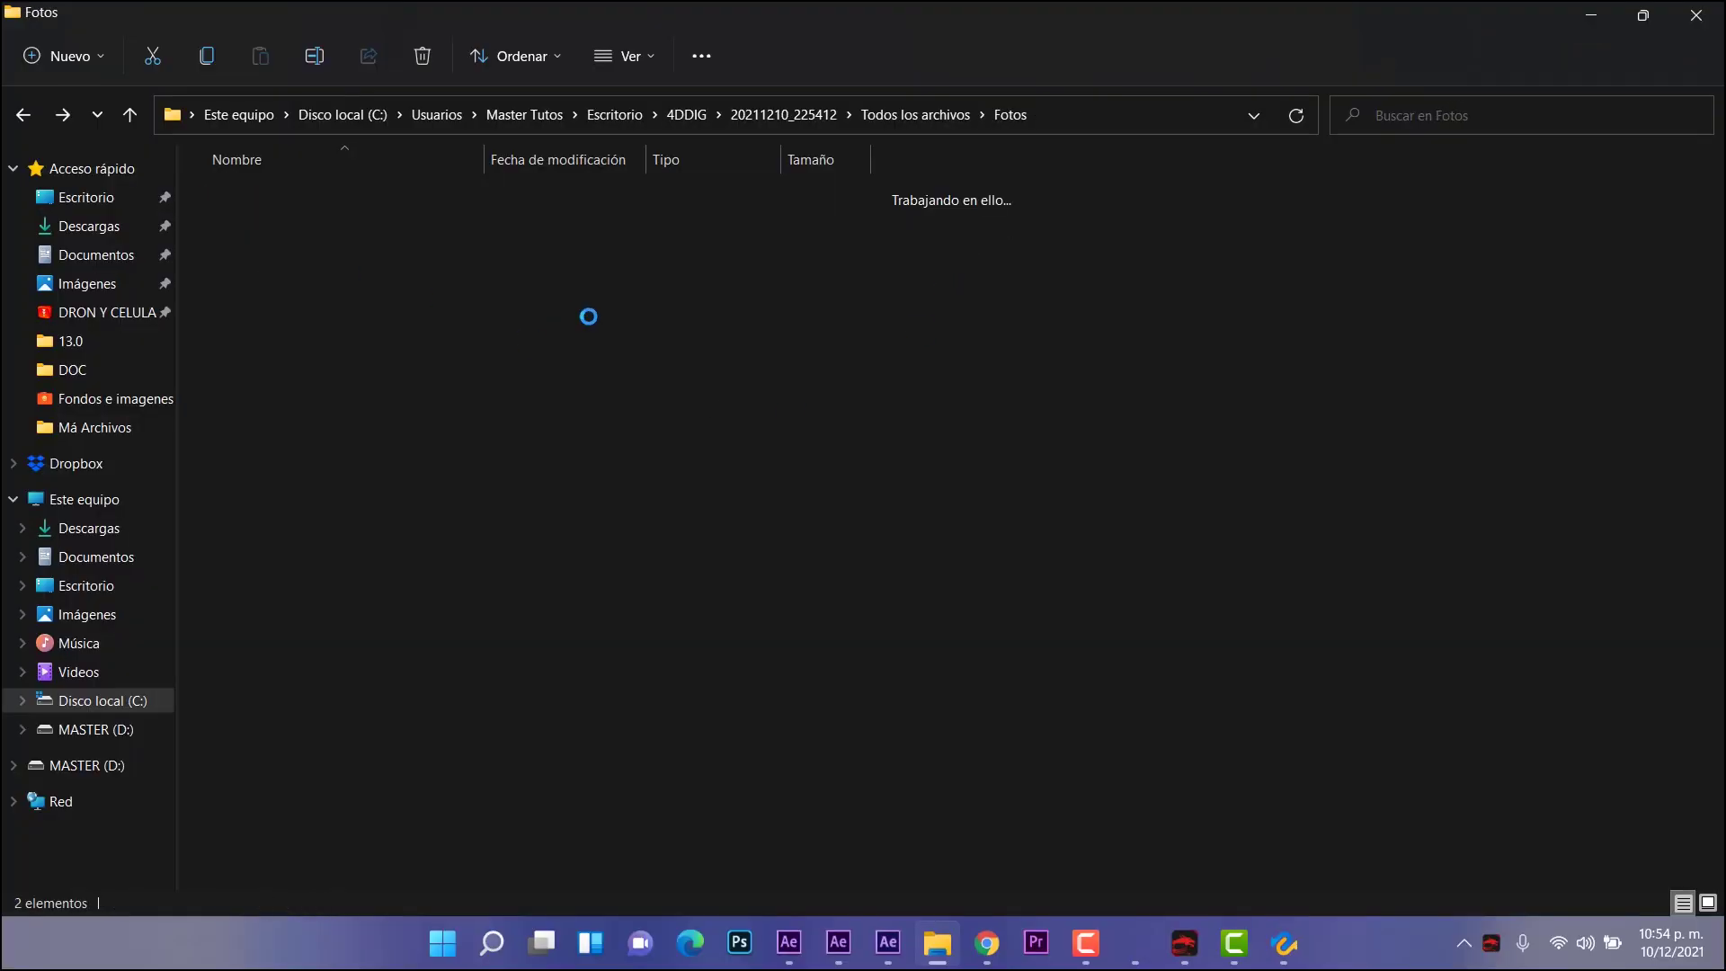
double_click(261, 193)
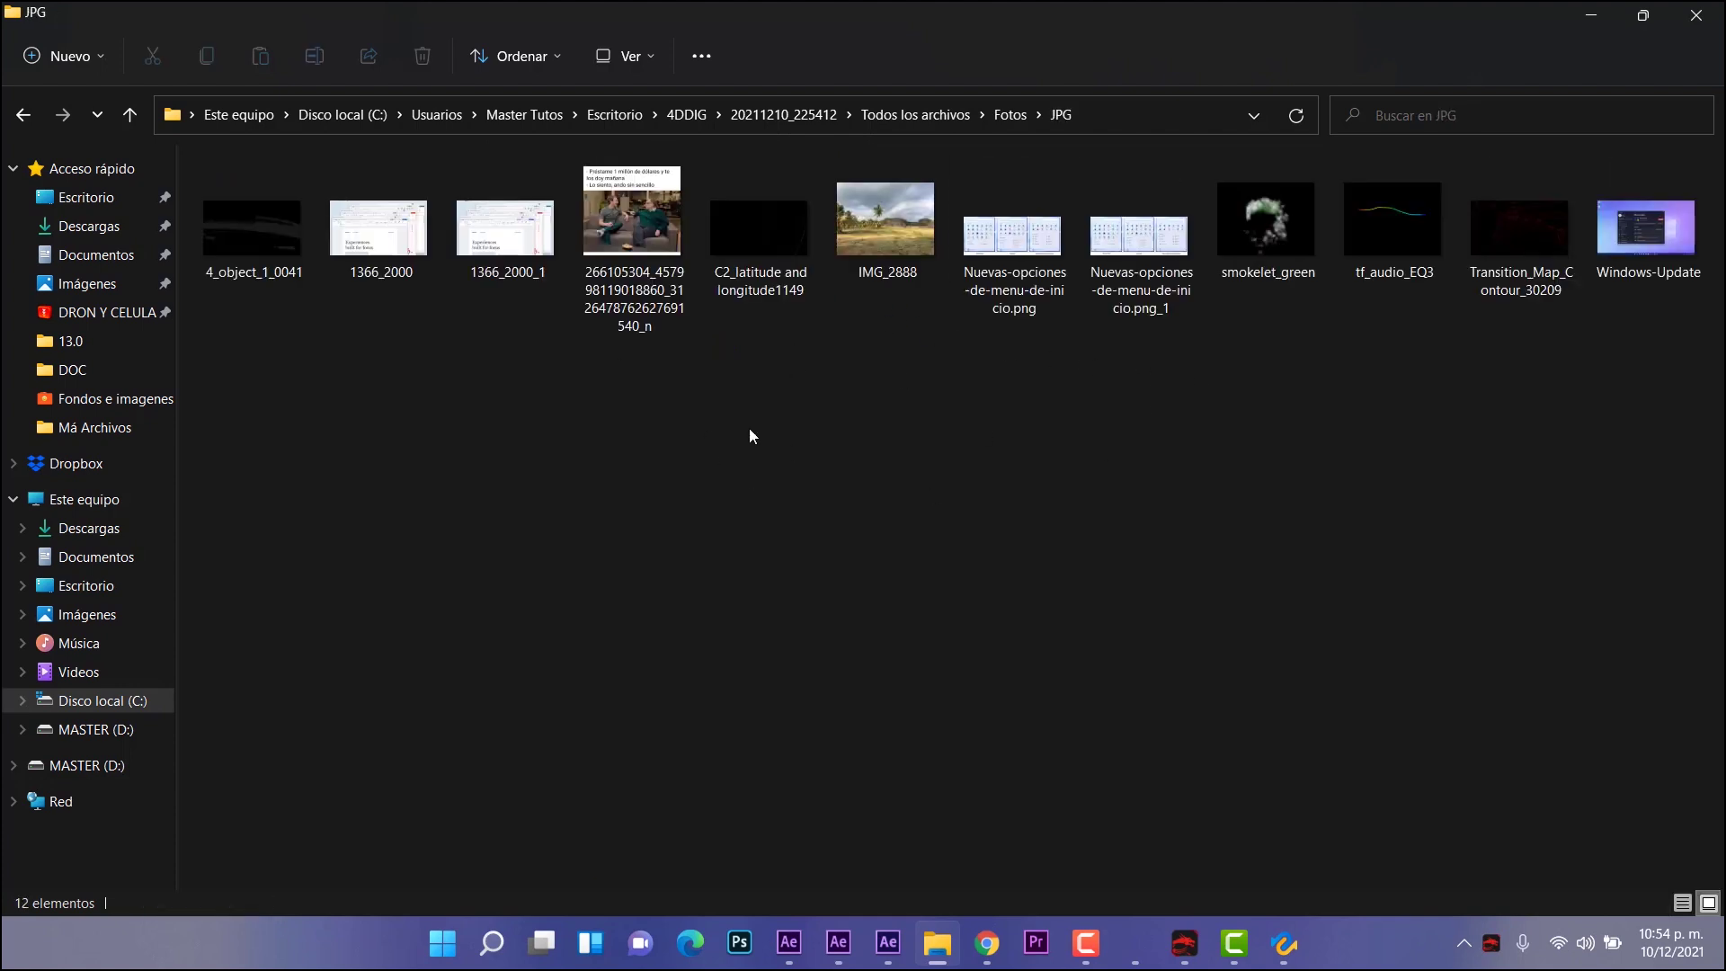
double_click(881, 261)
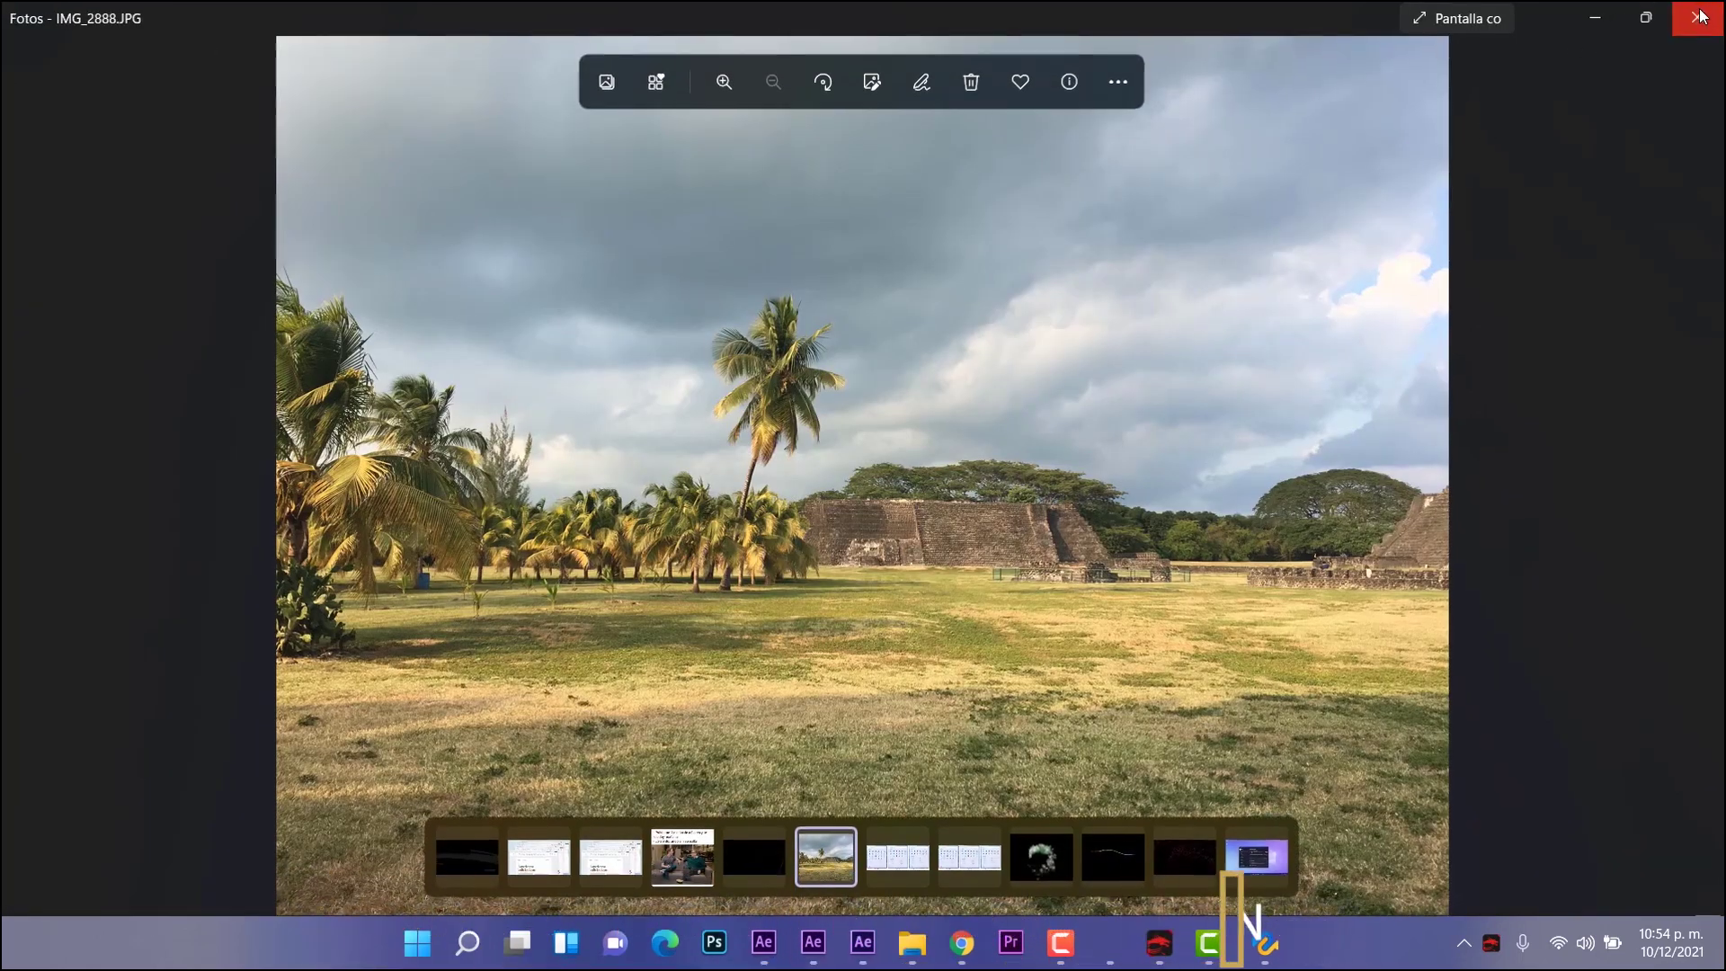
left_click(1698, 17)
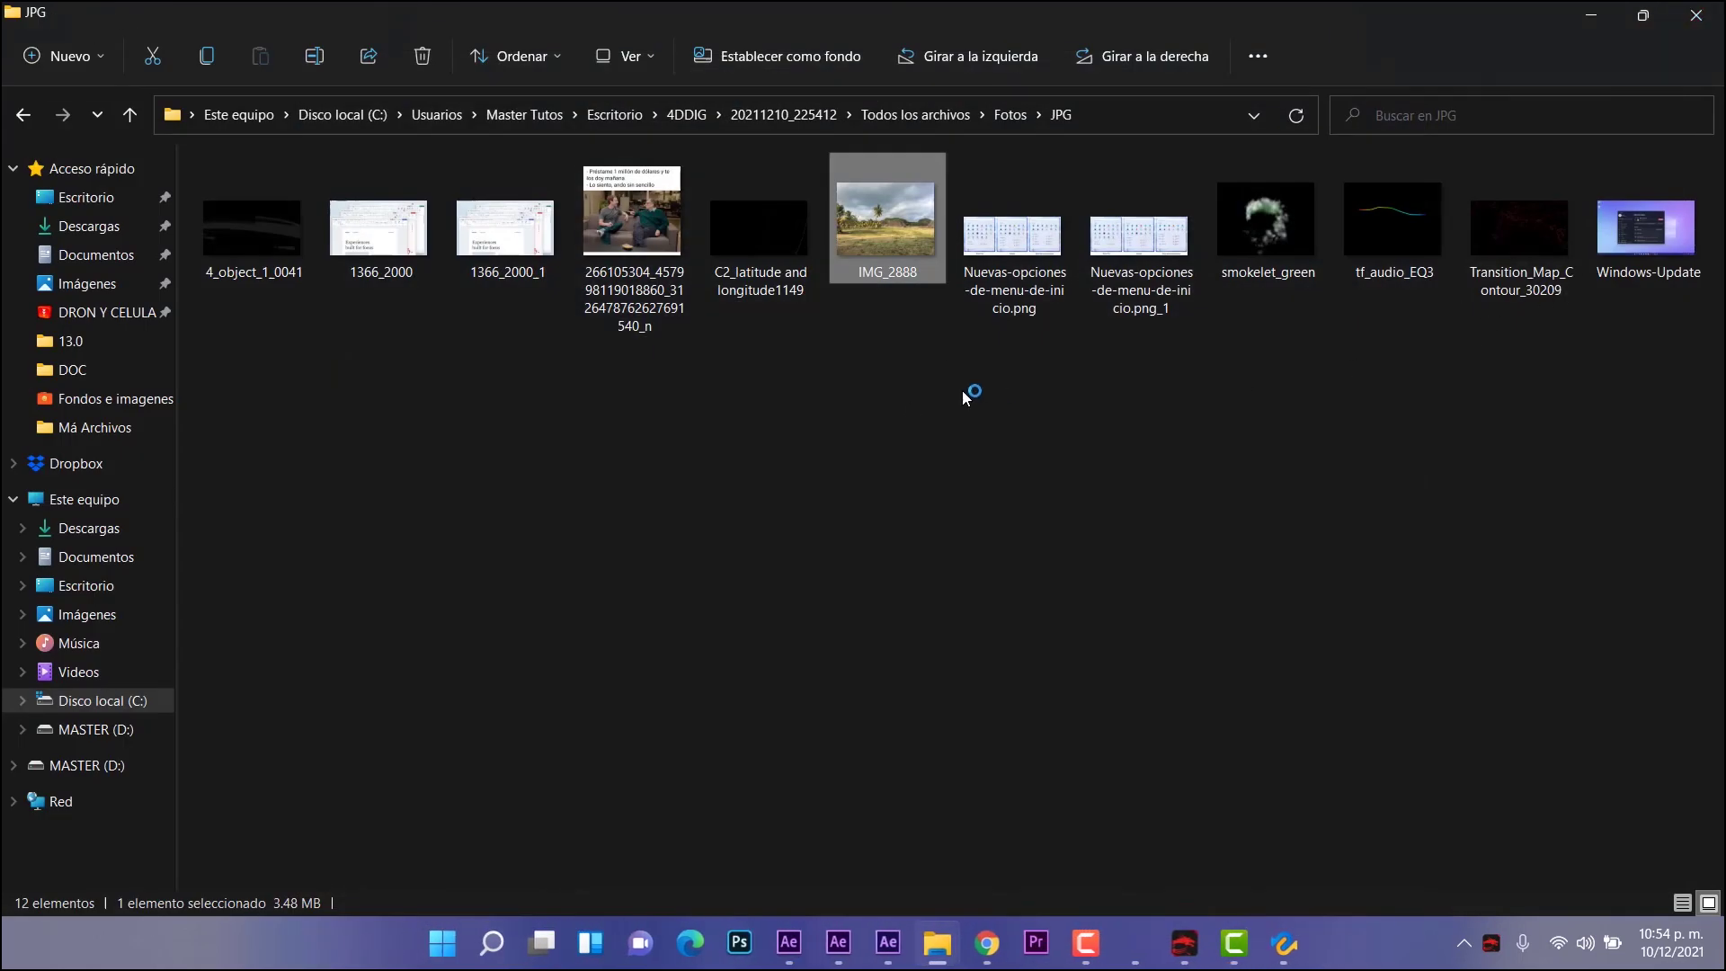
Step: Open the recovered PNG folder, view dffcc_First_Frame.png, and close both the image and the File Explorer window
key("BackSpace")
double_click(233, 235)
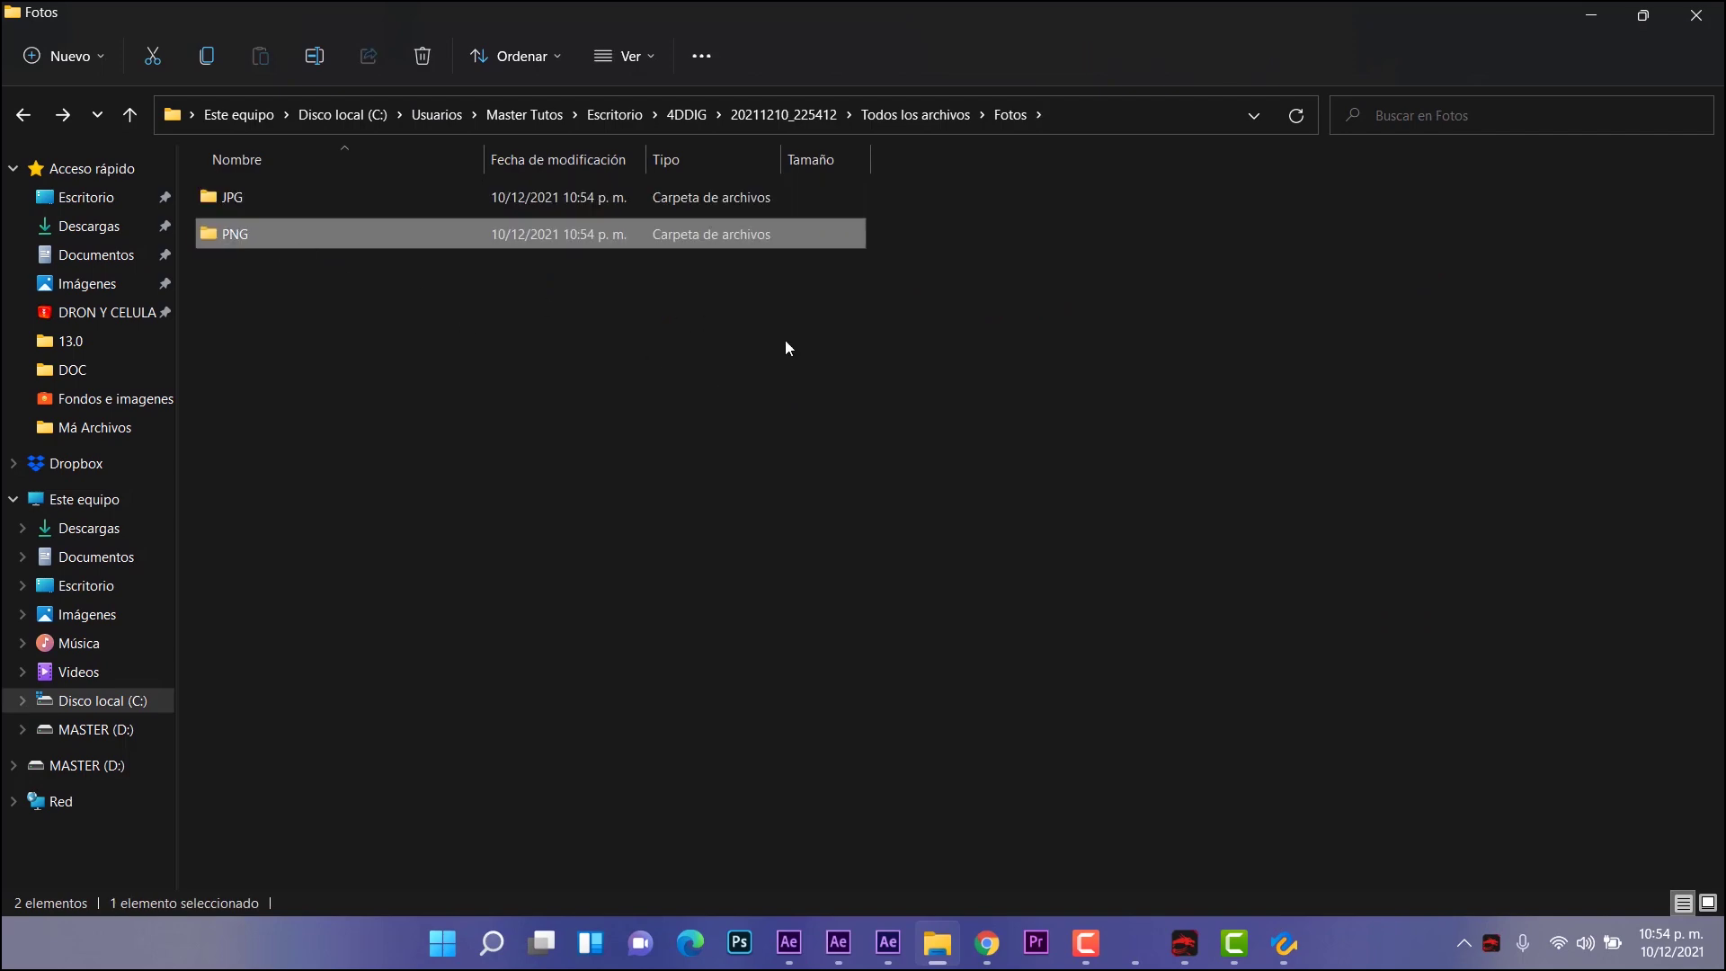
left_click(786, 256)
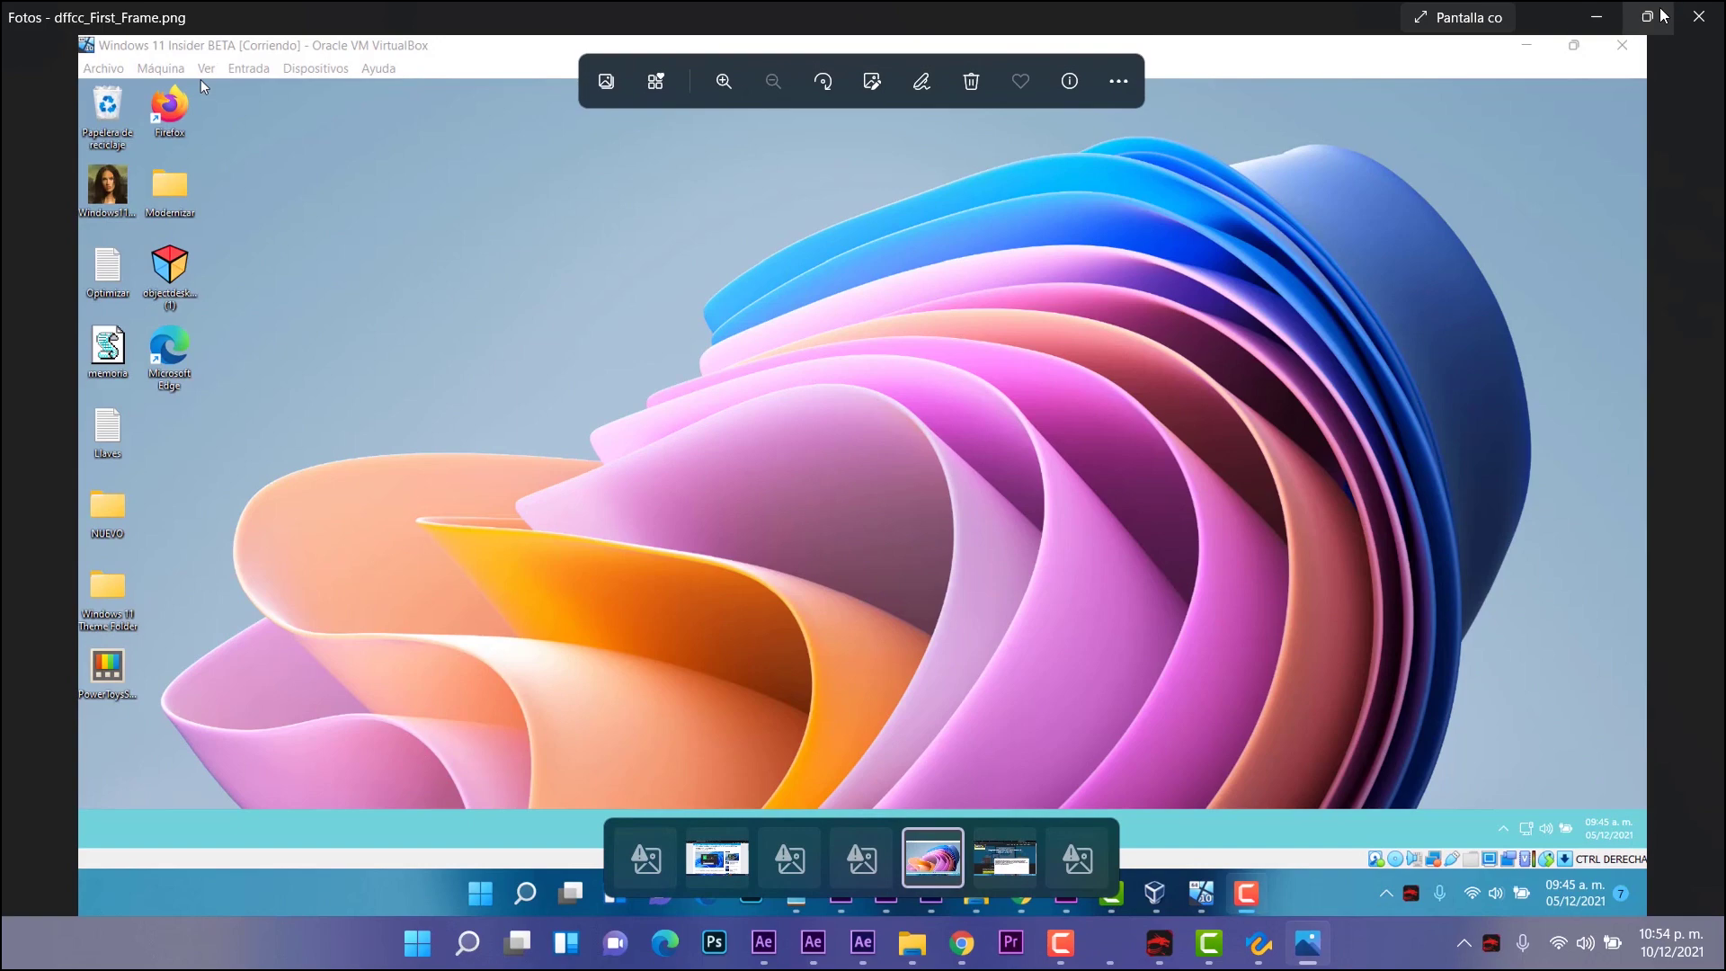
left_click(1697, 16)
left_click(1697, 16)
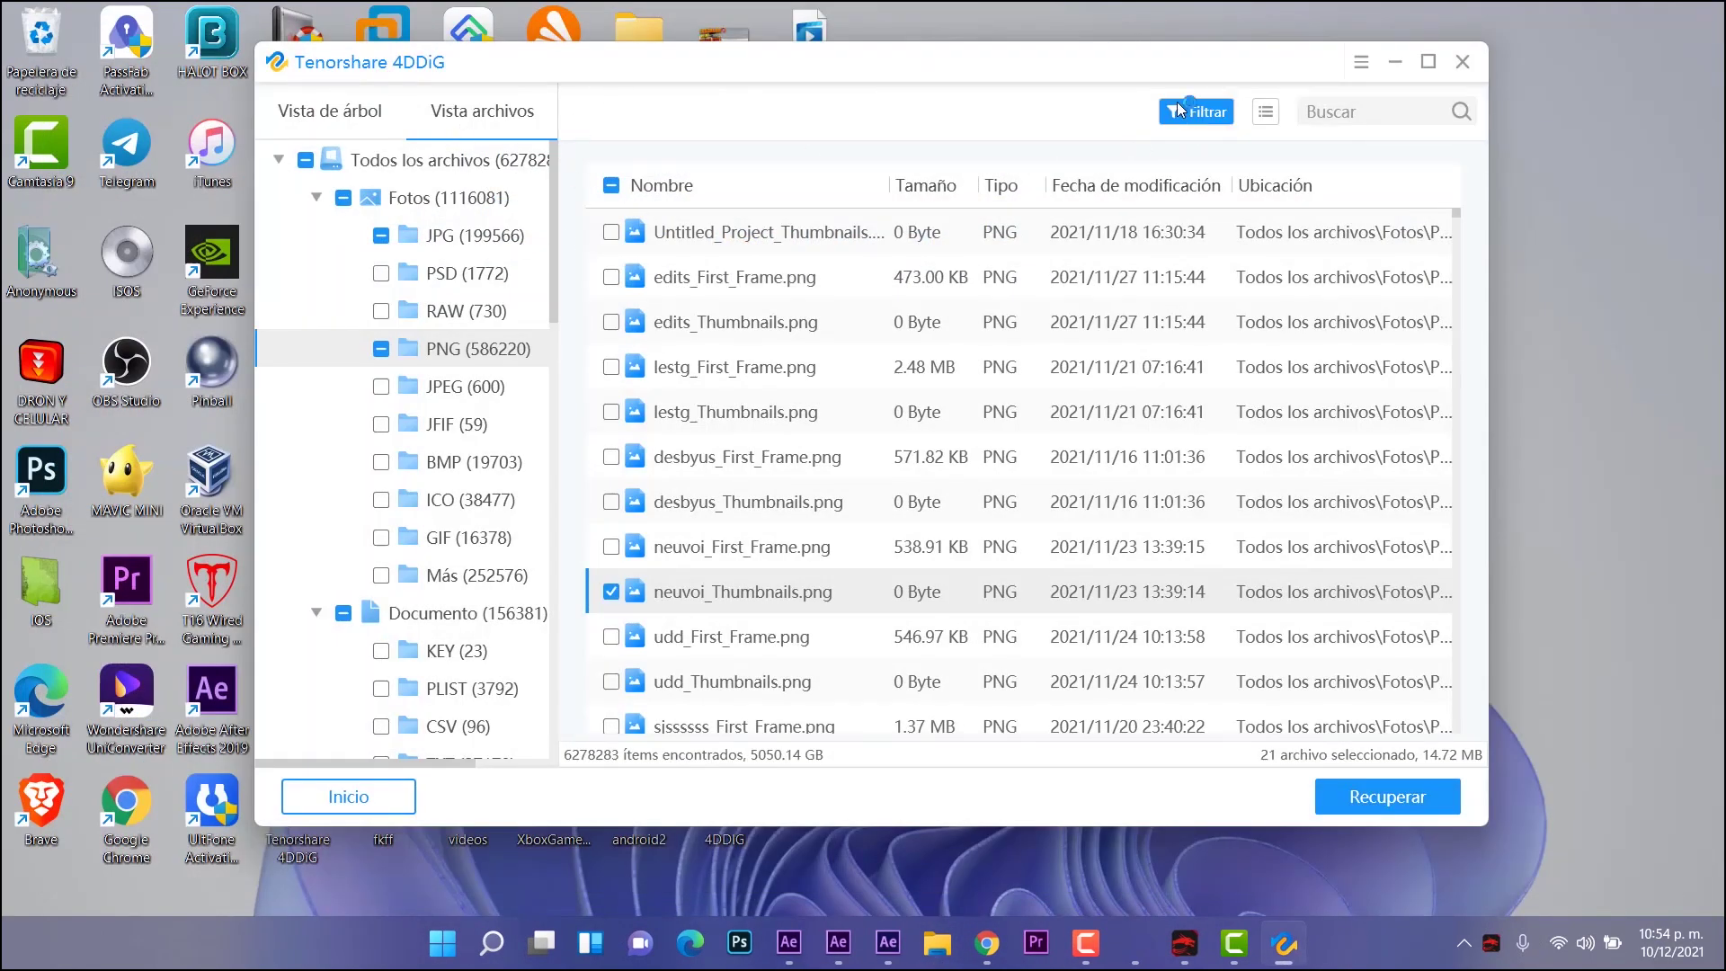
Step: Leave the scan results for the location selection screen and choose the MASTER (D:) drive as the recovery location
left_click(316, 116)
left_click(378, 795)
left_click(873, 517)
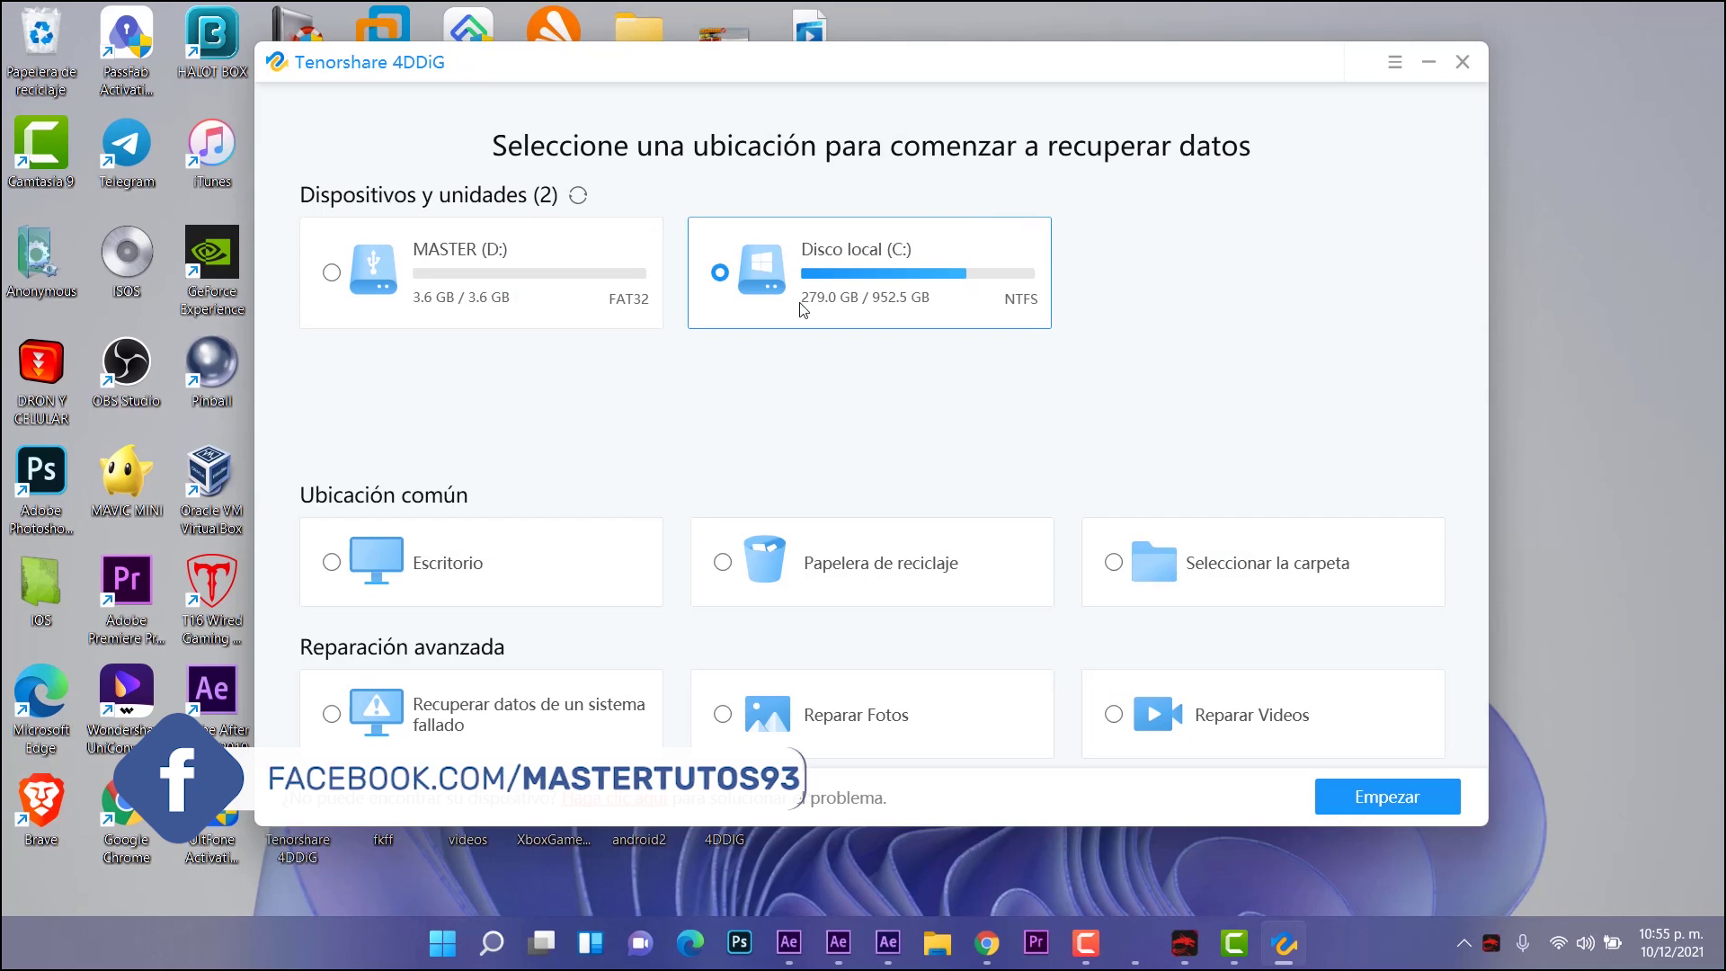
left_click(619, 321)
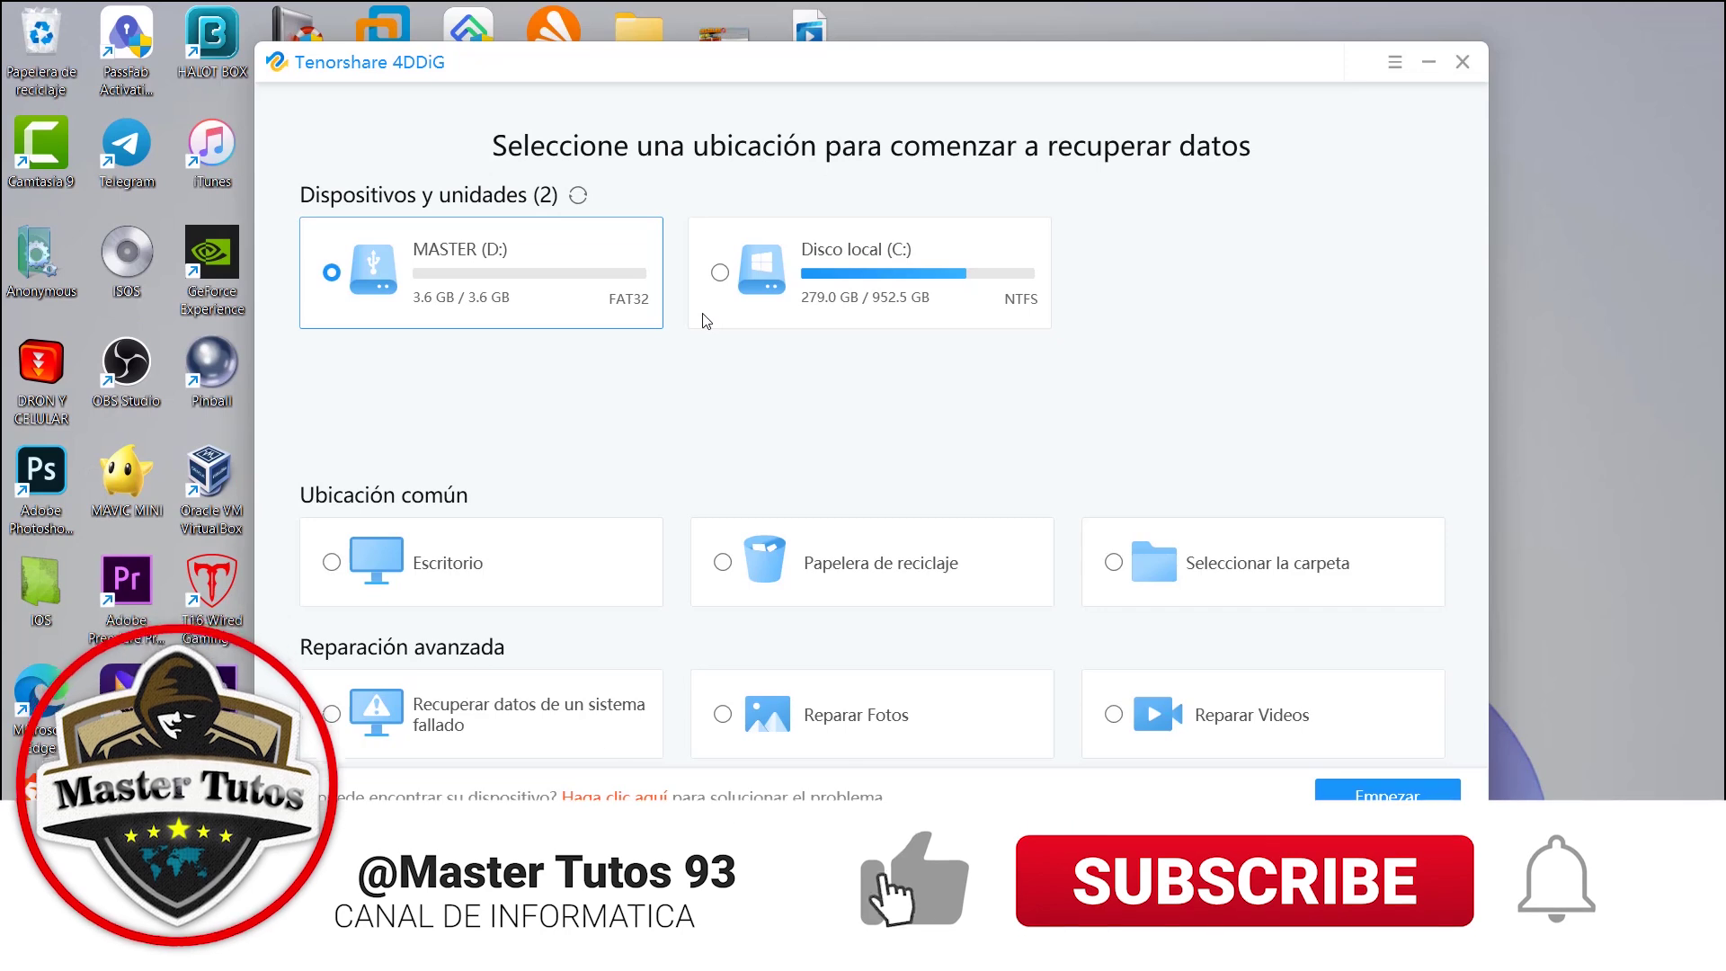
mouse_move(930, 43)
left_mouse_down()
mouse_move(1041, 54)
mouse_move(958, 37)
left_mouse_up()
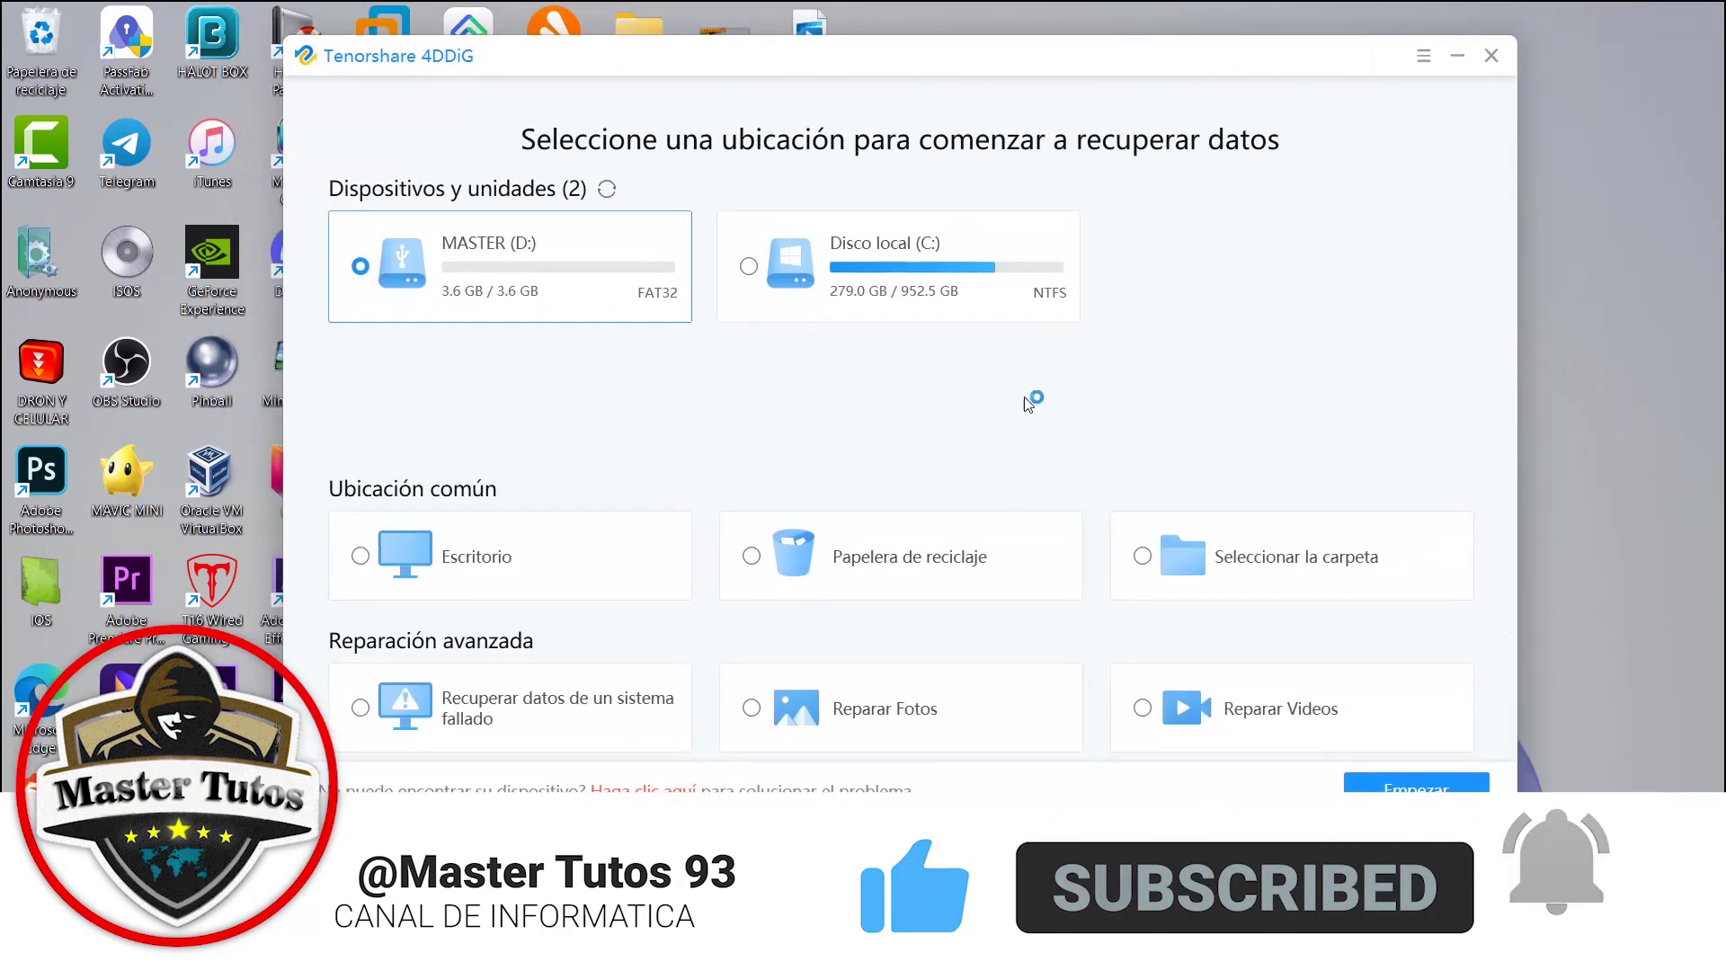